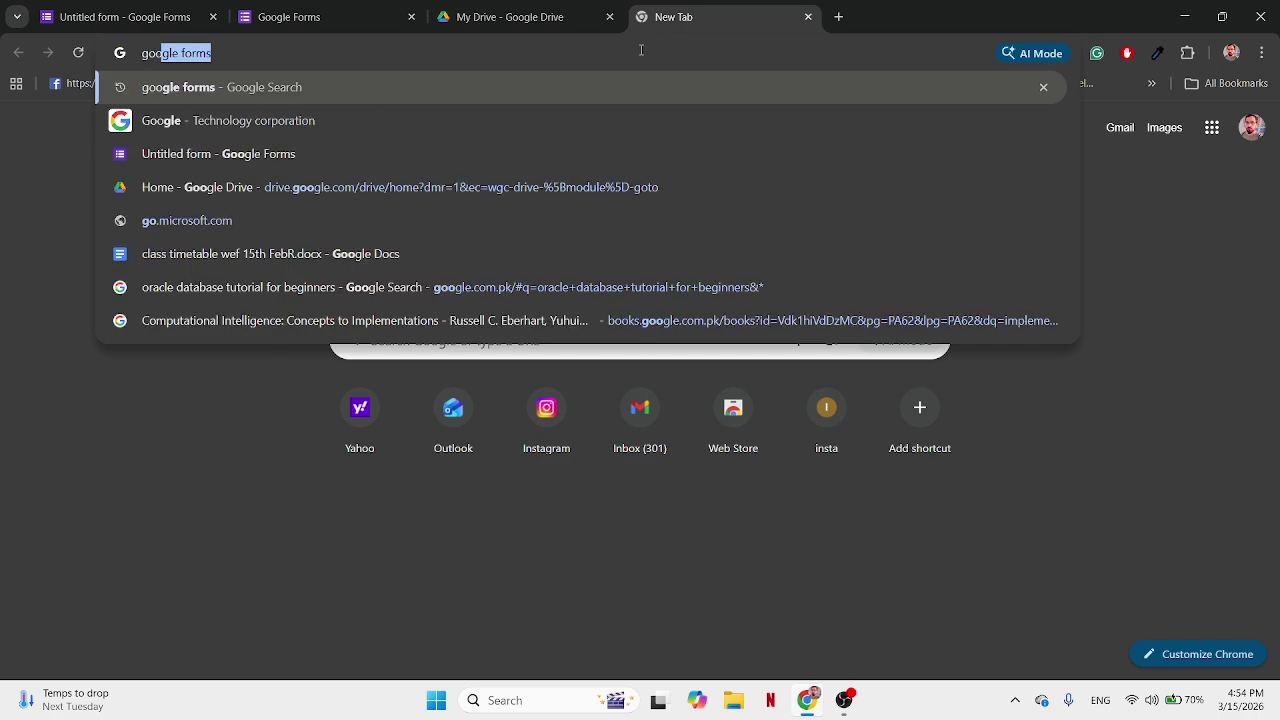
Step: Open Google Forms through a web search for "google forms" and start a new blank form
key("Return")
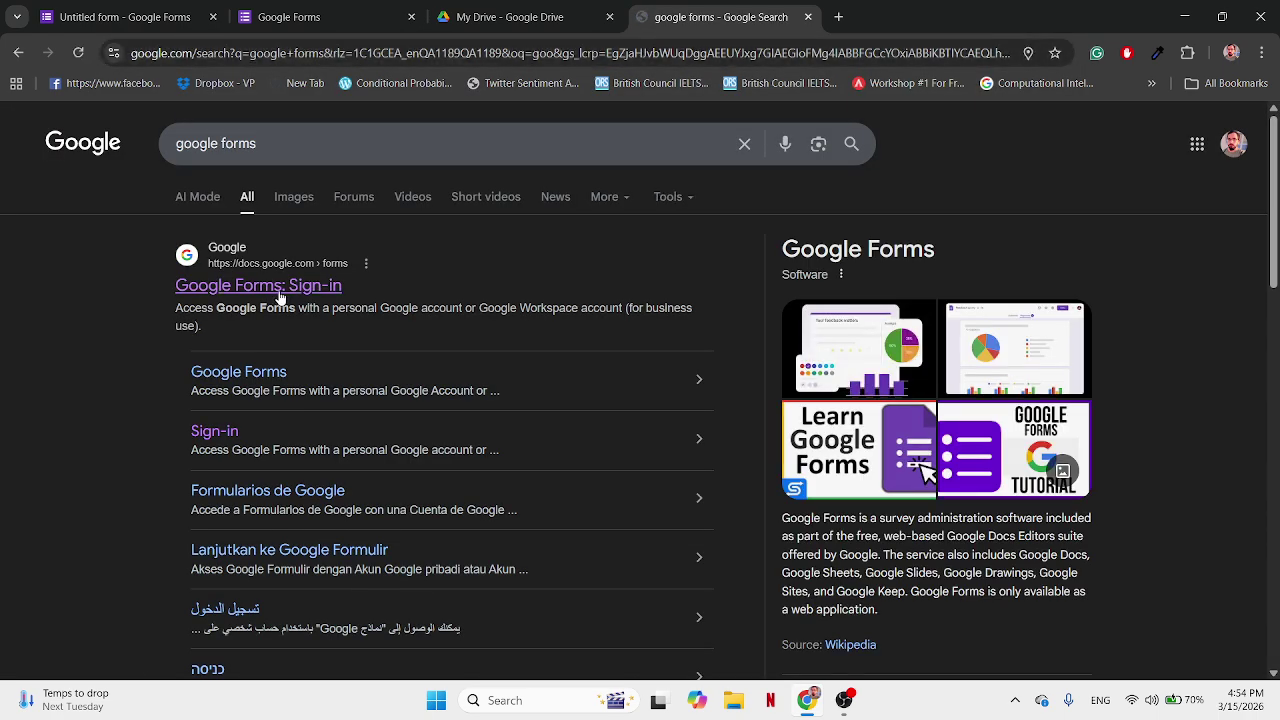
left_click(283, 289)
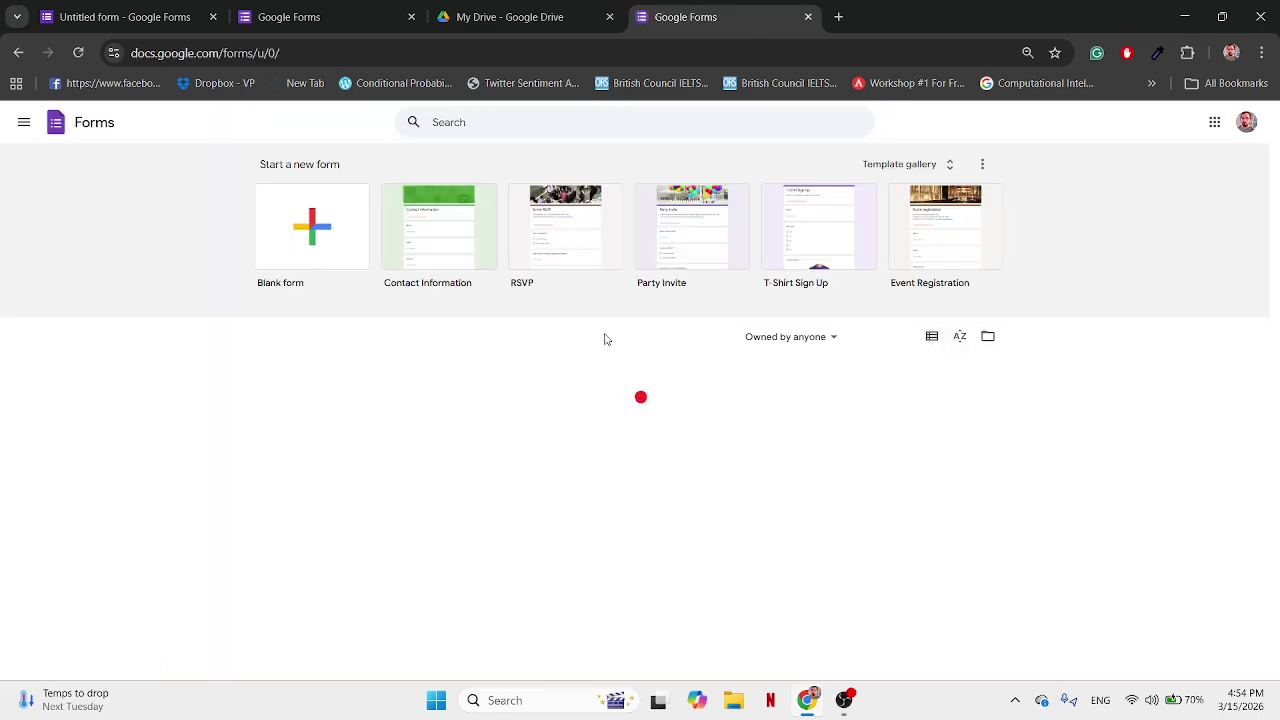
left_click(1248, 124)
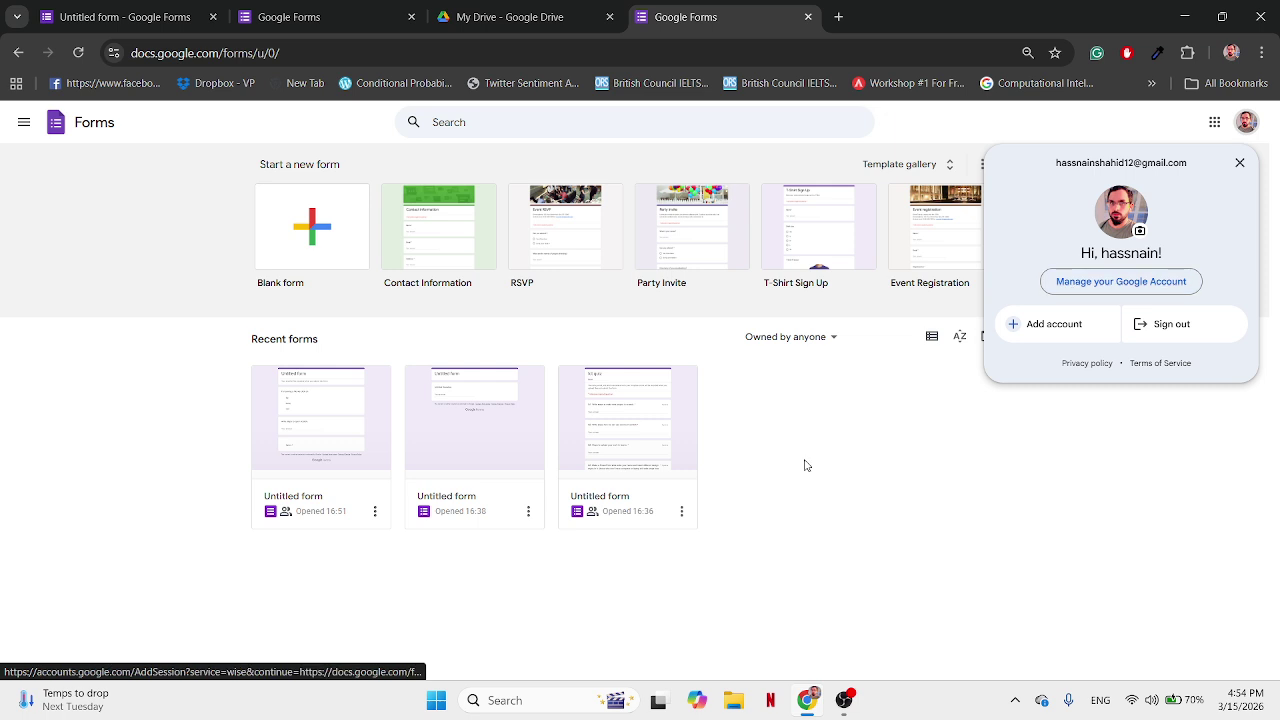
left_click(1240, 163)
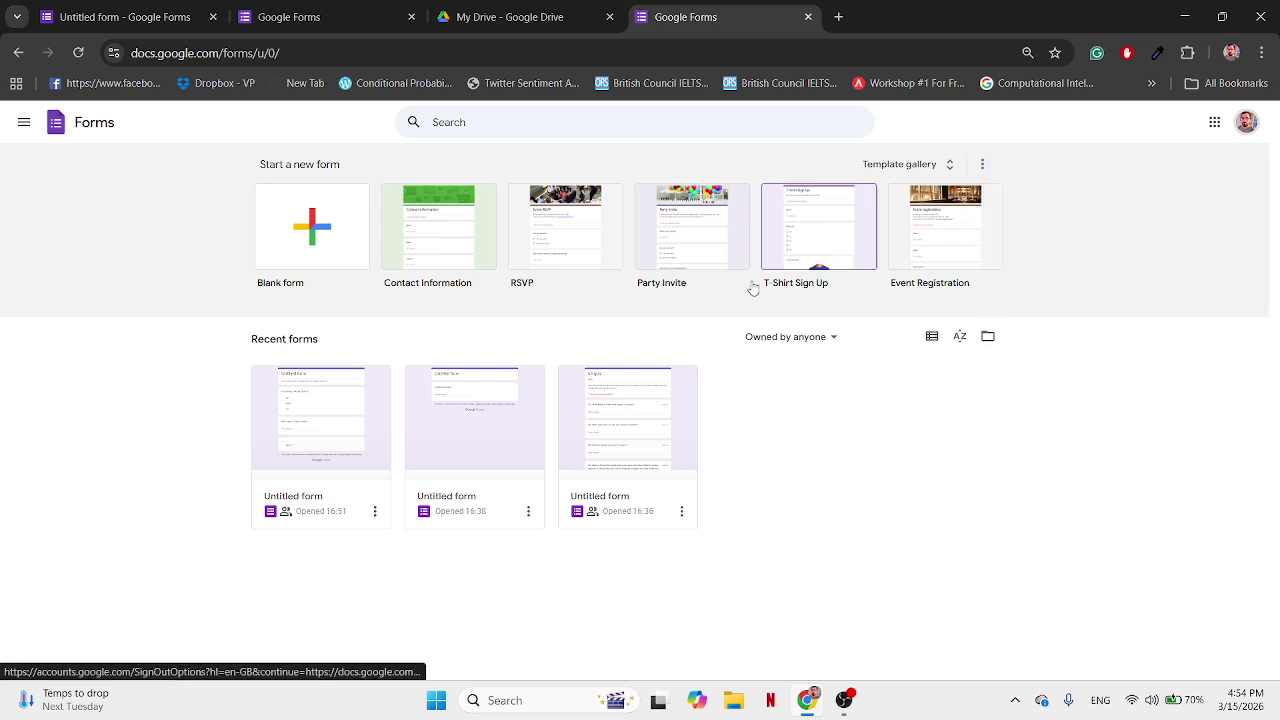
left_click(350, 253)
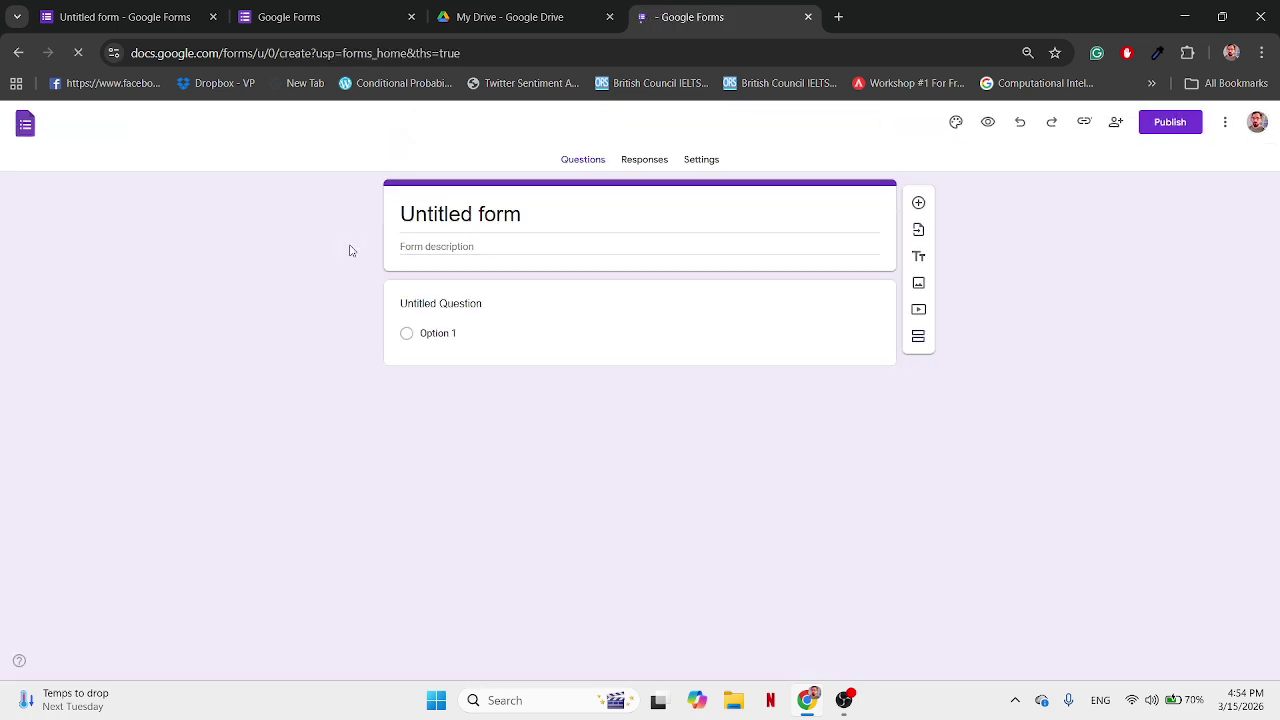
left_click(530, 215)
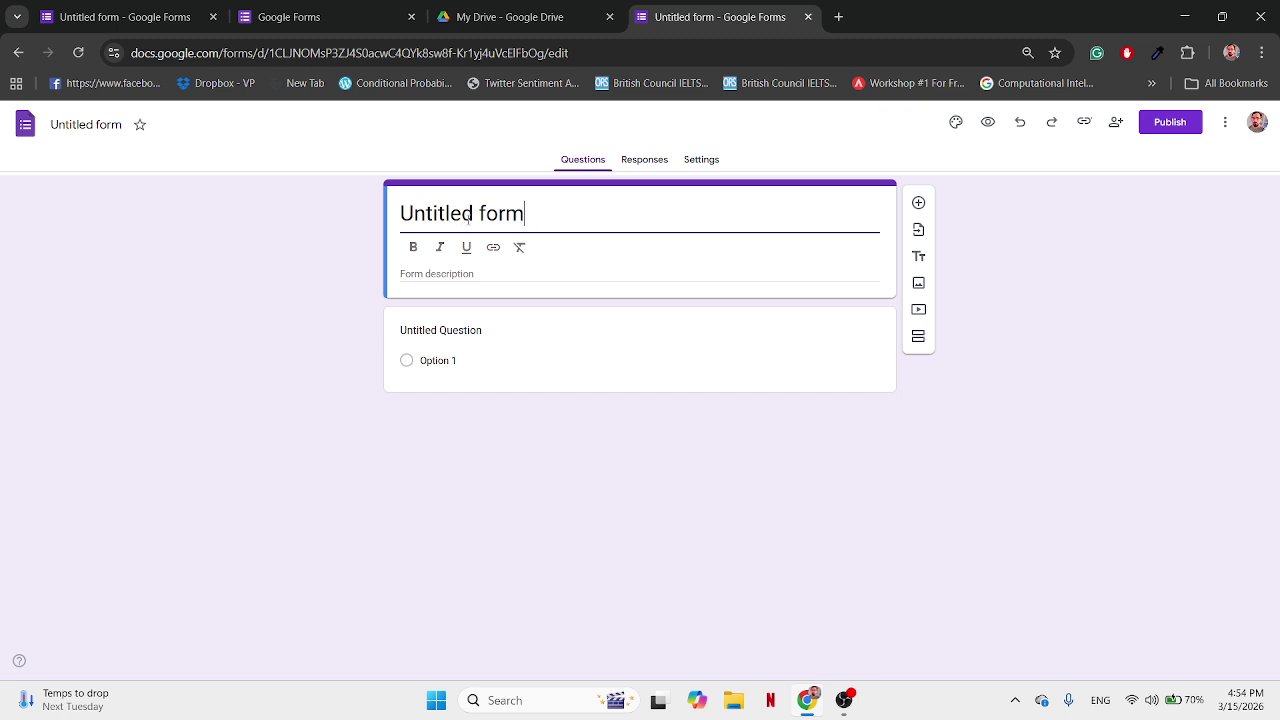
key("BackSpace")
key("BackSpace")
key("BackSpace")
key("BackSpace")
key("BackSpace")
key("BackSpace")
key("BackSpace")
key("BackSpace")
key("BackSpace")
key("BackSpace")
key("BackSpace")
key("BackSpace")
key("BackSpace")
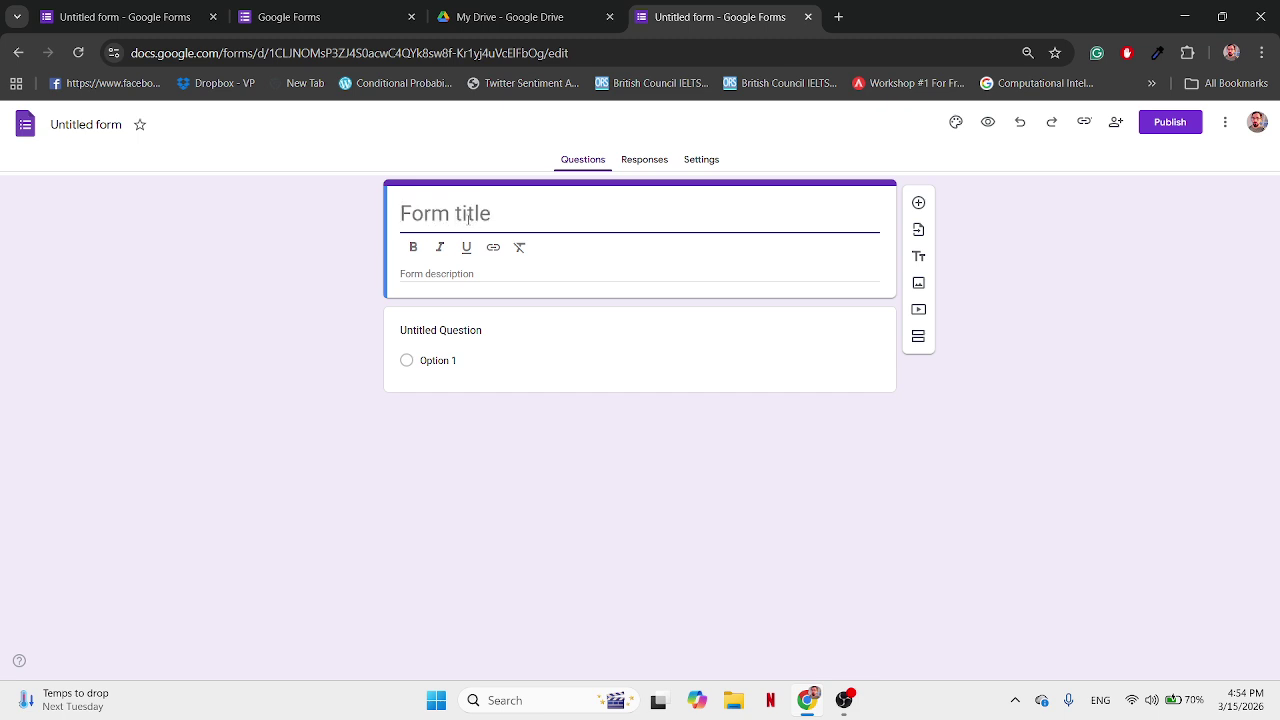
key("ctrl+z")
type("compu")
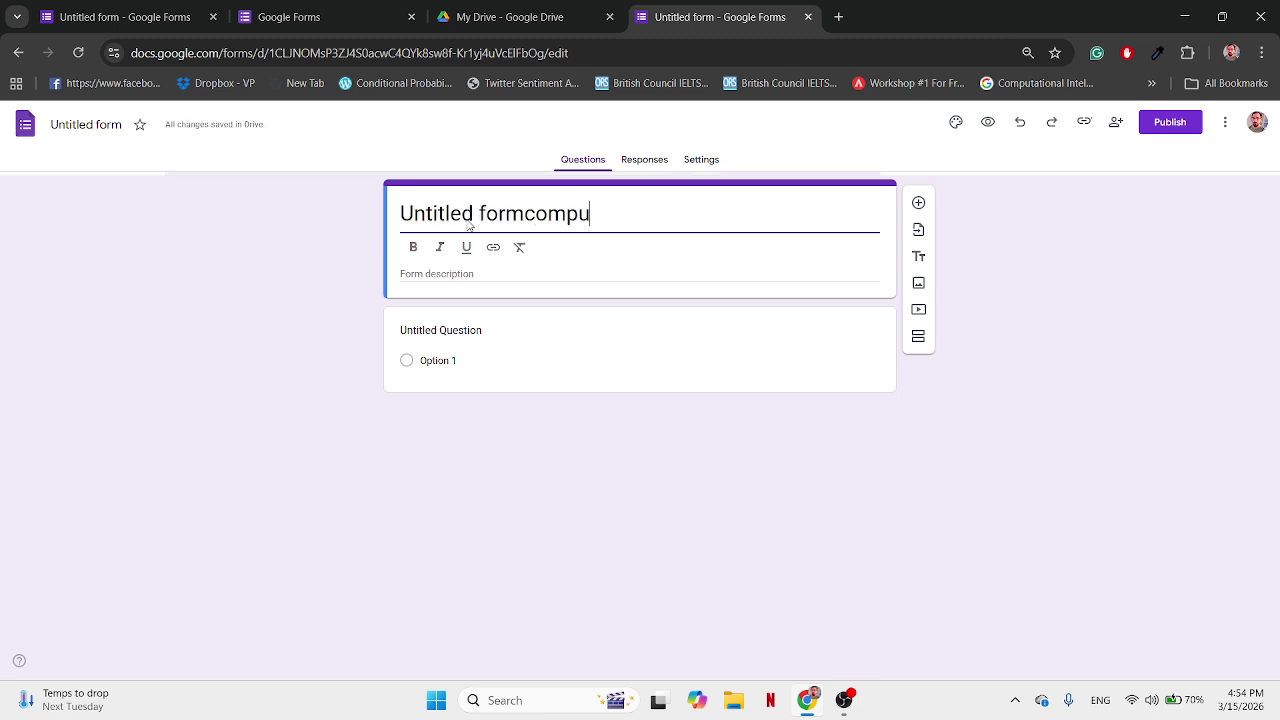
type("ter")
key("BackSpace")
key("BackSpace")
key("BackSpace")
key("BackSpace")
key("BackSpace")
key("BackSpace")
key("BackSpace")
key("BackSpace")
key("BackSpace")
key("BackSpace")
key("BackSpace")
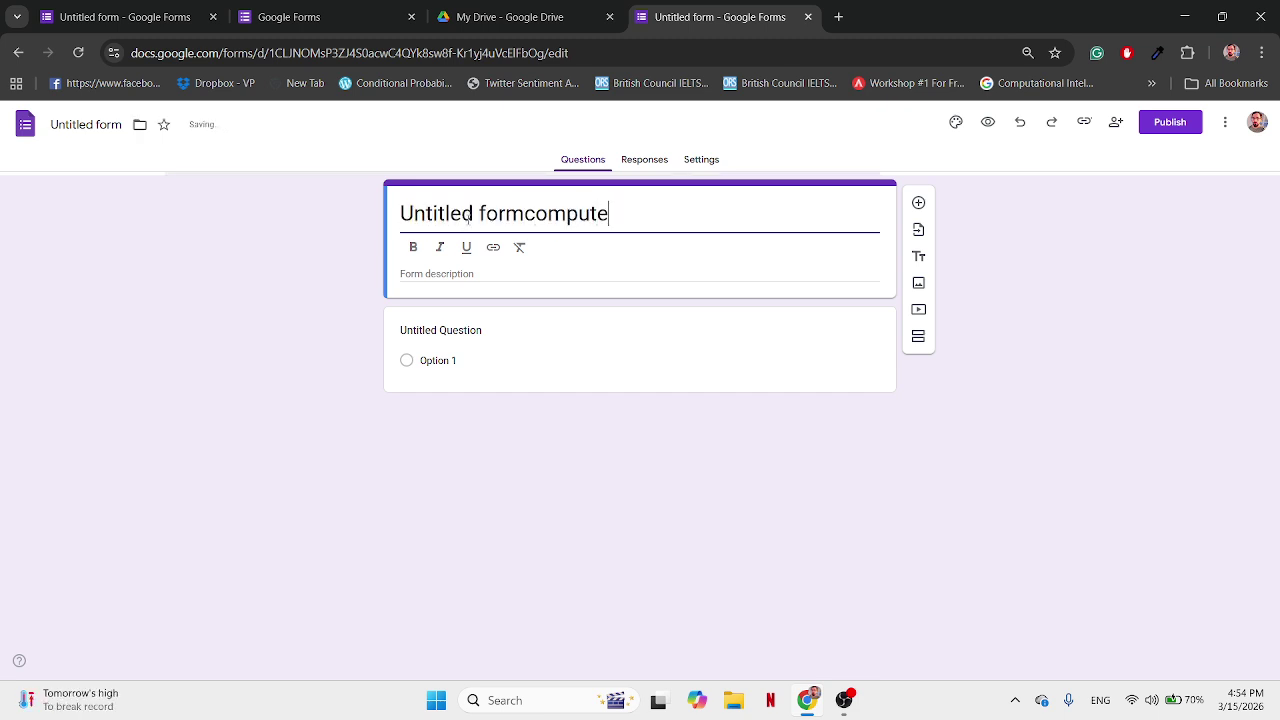
key("BackSpace")
key("BackSpace")
key("BackSpace")
key("BackSpace")
key("BackSpace")
key("BackSpace")
key("BackSpace")
key("BackSpace")
key("BackSpace")
key("BackSpace")
key("ctrl+z")
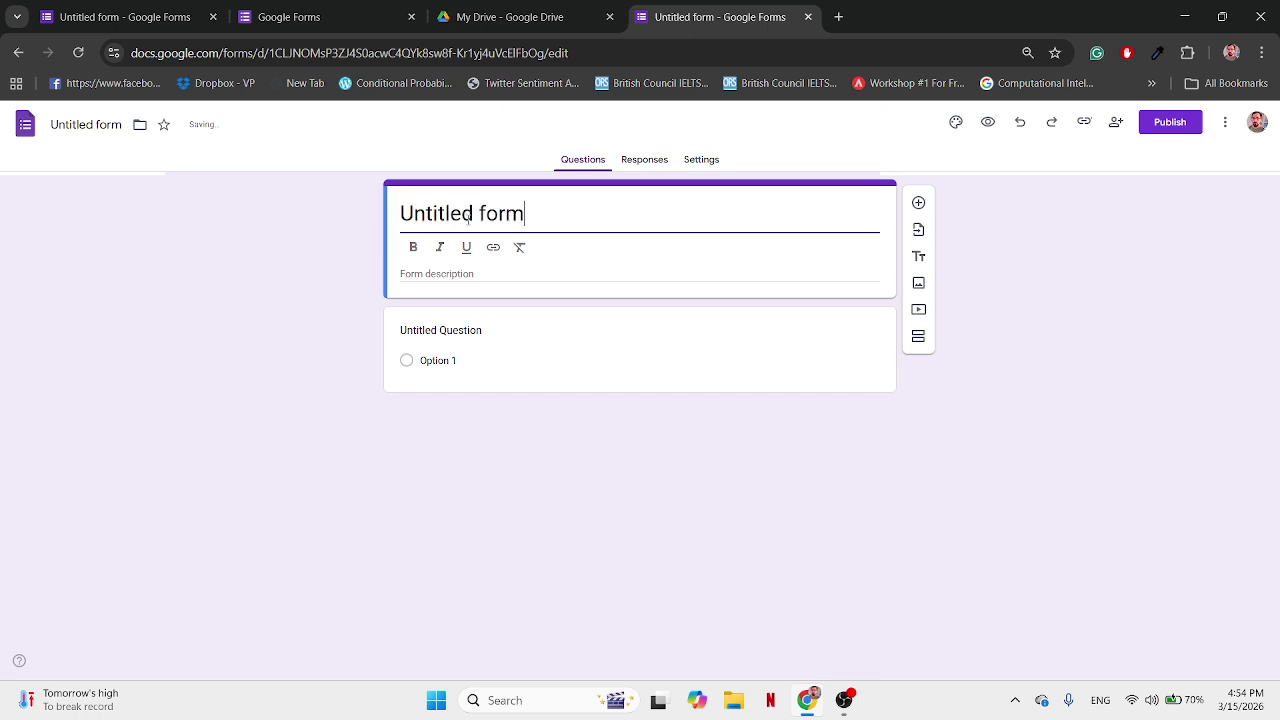
type("C")
key("BackSpace")
key("BackSpace")
key("BackSpace")
key("BackSpace")
key("BackSpace")
key("BackSpace")
key("BackSpace")
key("BackSpace")
key("BackSpace")
key("BackSpace")
key("BackSpace")
key("BackSpace")
key("BackSpace")
key("ctrl+z")
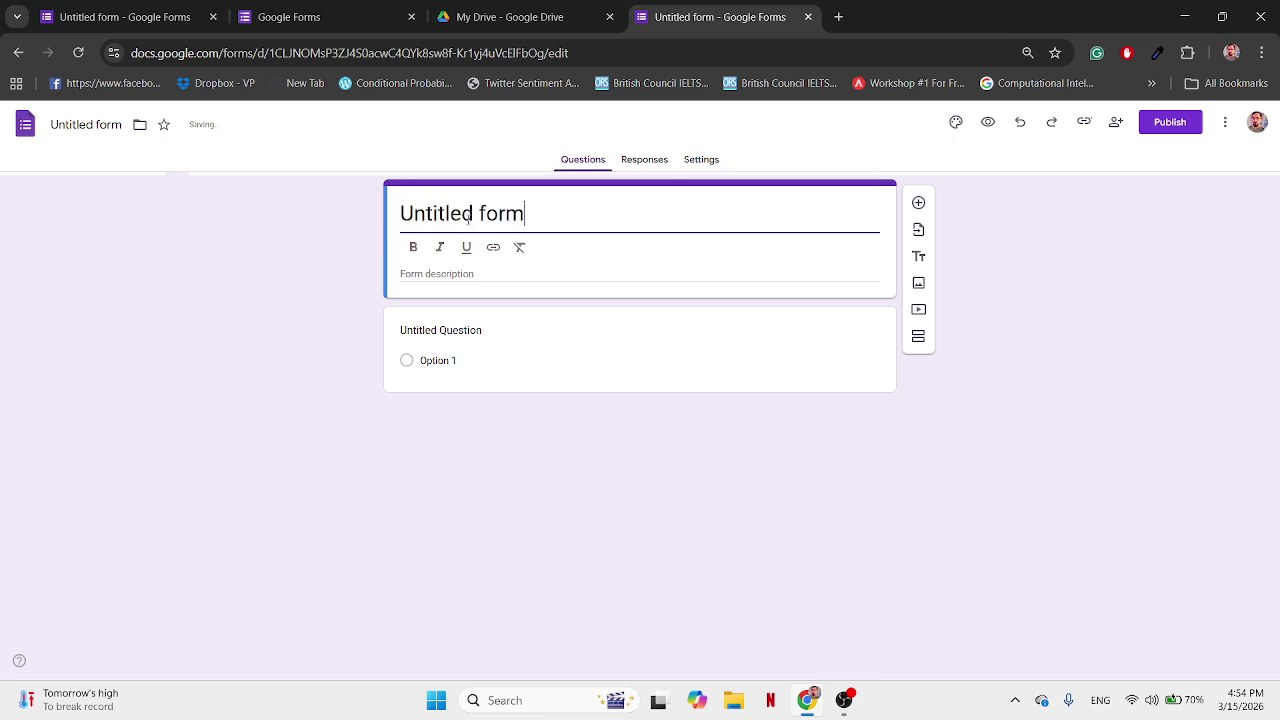
type("c")
key("BackSpace")
key("BackSpace")
key("BackSpace")
key("BackSpace")
key("BackSpace")
key("BackSpace")
key("BackSpace")
key("BackSpace")
key("BackSpace")
key("BackSpace")
key("BackSpace")
key("BackSpace")
key("BackSpace")
key("BackSpace")
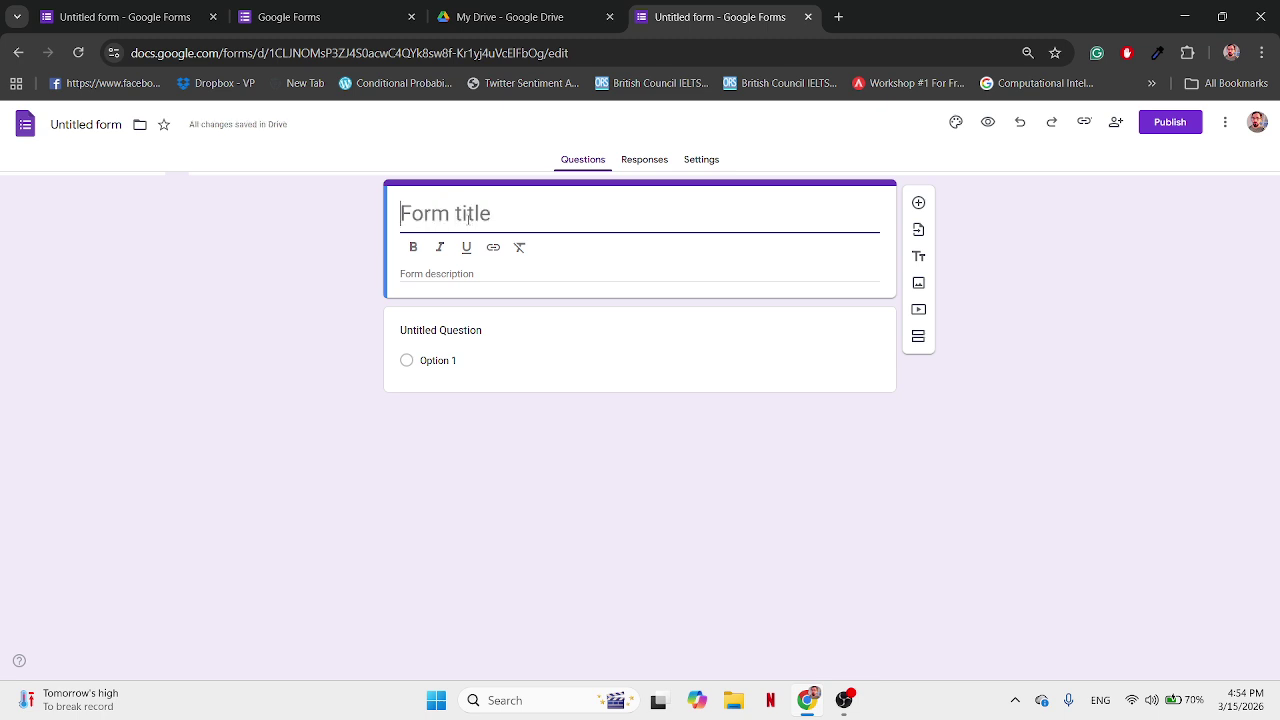
key("ctrl+z")
Step: Enter "Computer Exam" as the form description
left_click(463, 272)
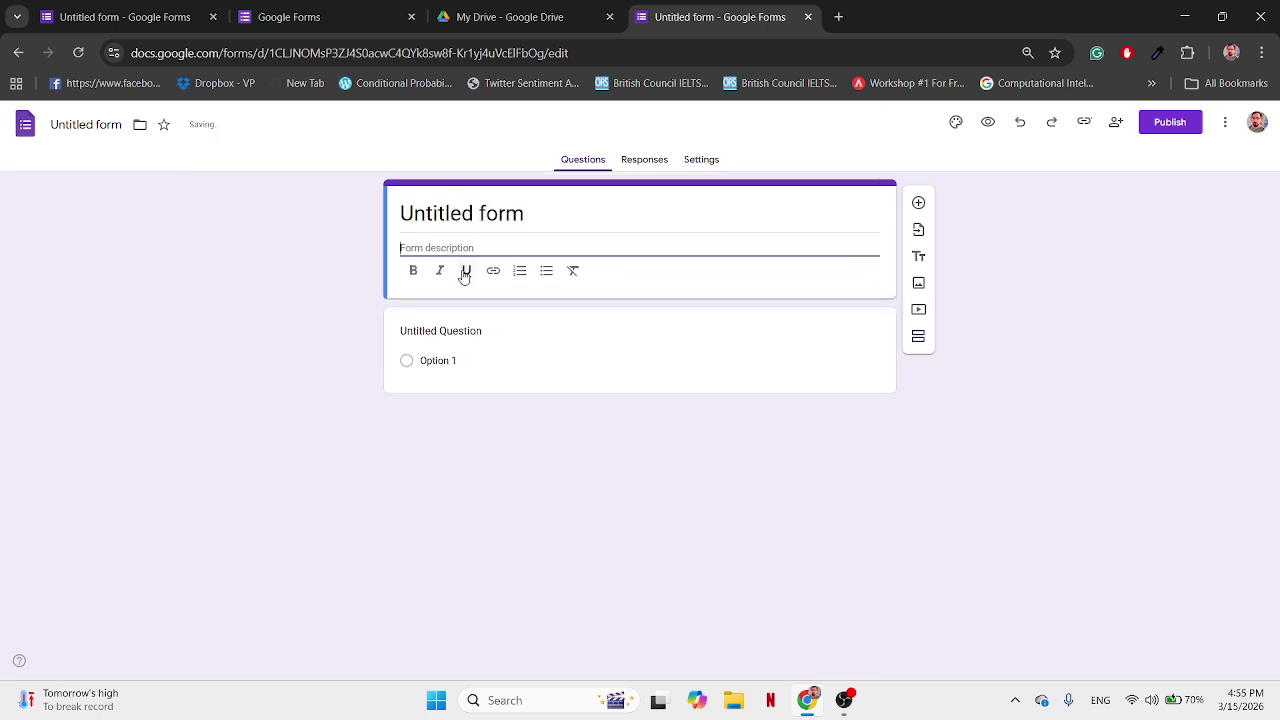
type("c")
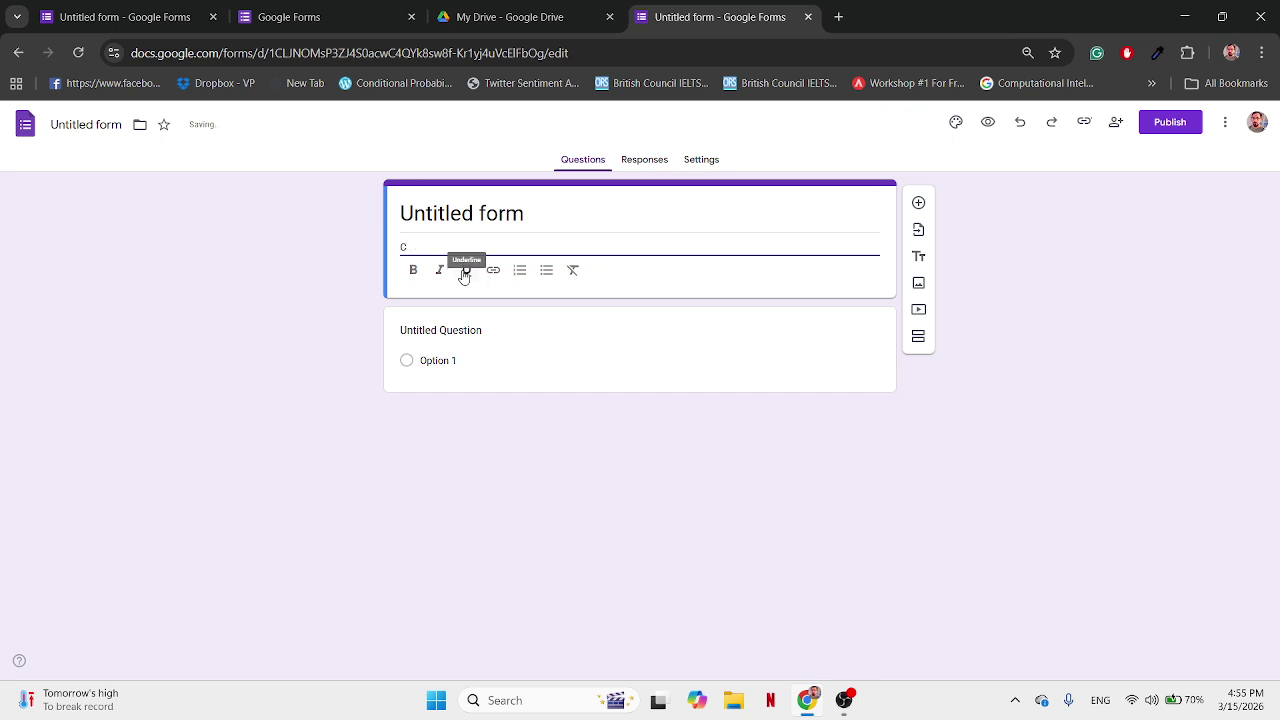
type("omputer Exam")
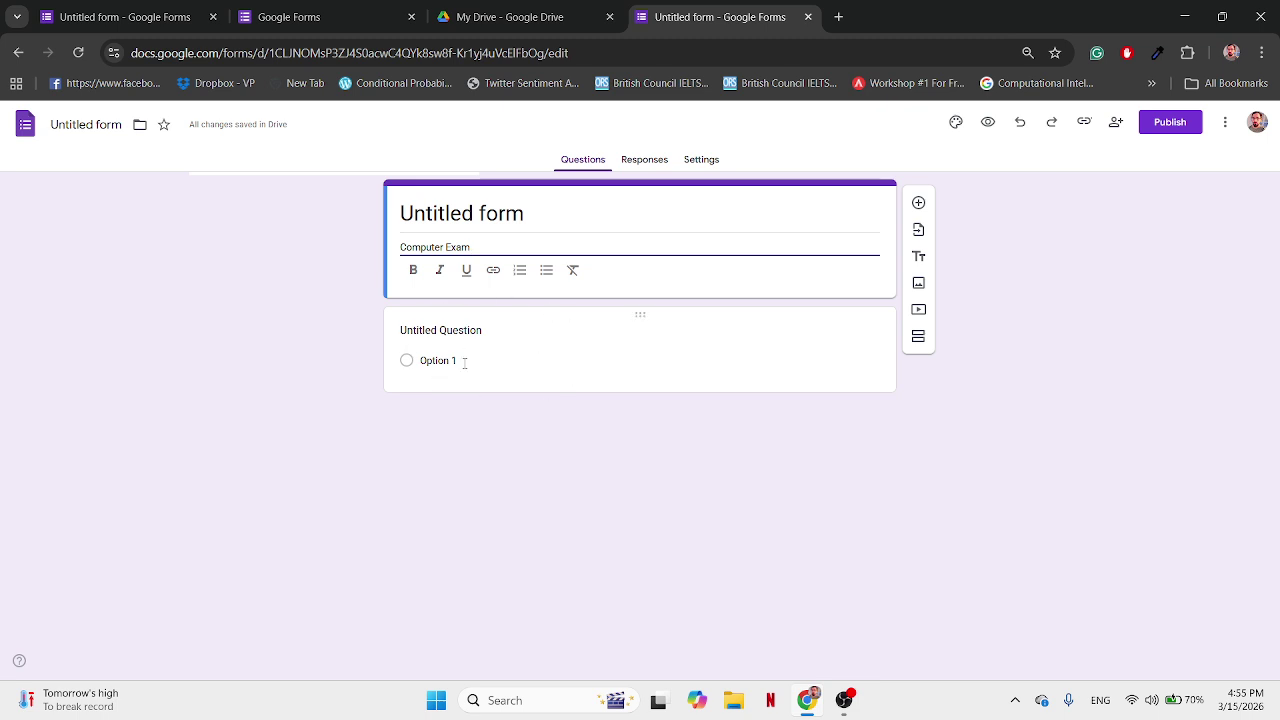
Step: Keep the first question as Multiple choice and replace its text with "where to click when we save our file"
left_click(469, 363)
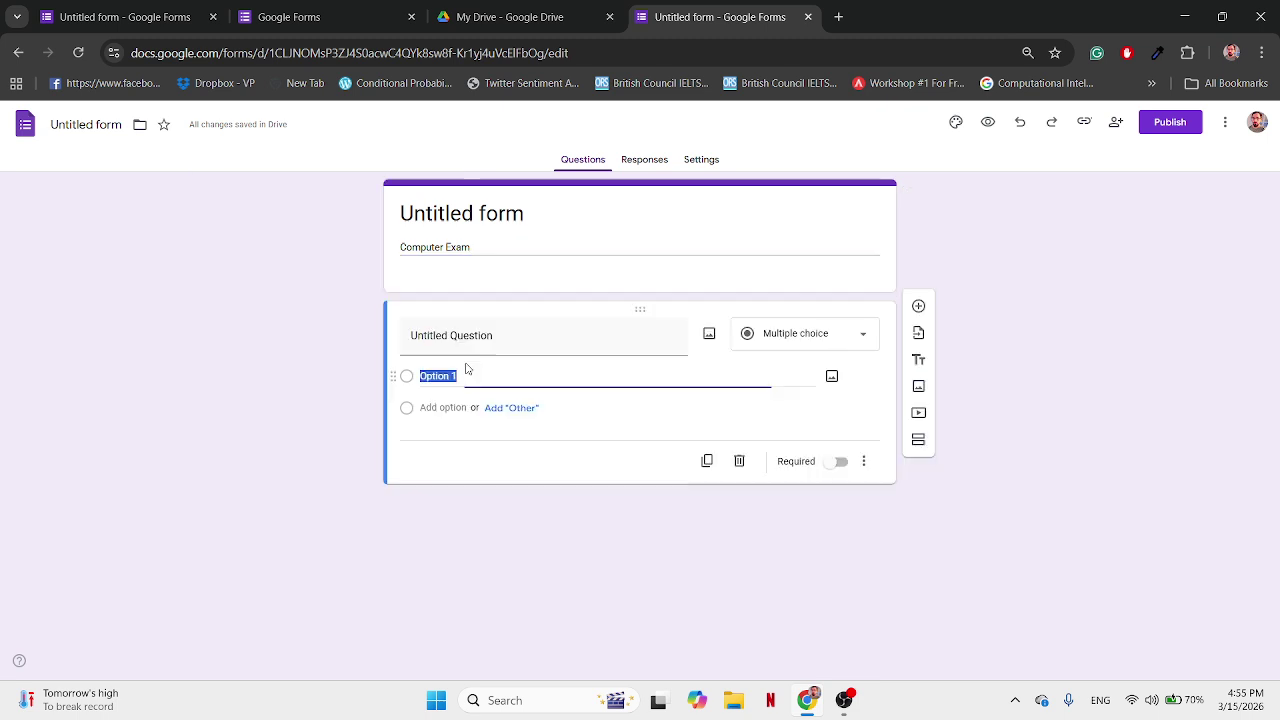
left_click(510, 318)
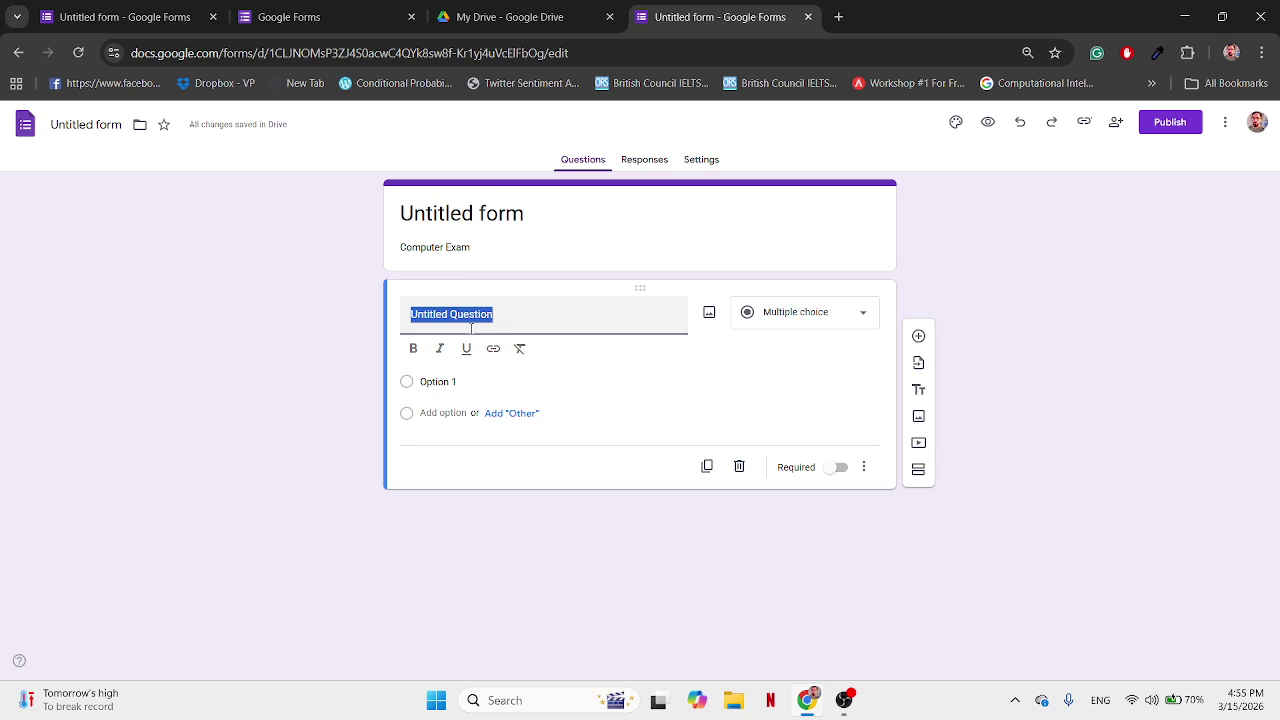
left_click(786, 321)
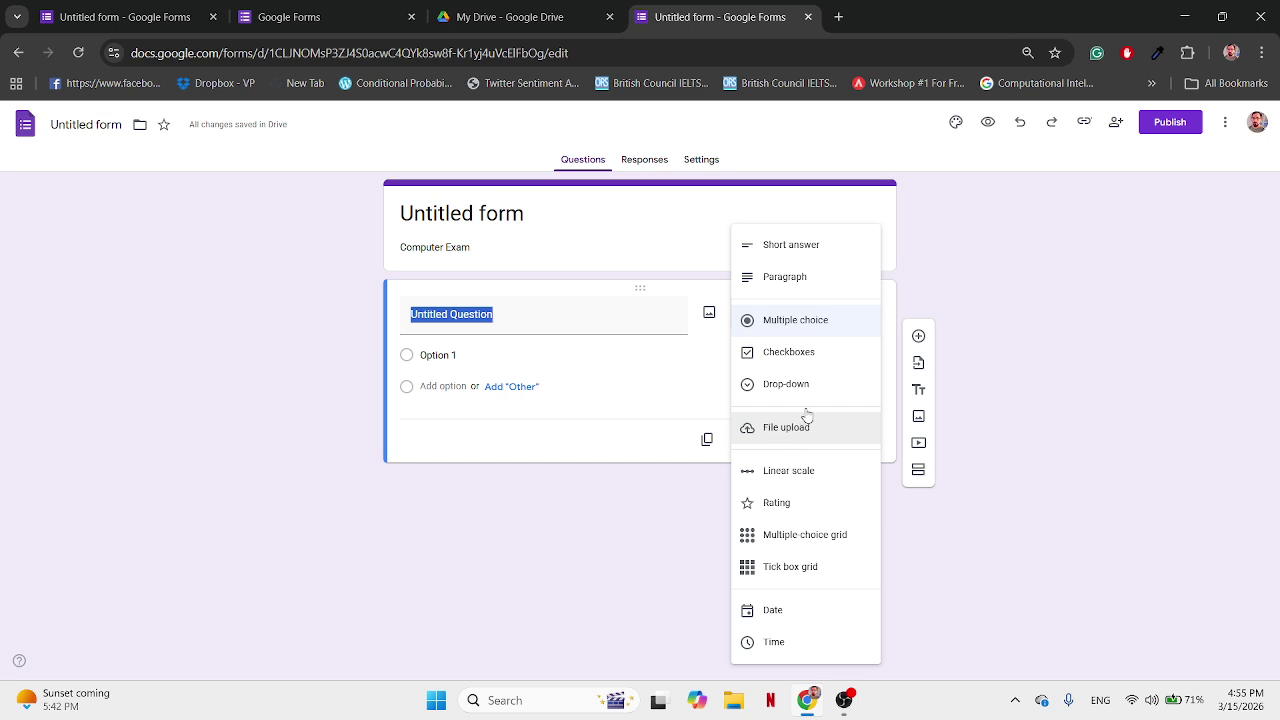
left_click(827, 327)
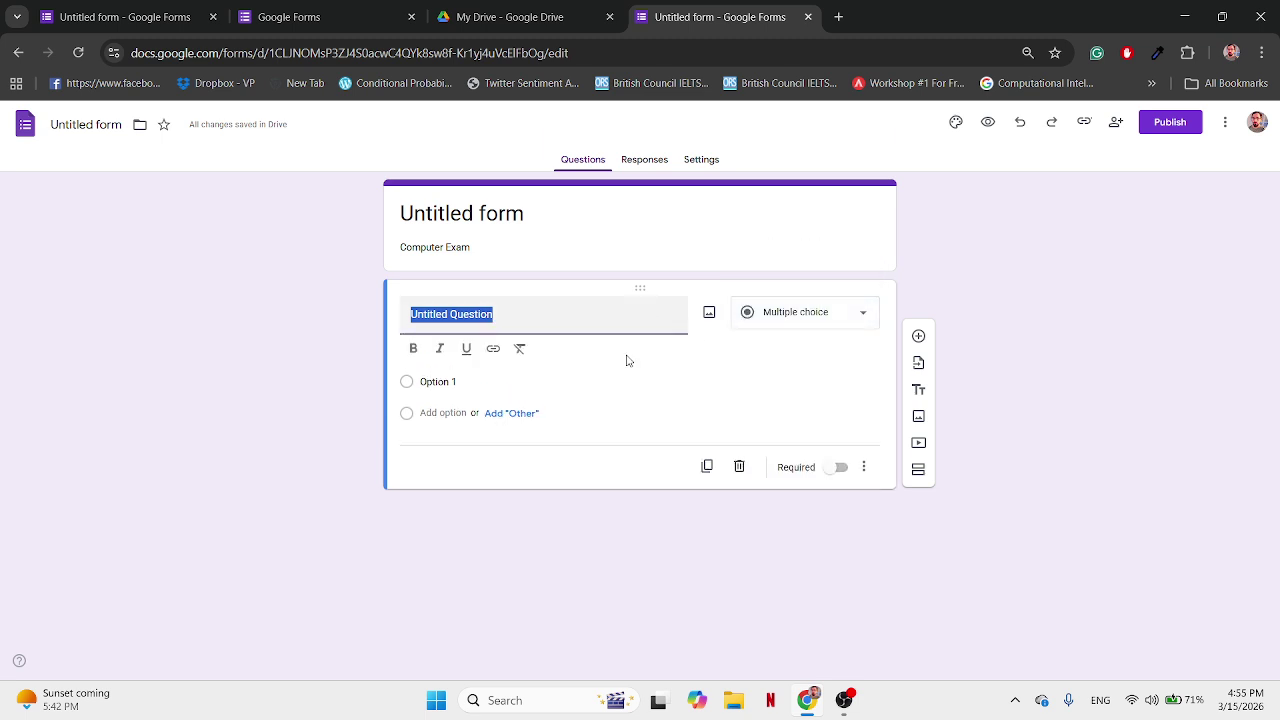
key("BackSpace")
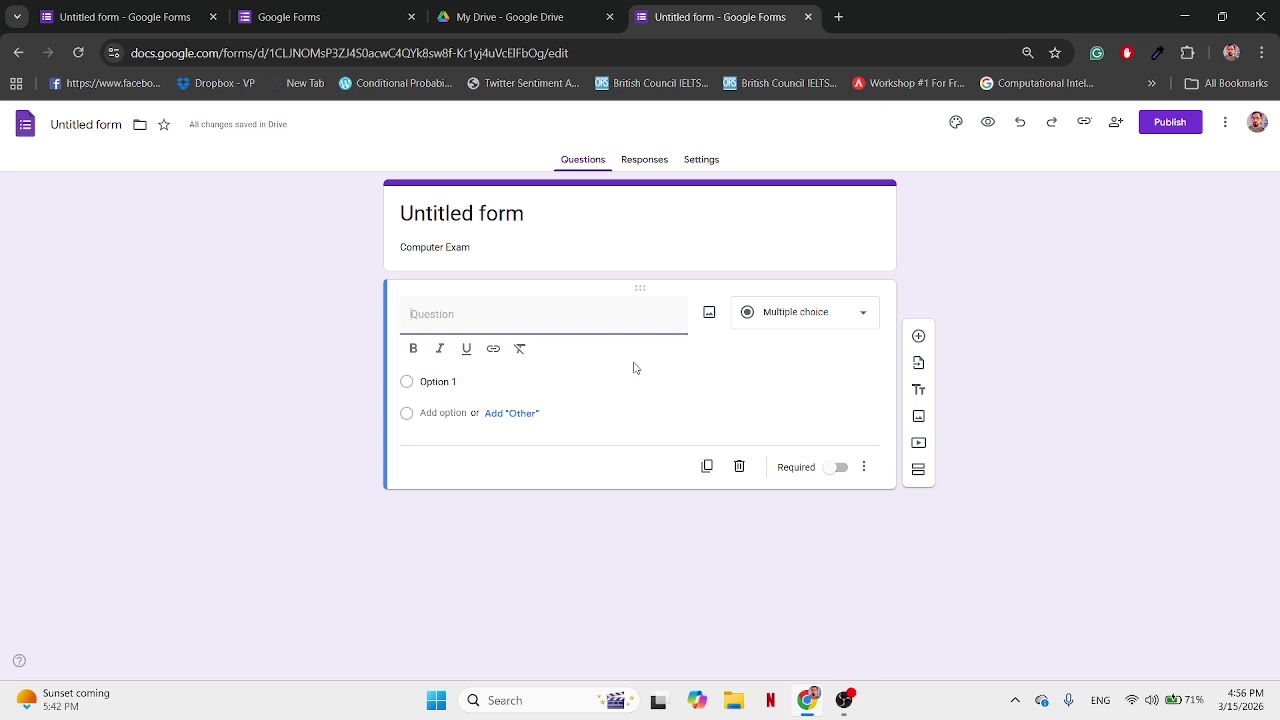
type("h")
key("BackSpace")
type("where to click when we sav")
type("en we save")
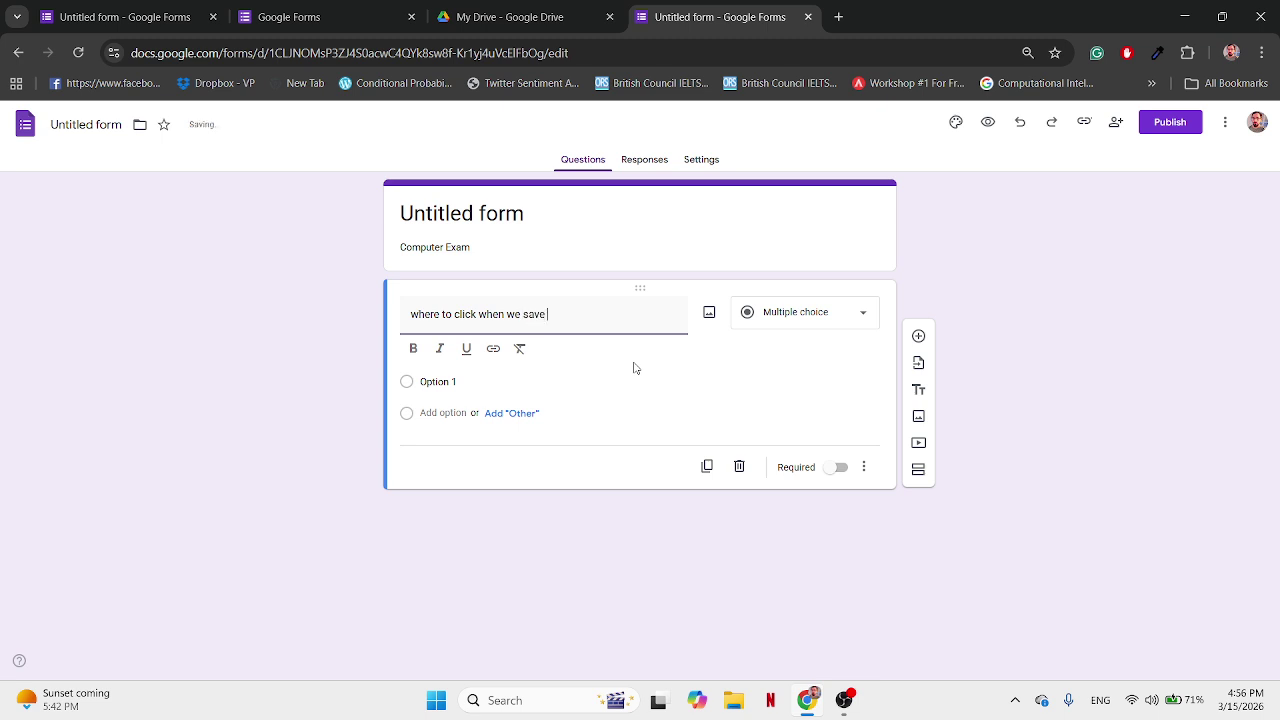
type(" our file")
Step: Make the form a quiz in its settings and release marks later, after manual review
left_click(707, 161)
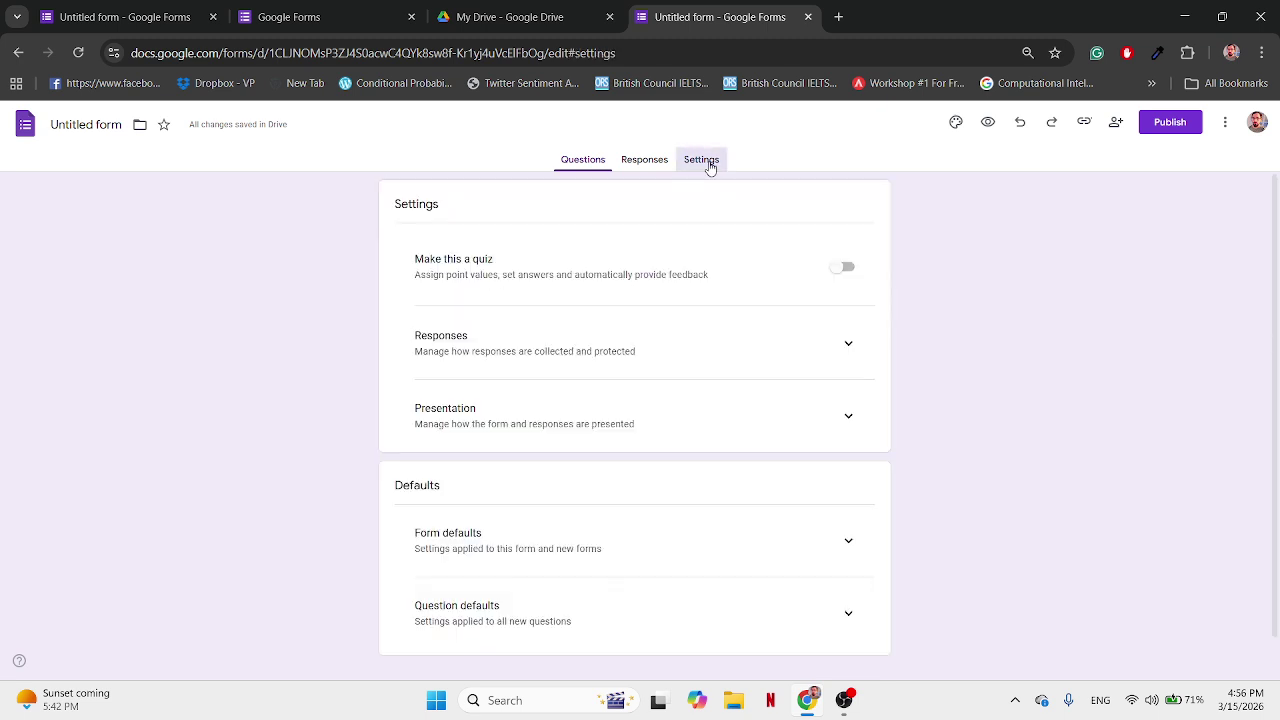
left_click(846, 270)
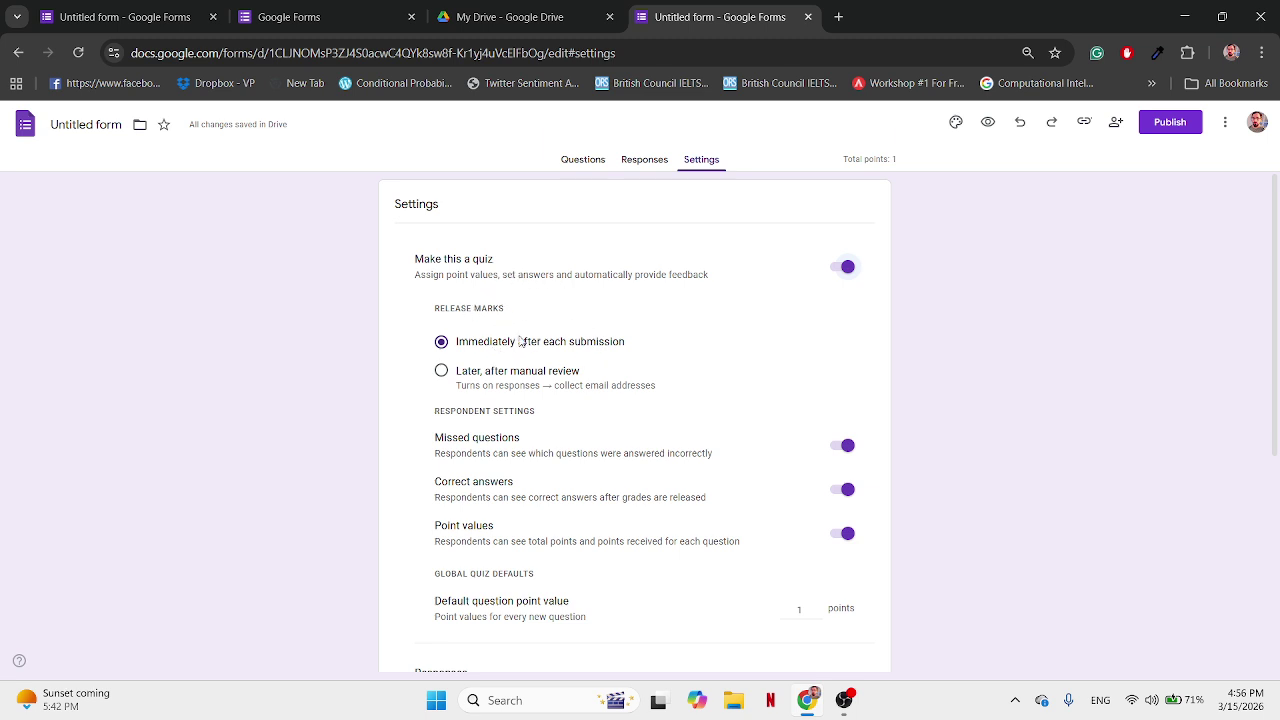
left_click(441, 371)
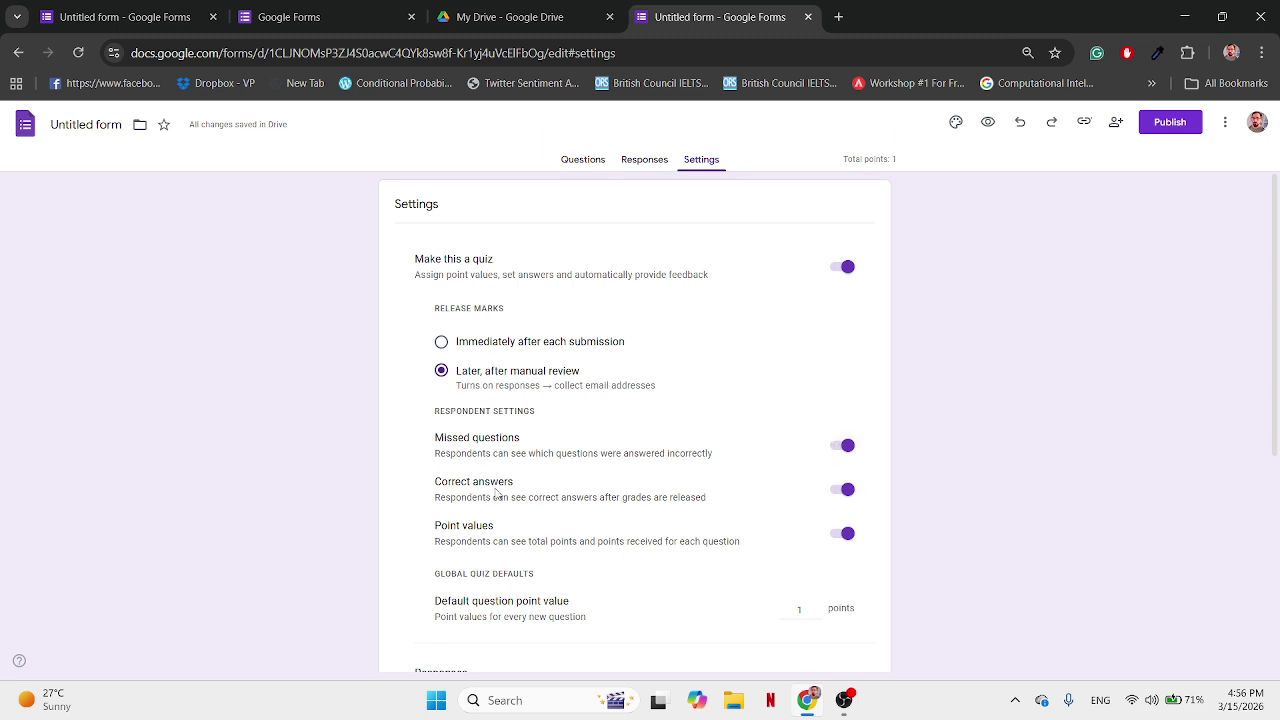
Step: Turn off the respondent settings for correct answers and point values
left_click(846, 491)
scroll(485, 535, "down", 1)
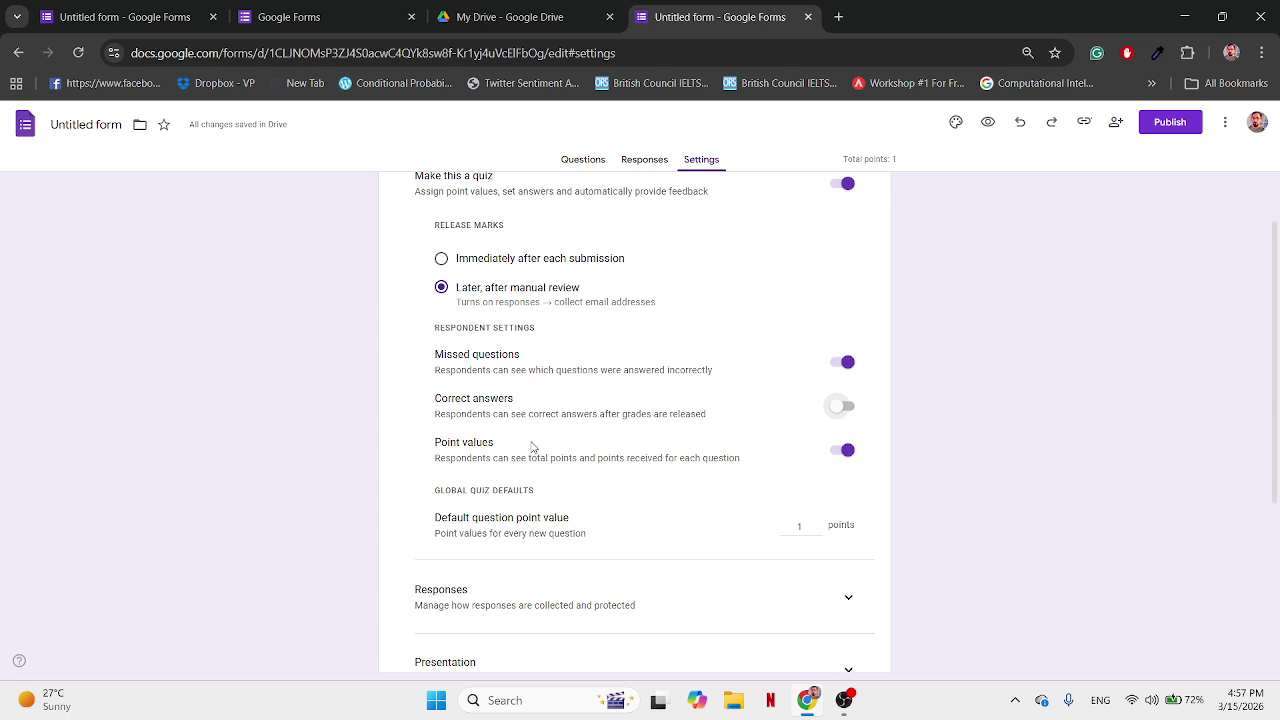
left_click(843, 455)
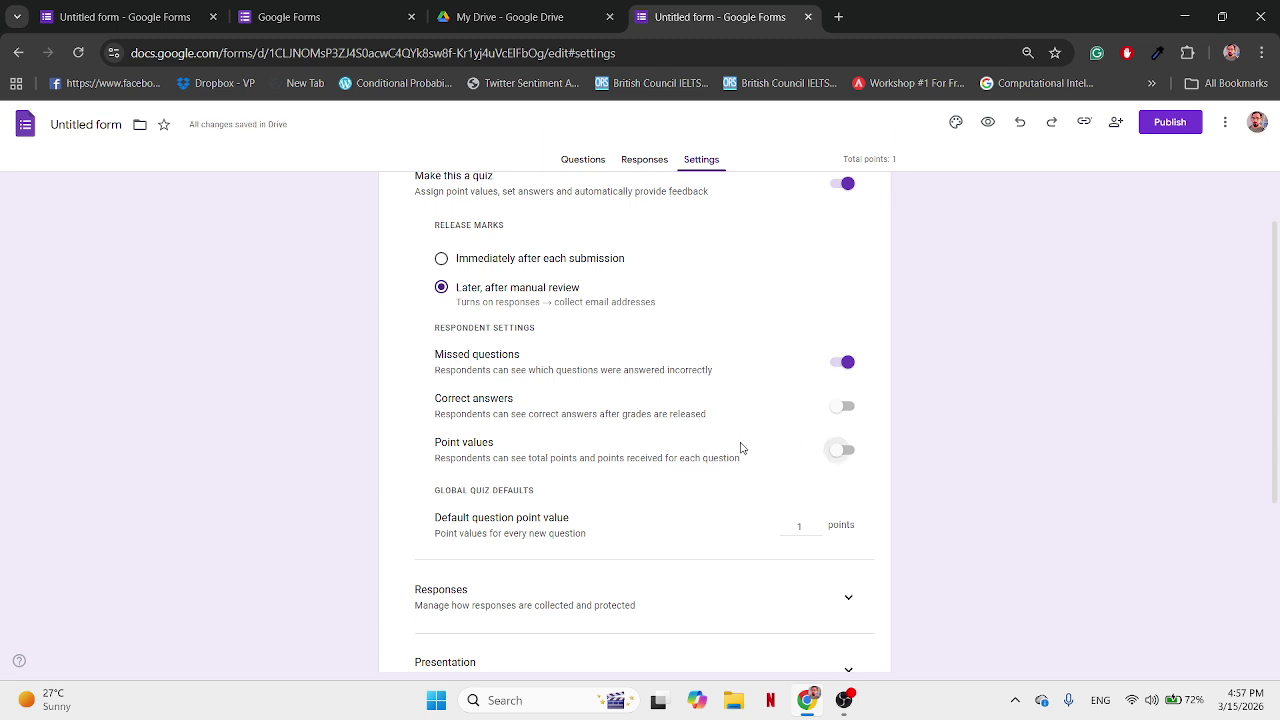
scroll(686, 413, "up", 1)
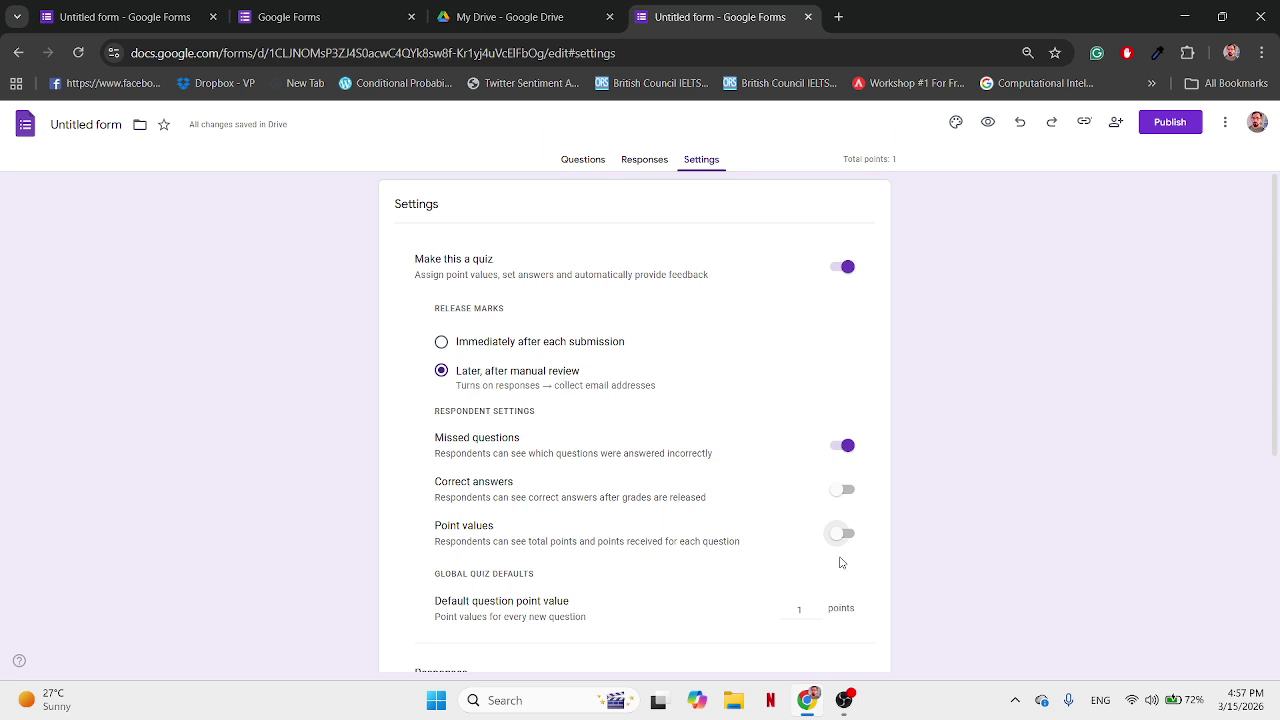
scroll(732, 445, "down", 4)
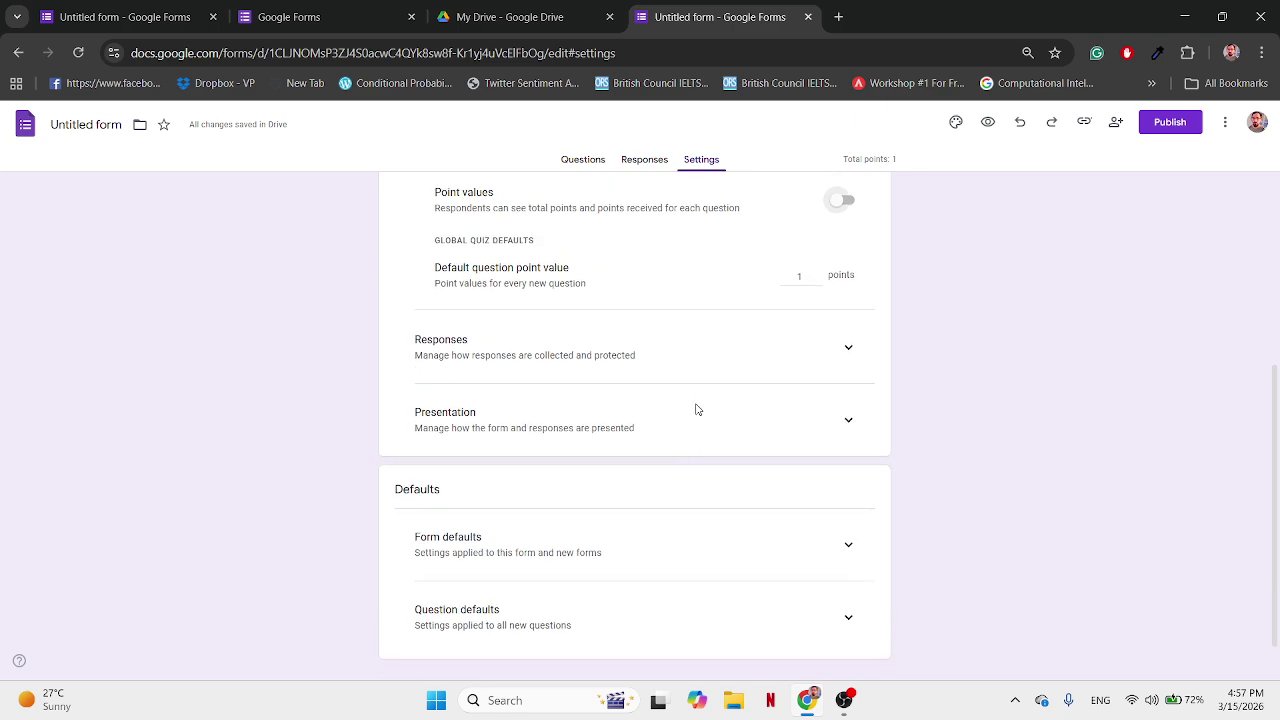
scroll(637, 446, "up", 1)
scroll(644, 435, "down", 1)
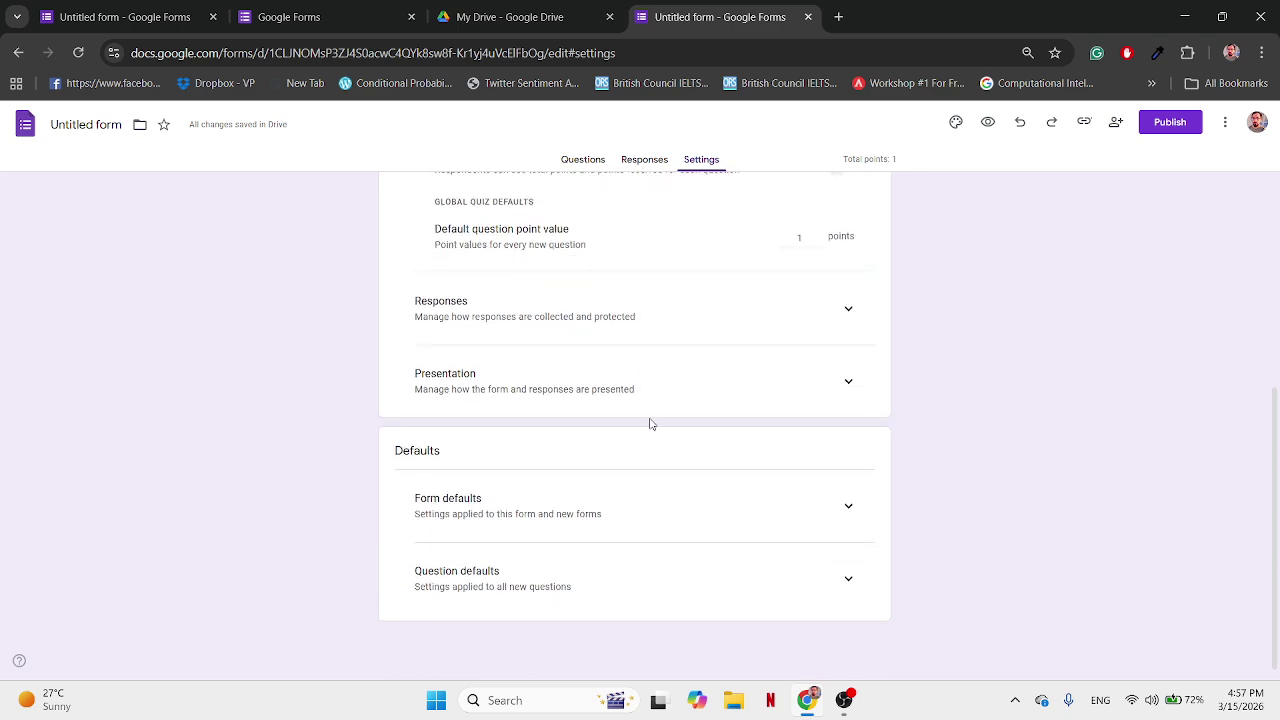
scroll(651, 423, "up", 3)
scroll(655, 406, "down", 1)
scroll(657, 406, "up", 2)
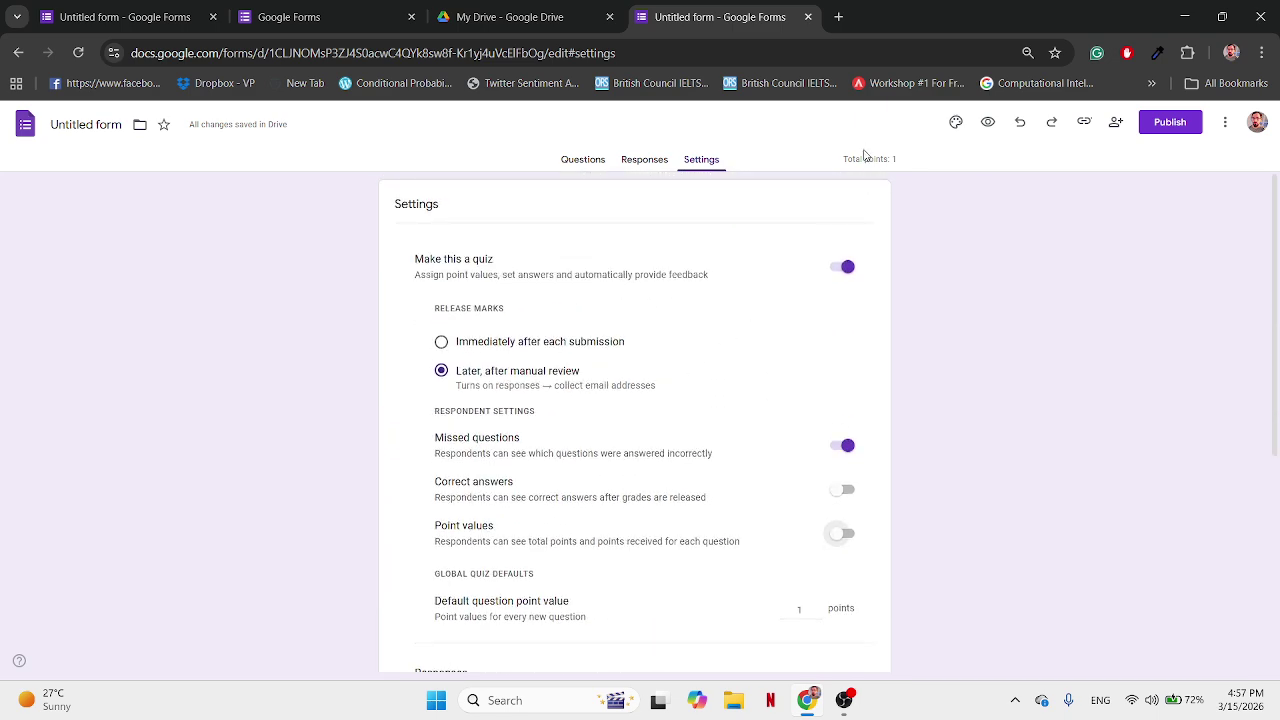
Step: Return to the question about saving a file and give it the answer options "file tab" and "home tab"
left_click(583, 160)
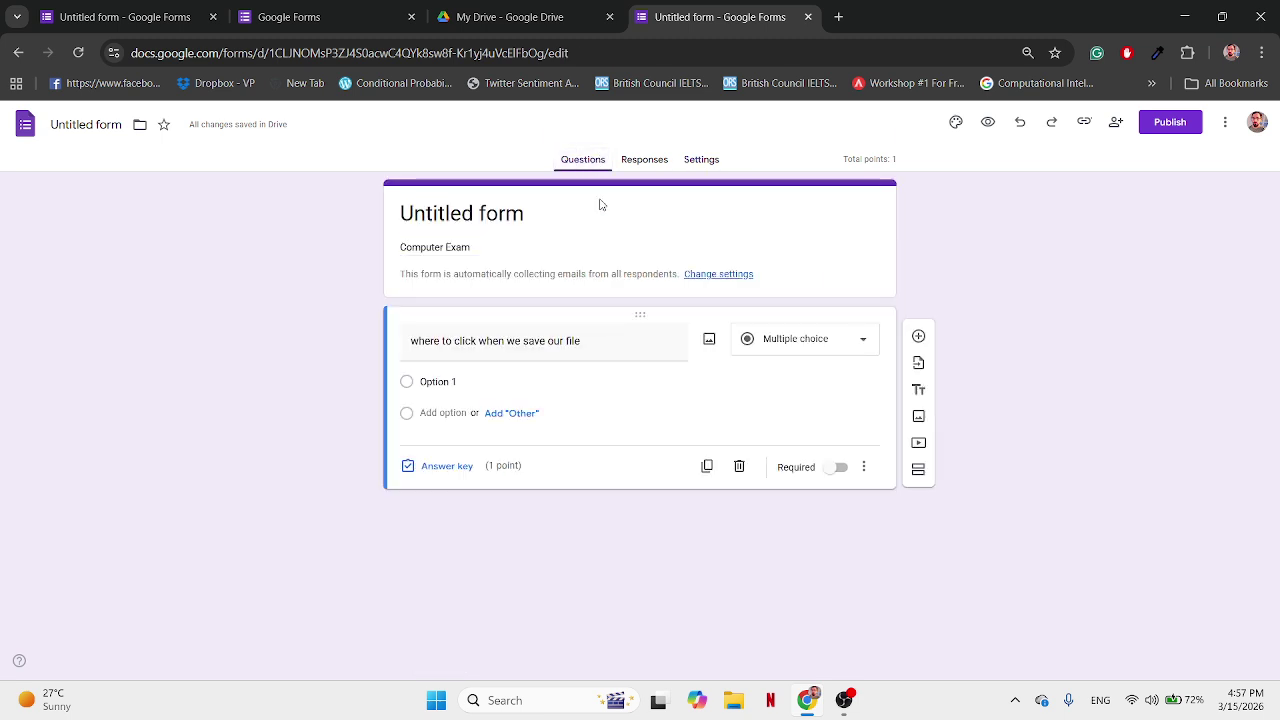
left_click(440, 381)
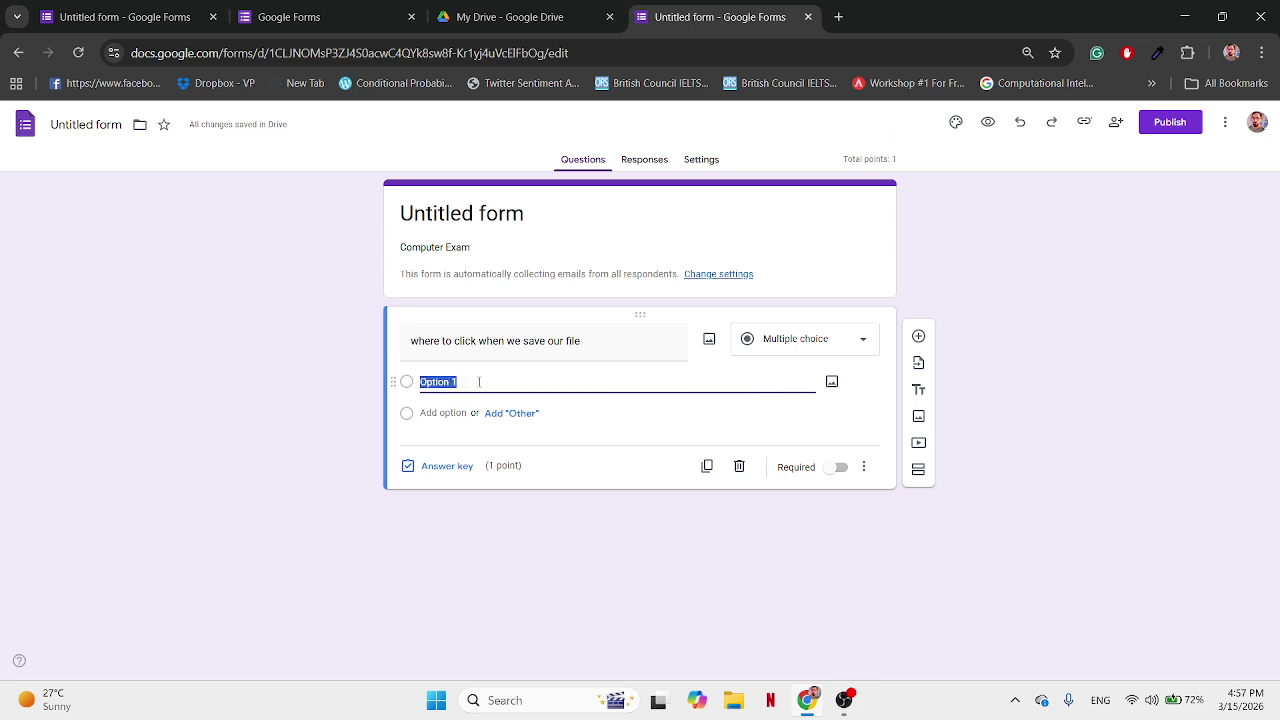
type("file tab")
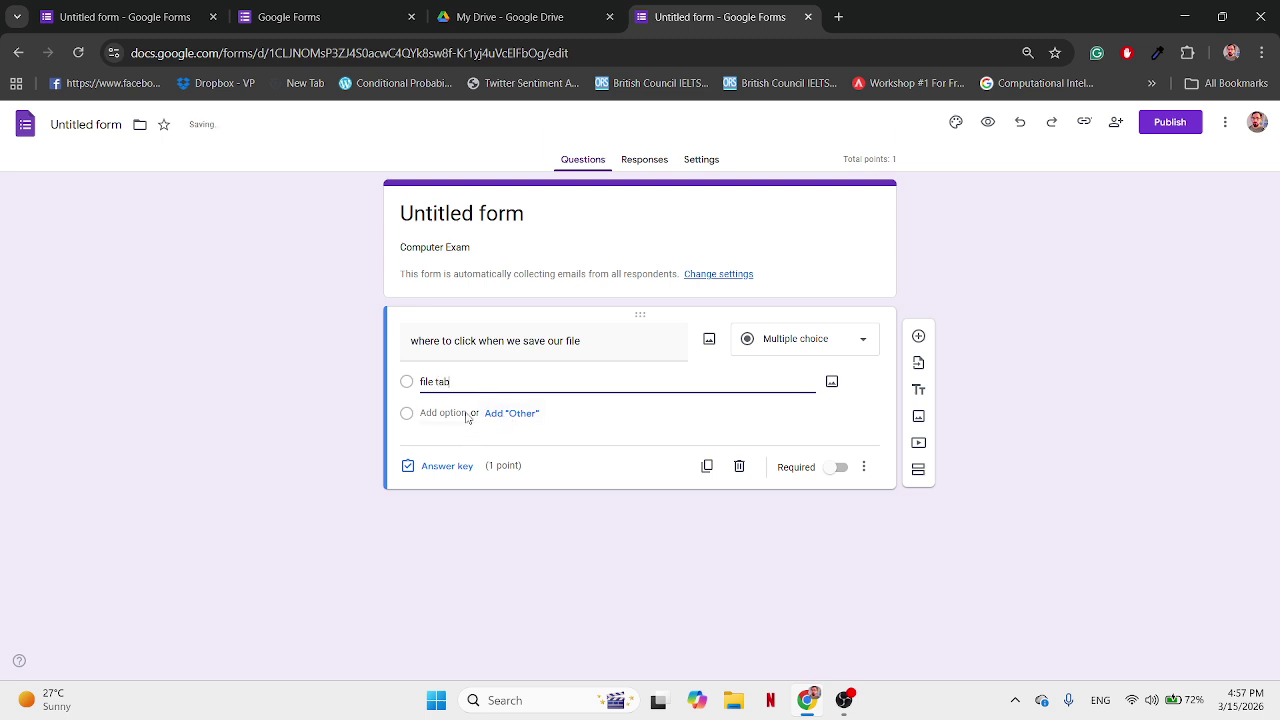
left_click(445, 413)
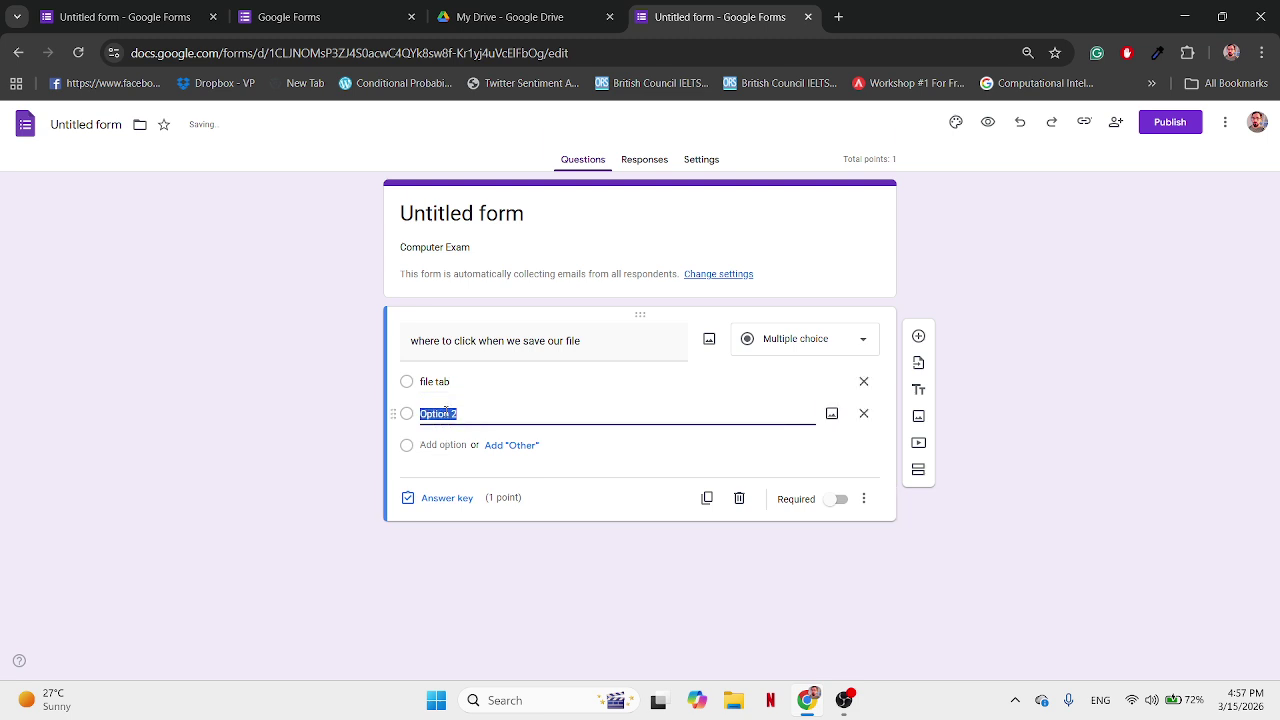
type("home tab")
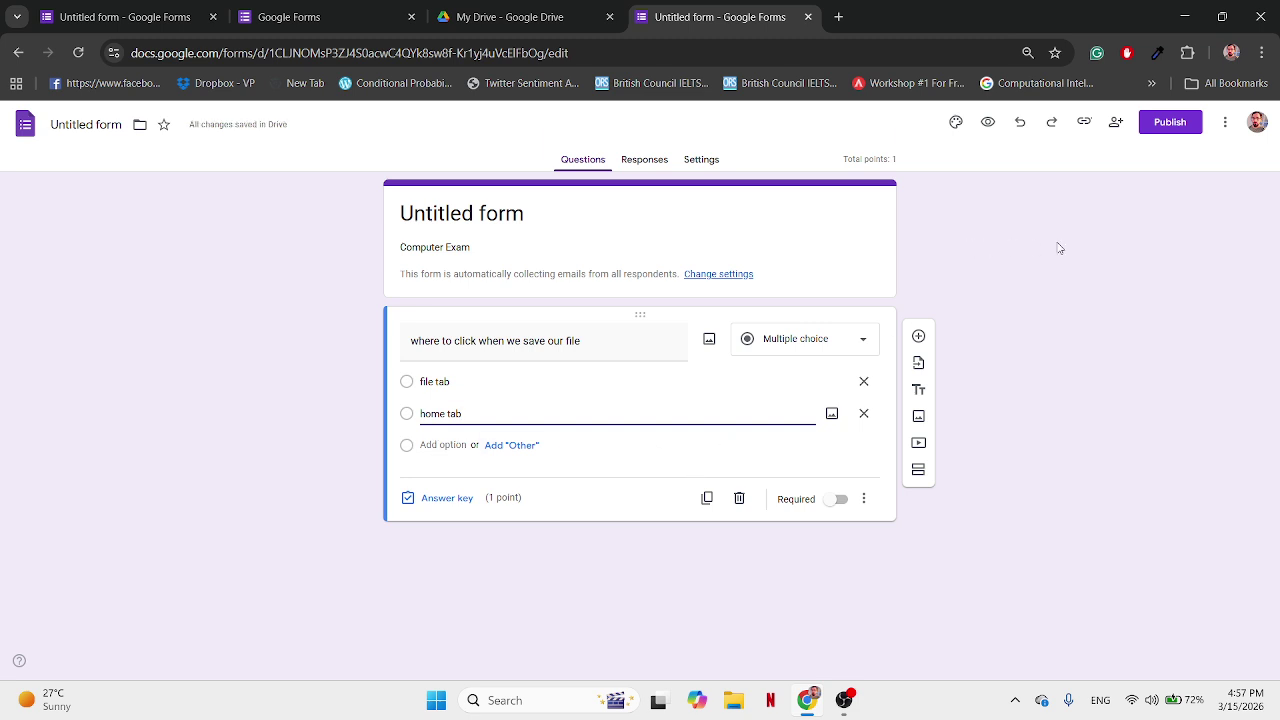
Step: Add a second question of type Short answer with the text "What is Empathy ?"
left_click(802, 467)
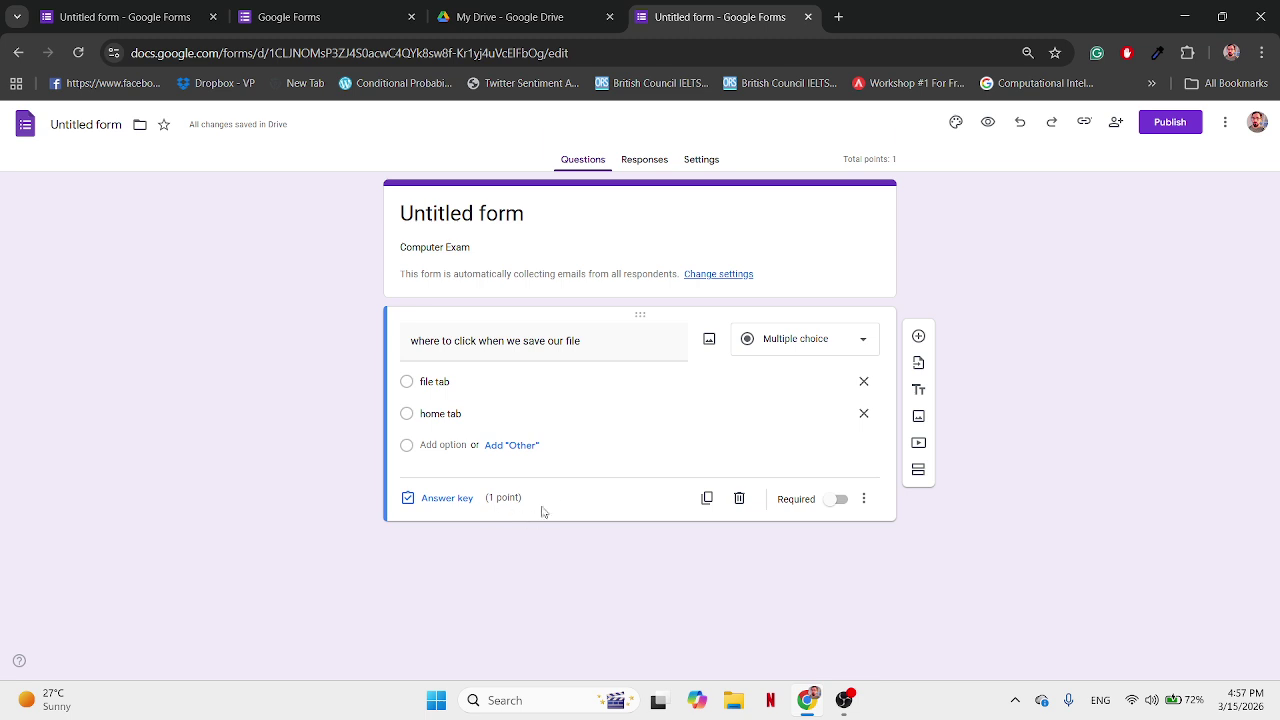
left_click(918, 338)
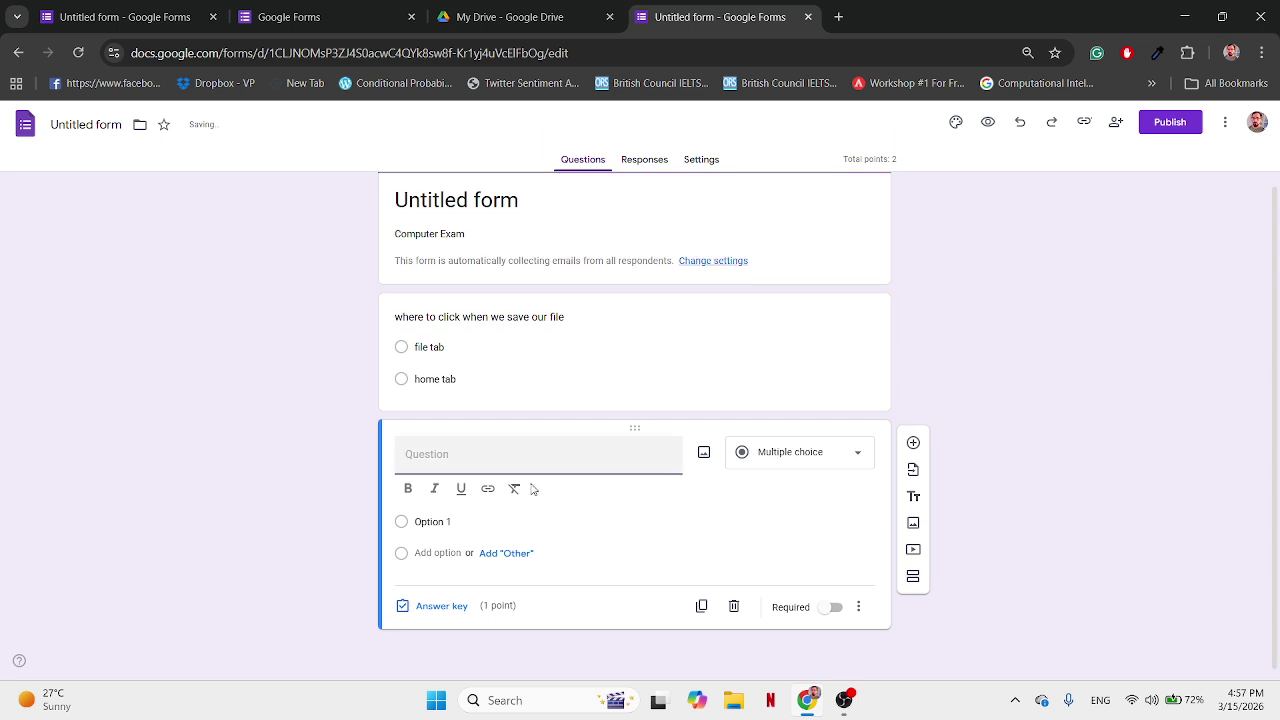
left_click(780, 452)
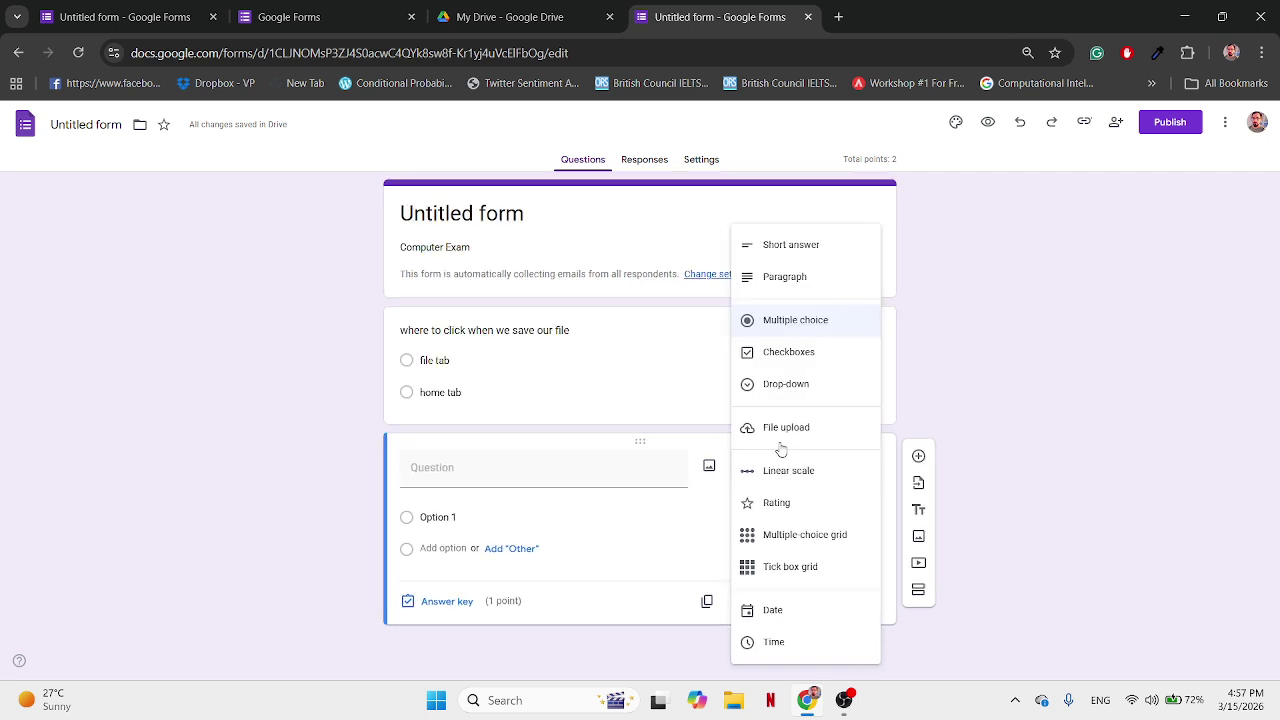
left_click(790, 250)
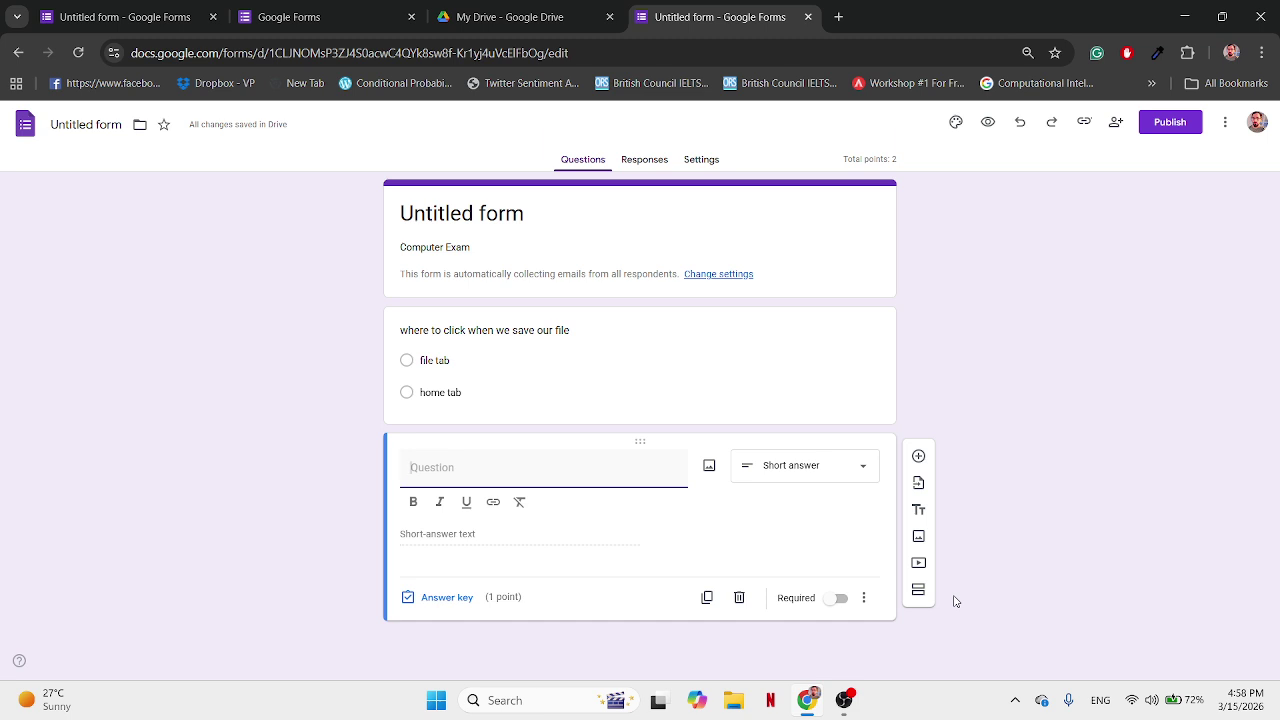
type("What is E")
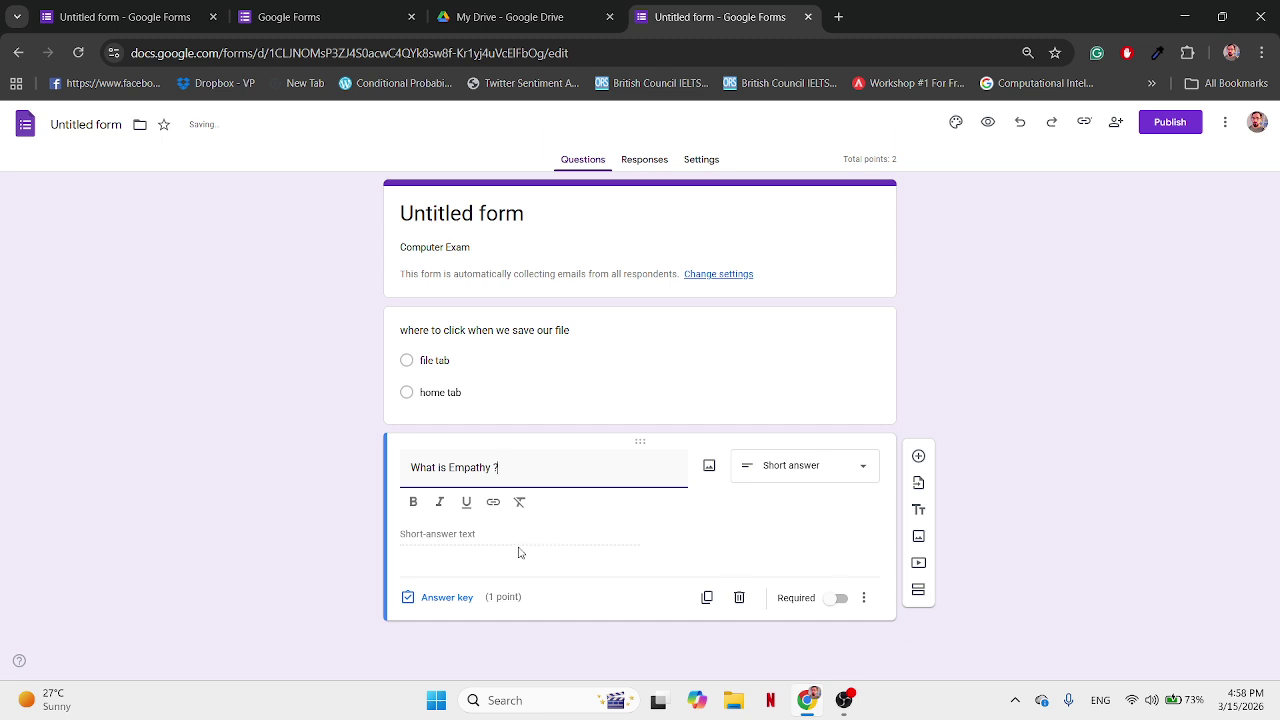
left_click(466, 531)
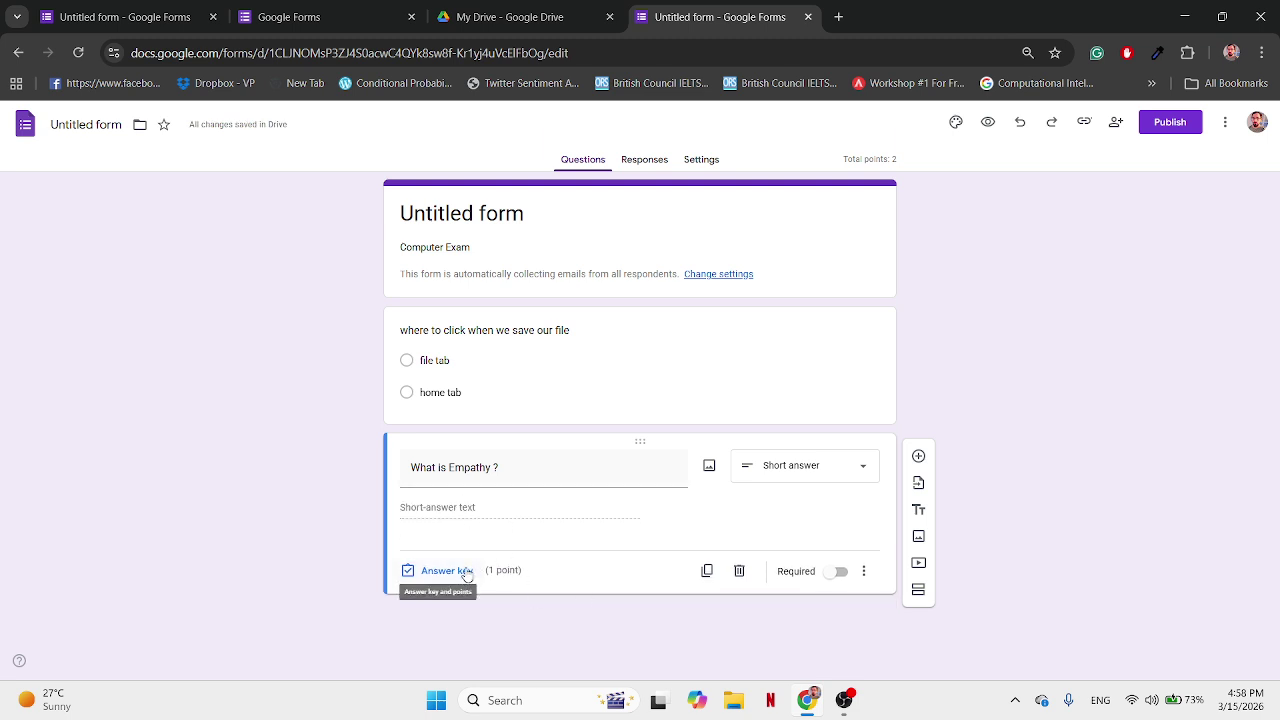
Step: Set the Empathy question's answer key to 2 points with the correct answer "it is the first step in design thinking."
left_click(466, 573)
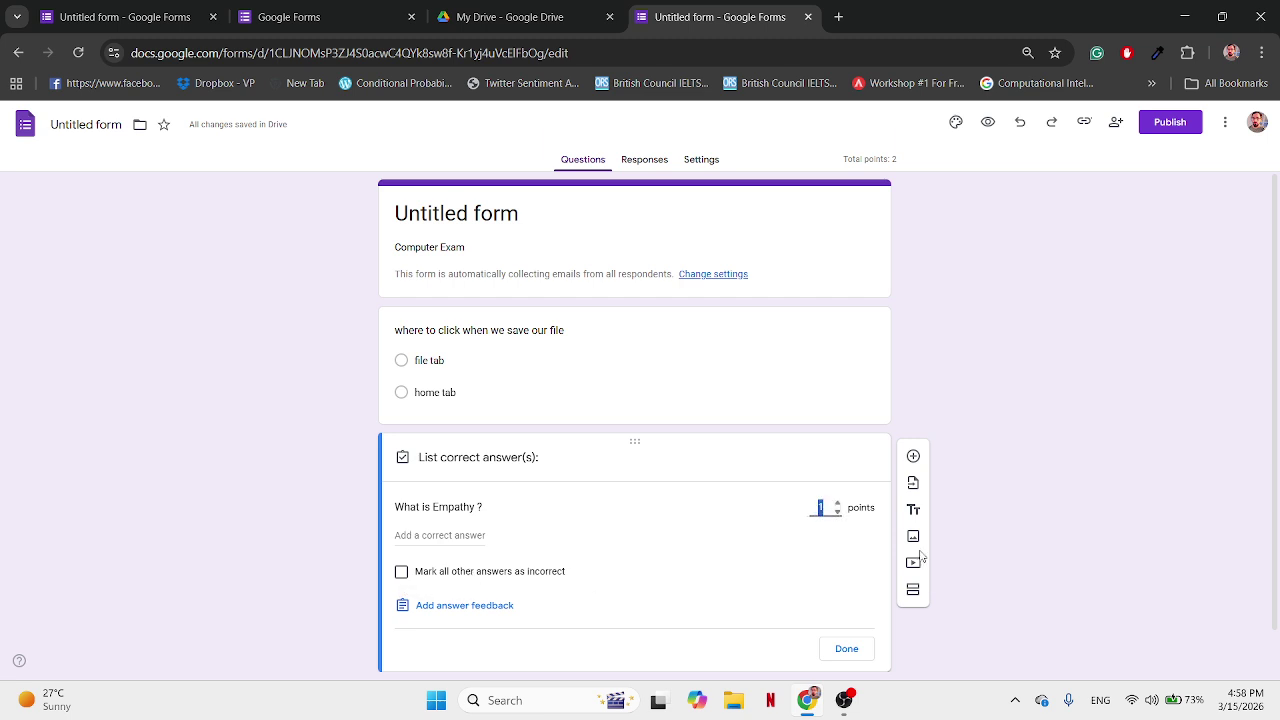
left_click(838, 506)
scroll(646, 551, "down", 1)
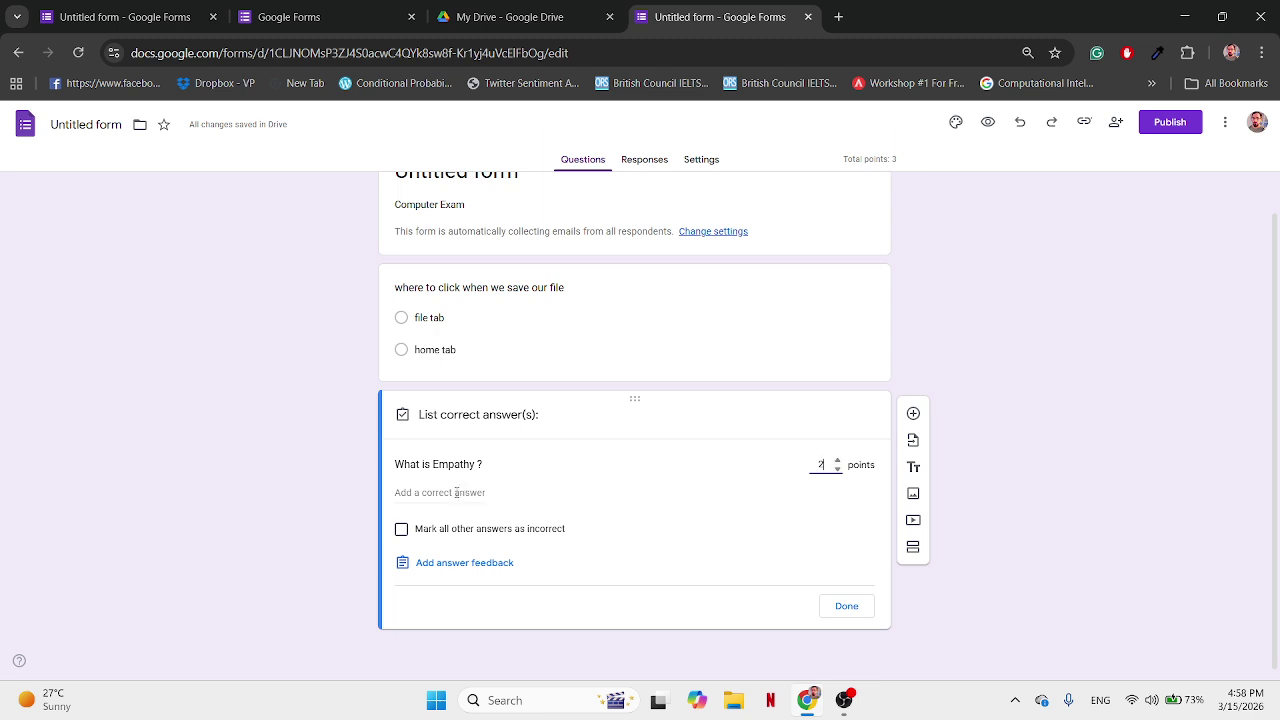
left_click(455, 493)
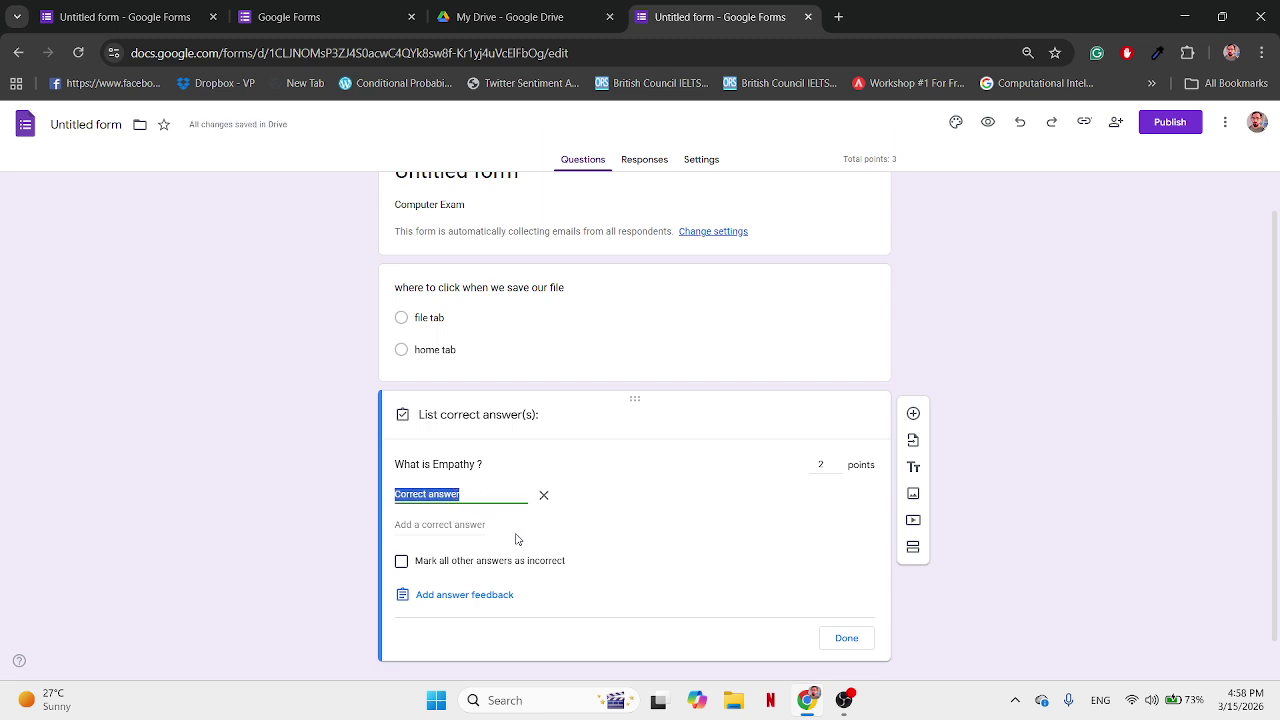
key("BackSpace")
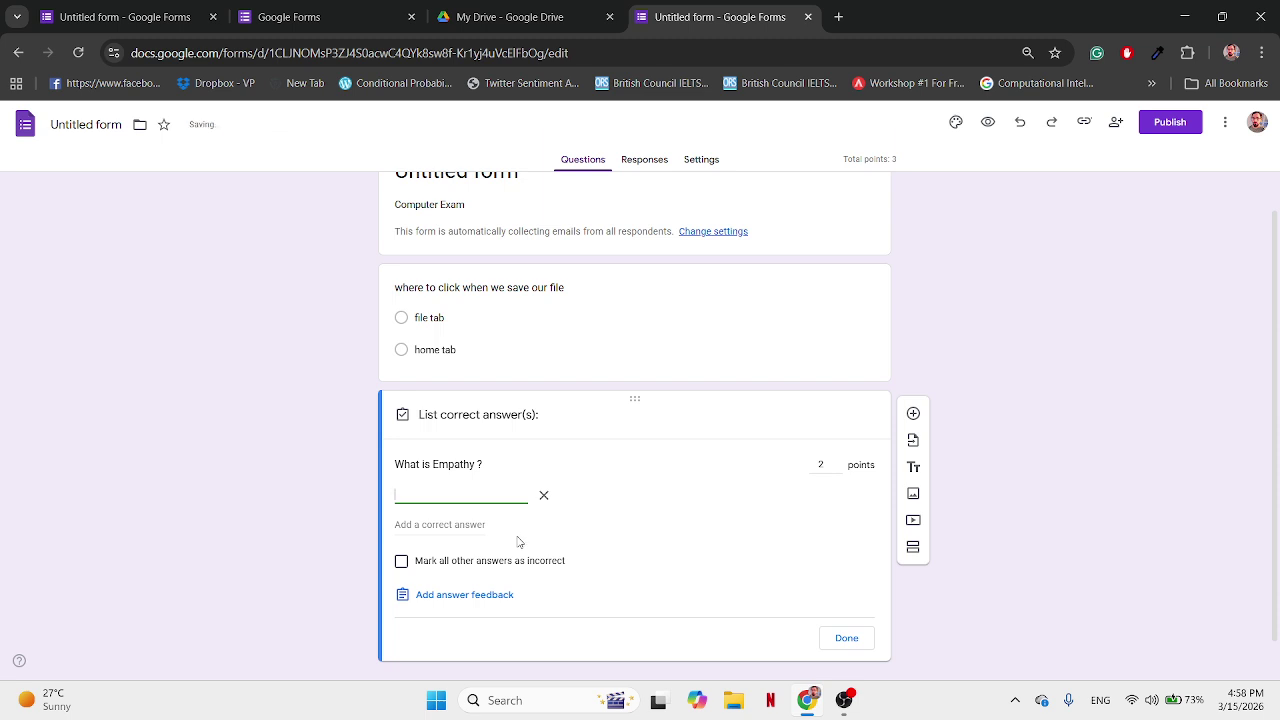
key("BackSpace")
type("it is the first step in design")
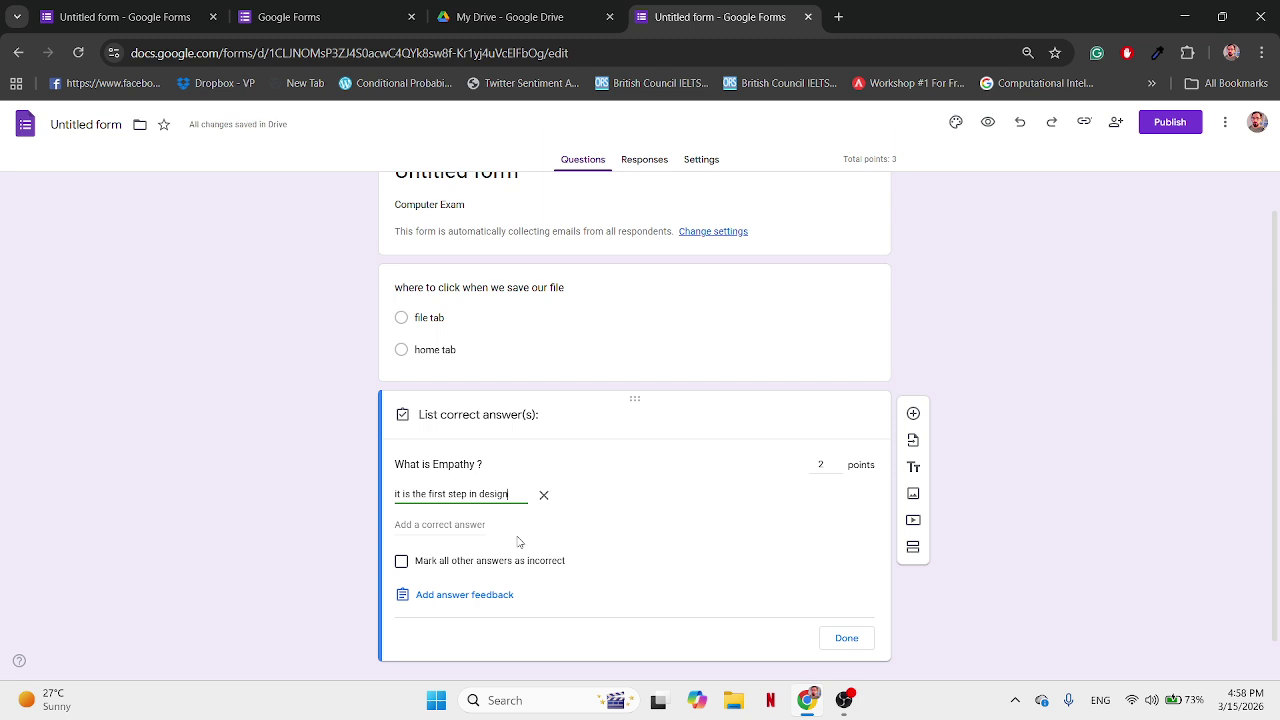
type(" thinking.")
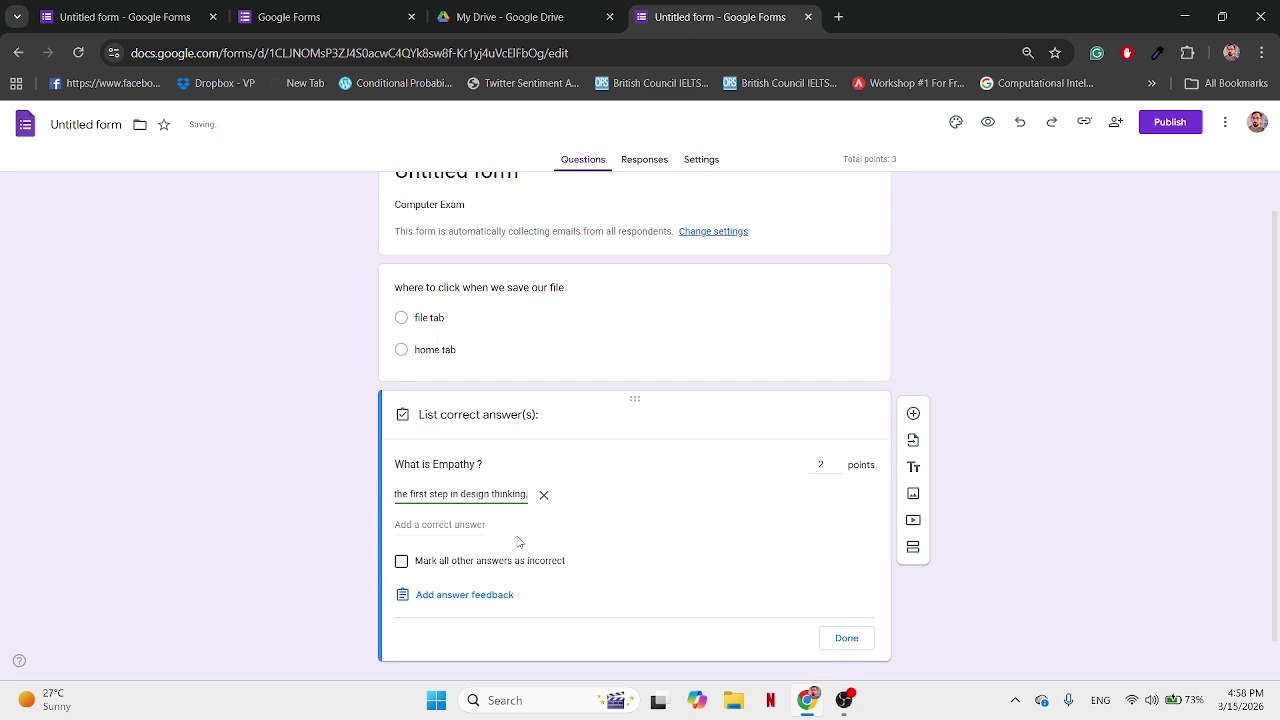
left_click(613, 509)
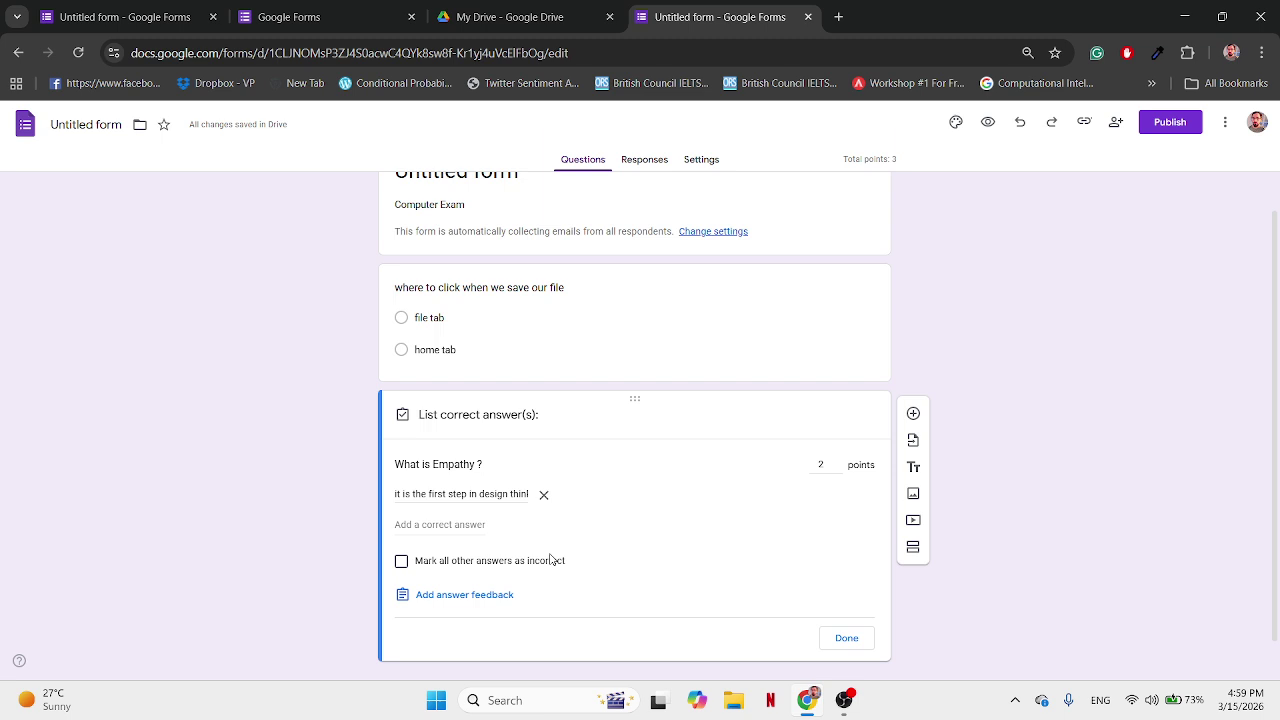
left_click(853, 640)
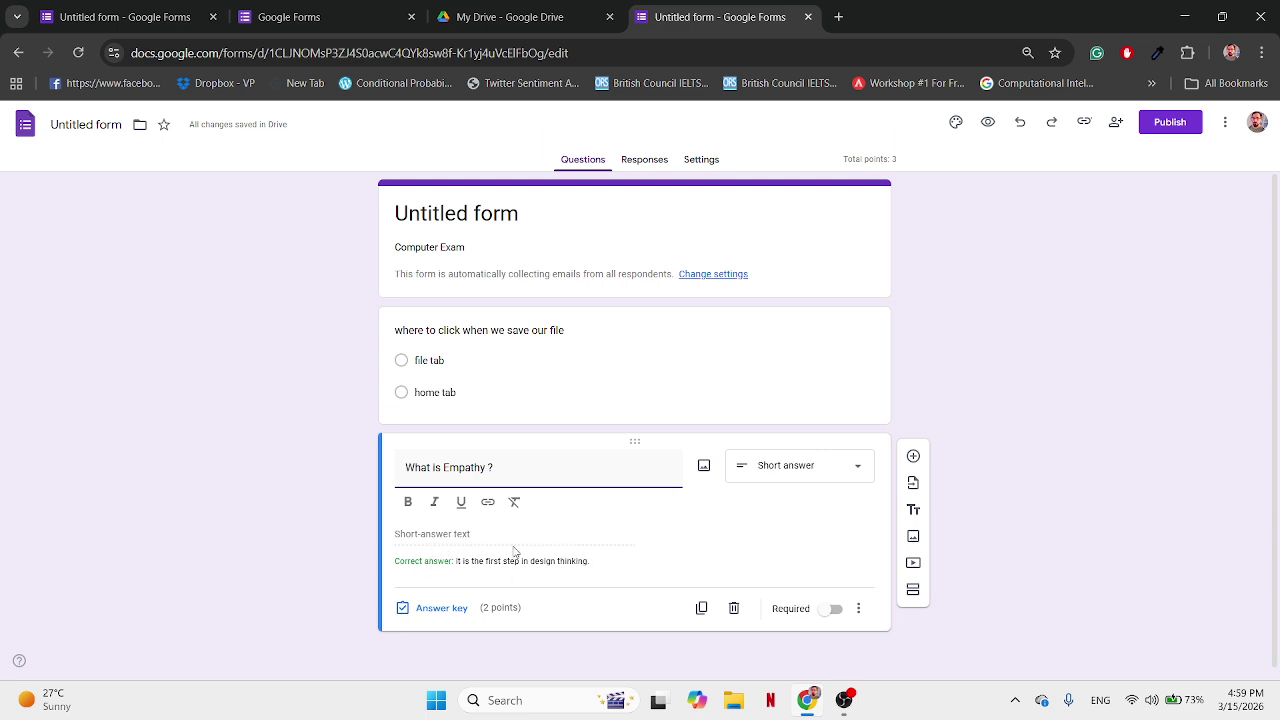
Step: Add the feedback "very good" for correct answers in the answer key of the file-saving question
left_click(483, 391)
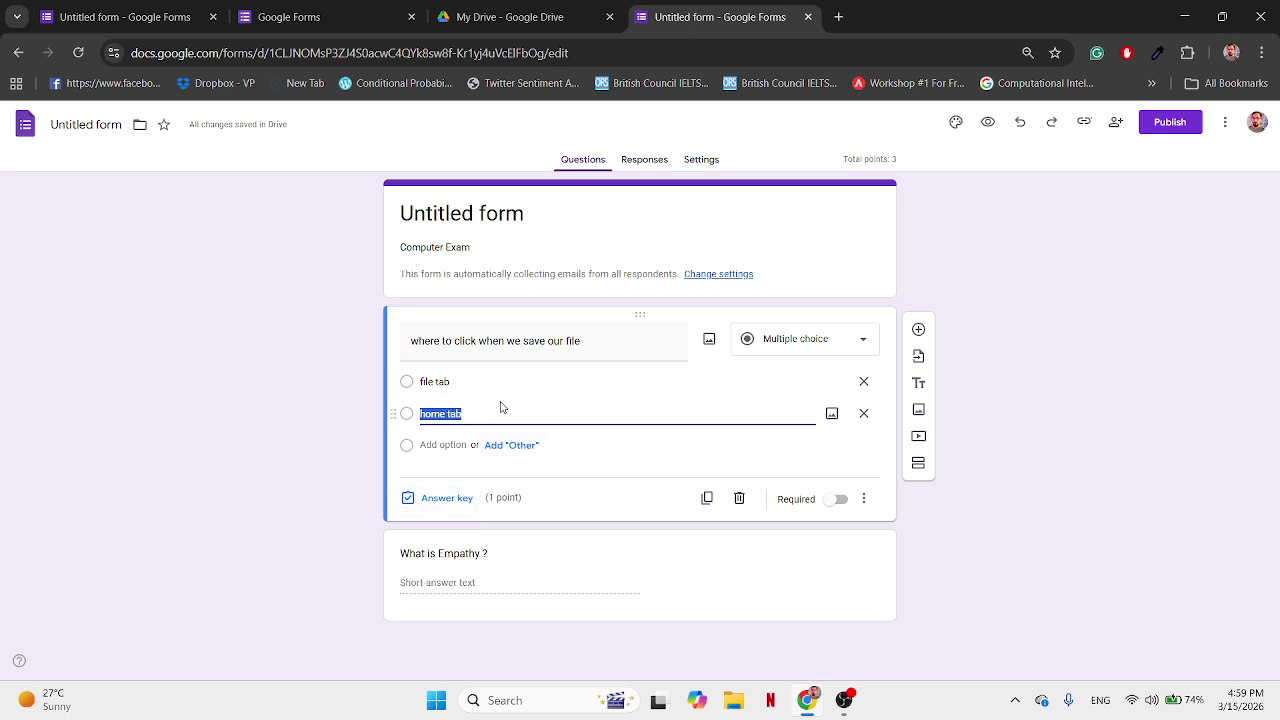
left_click(623, 449)
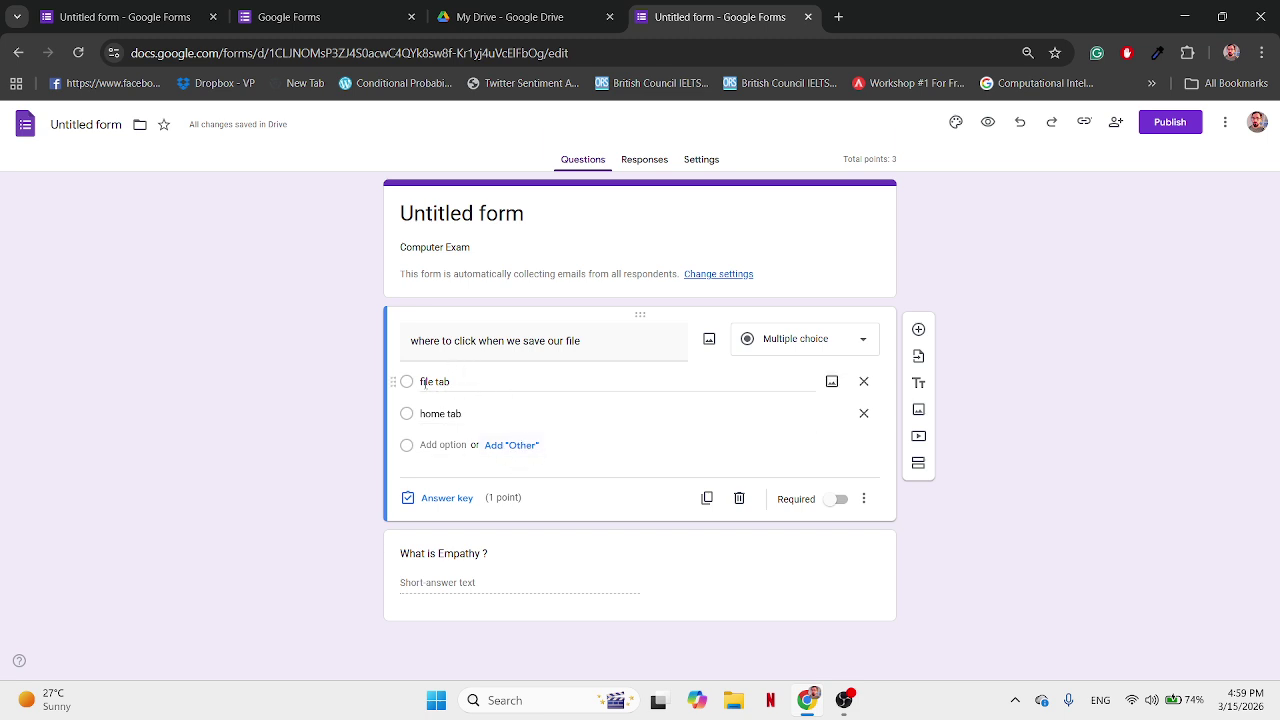
left_click(462, 500)
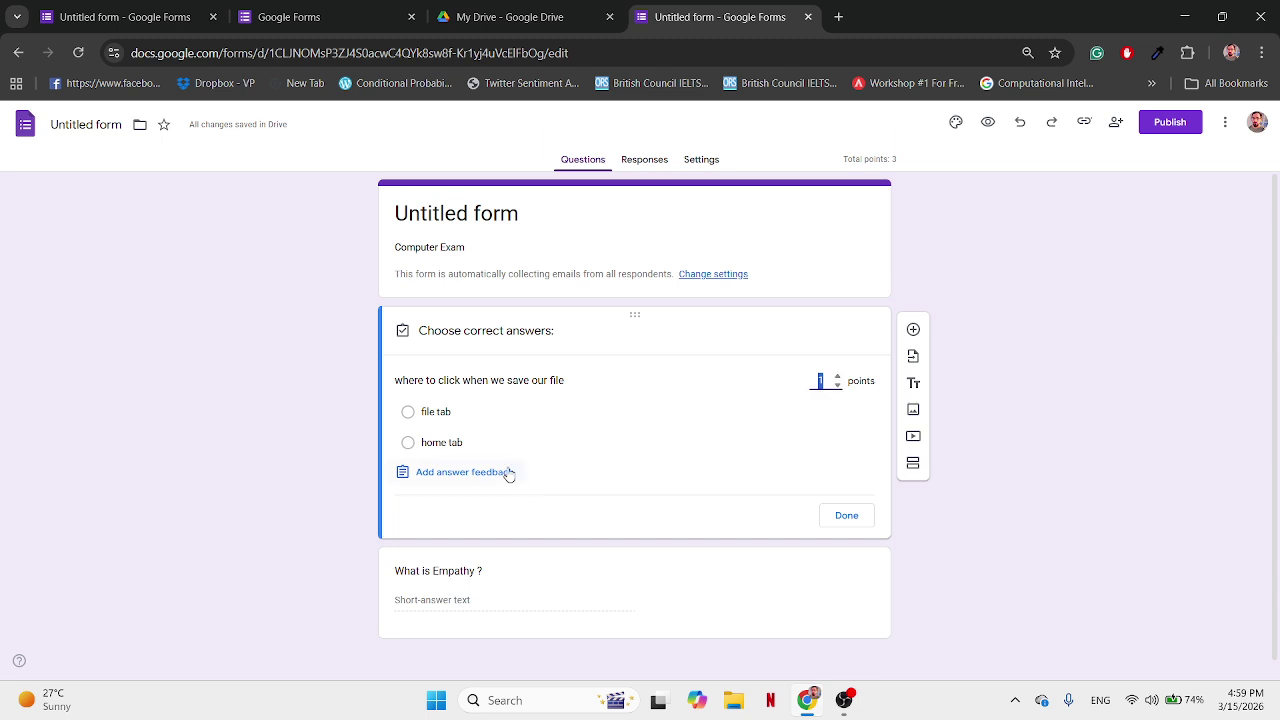
left_click(485, 477)
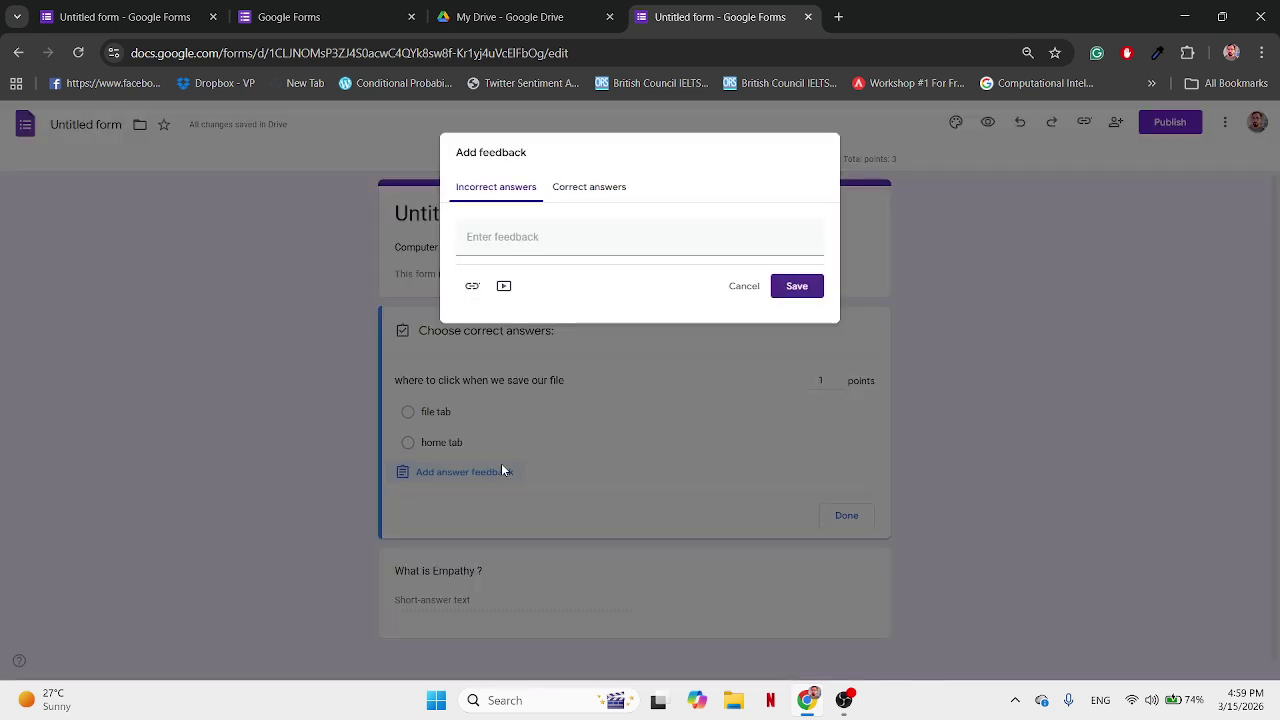
left_click(517, 238)
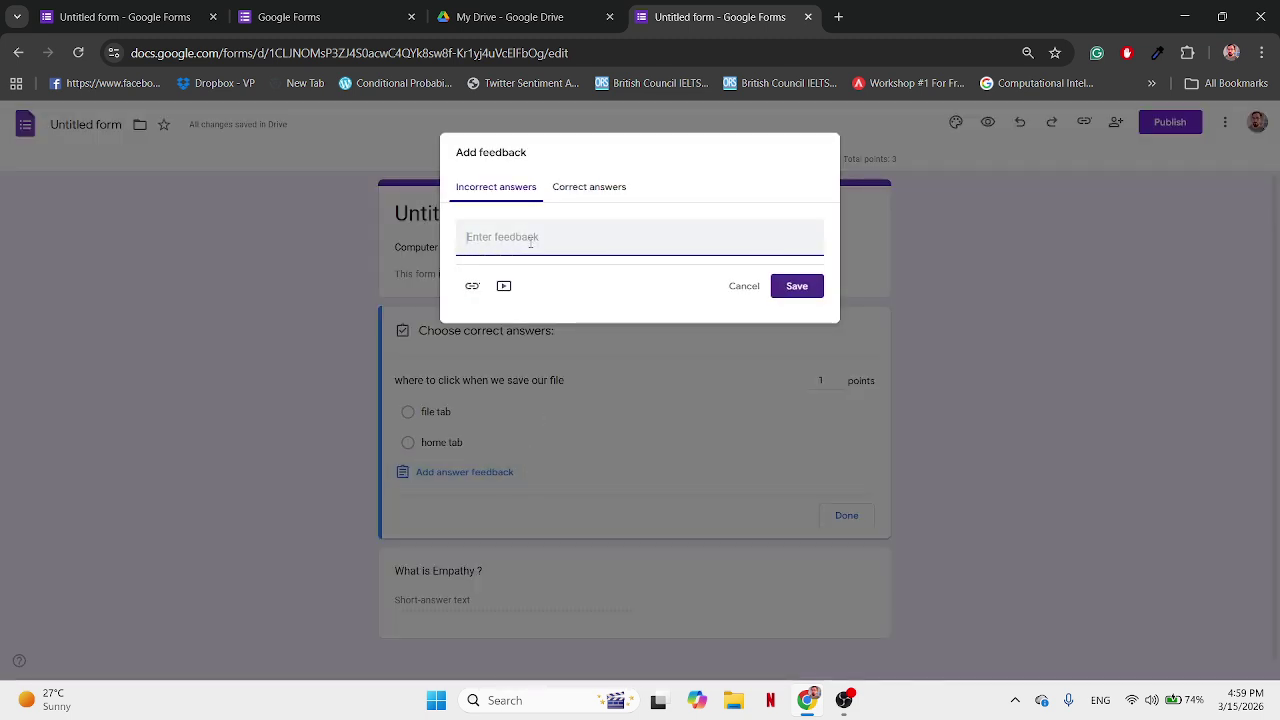
left_click(594, 198)
left_click(567, 237)
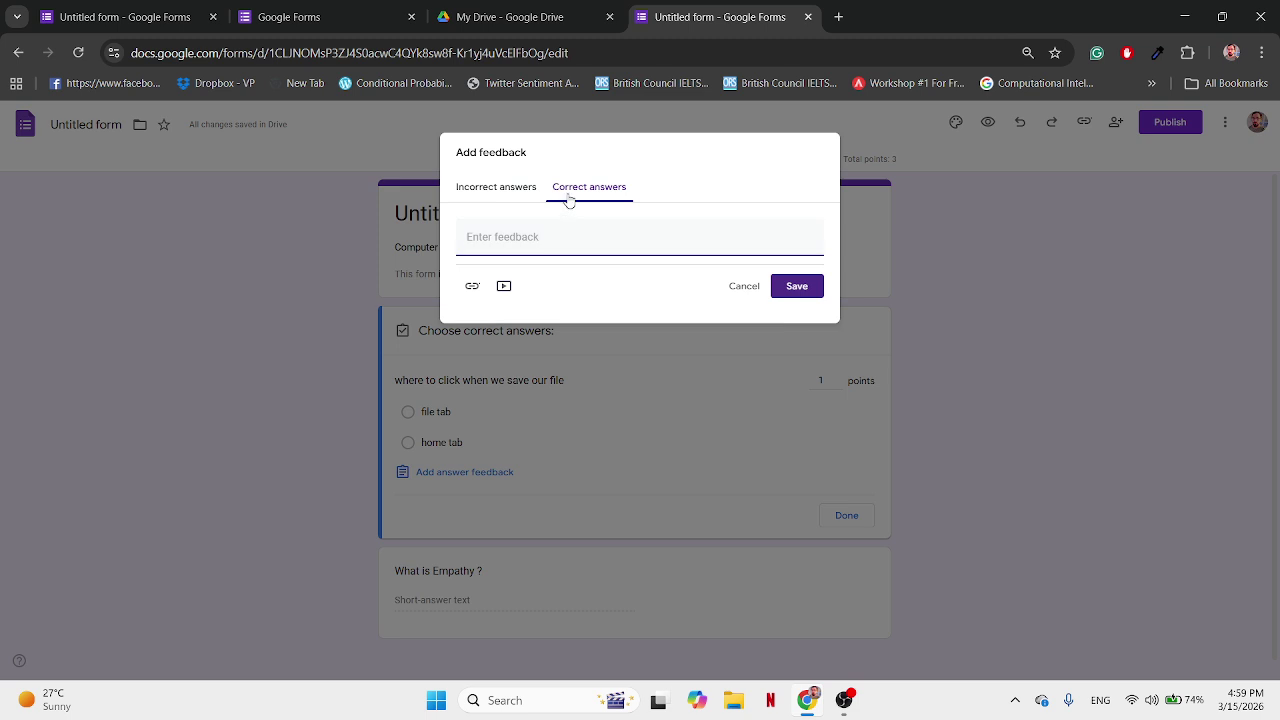
type("very good")
left_click(798, 290)
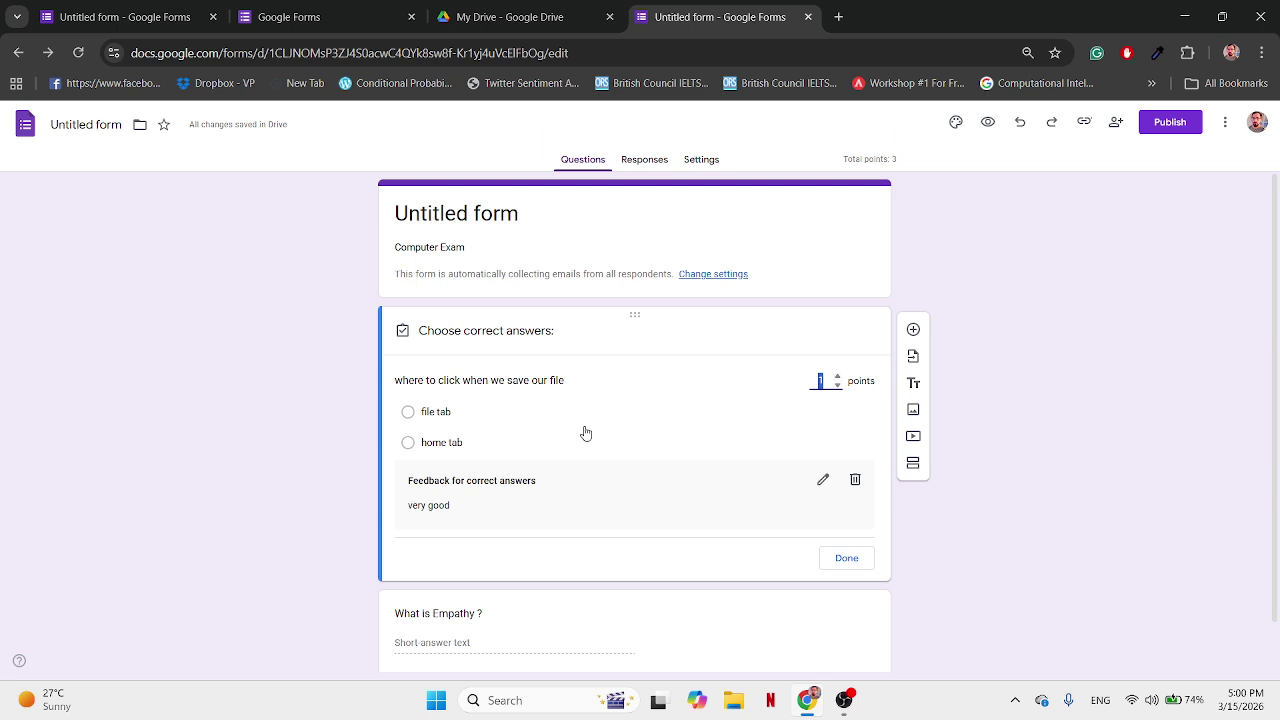
left_click(581, 440)
Step: Review the quiz settings and the answer key of the Empathy question
left_click(703, 159)
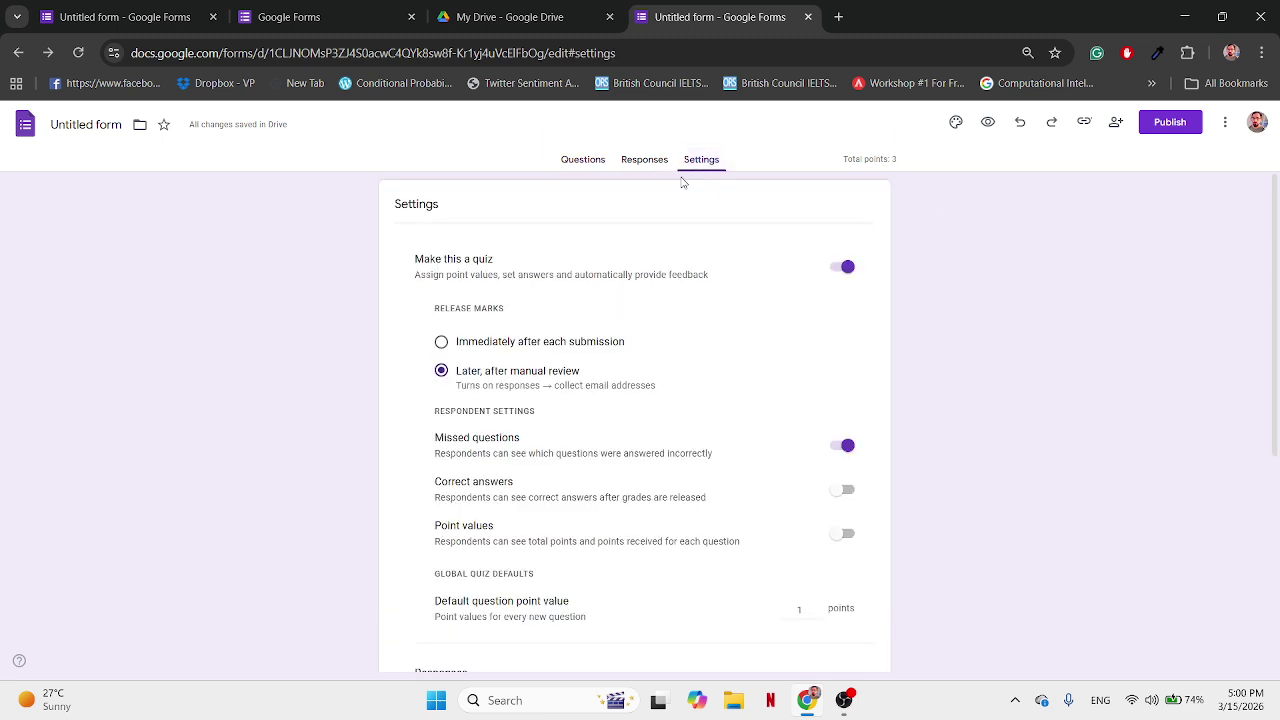
left_click(584, 159)
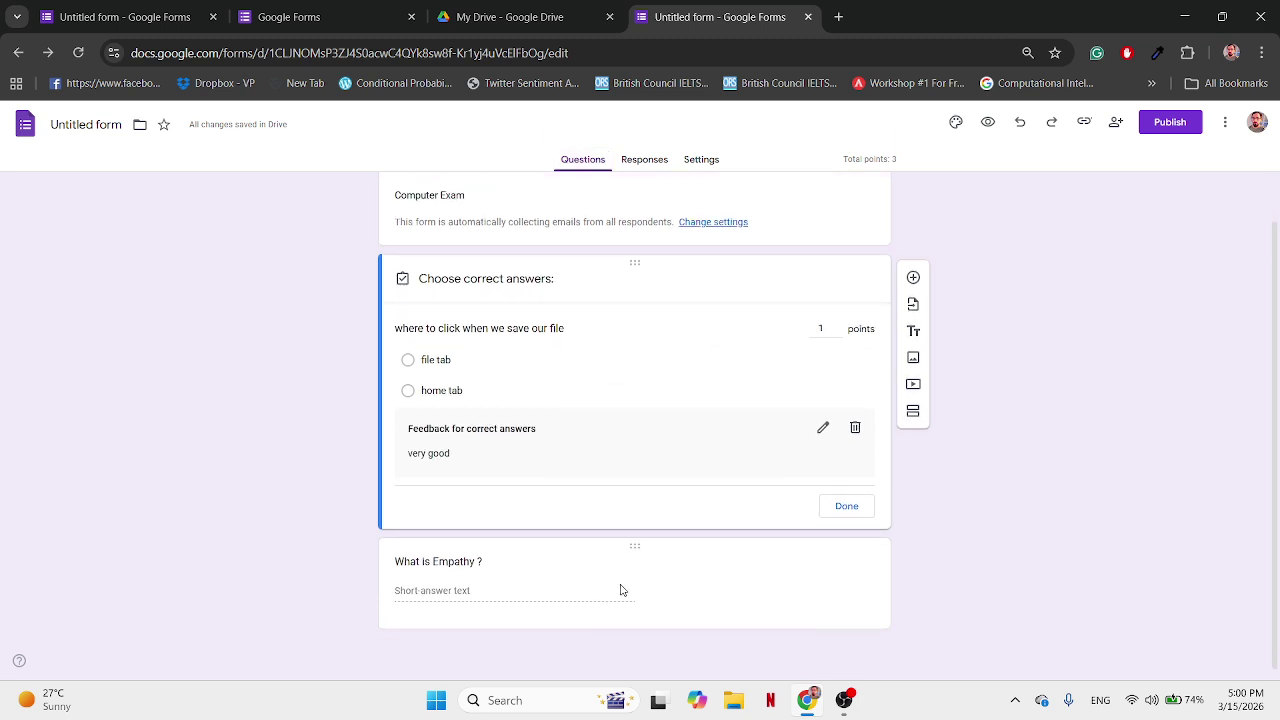
left_click(688, 583)
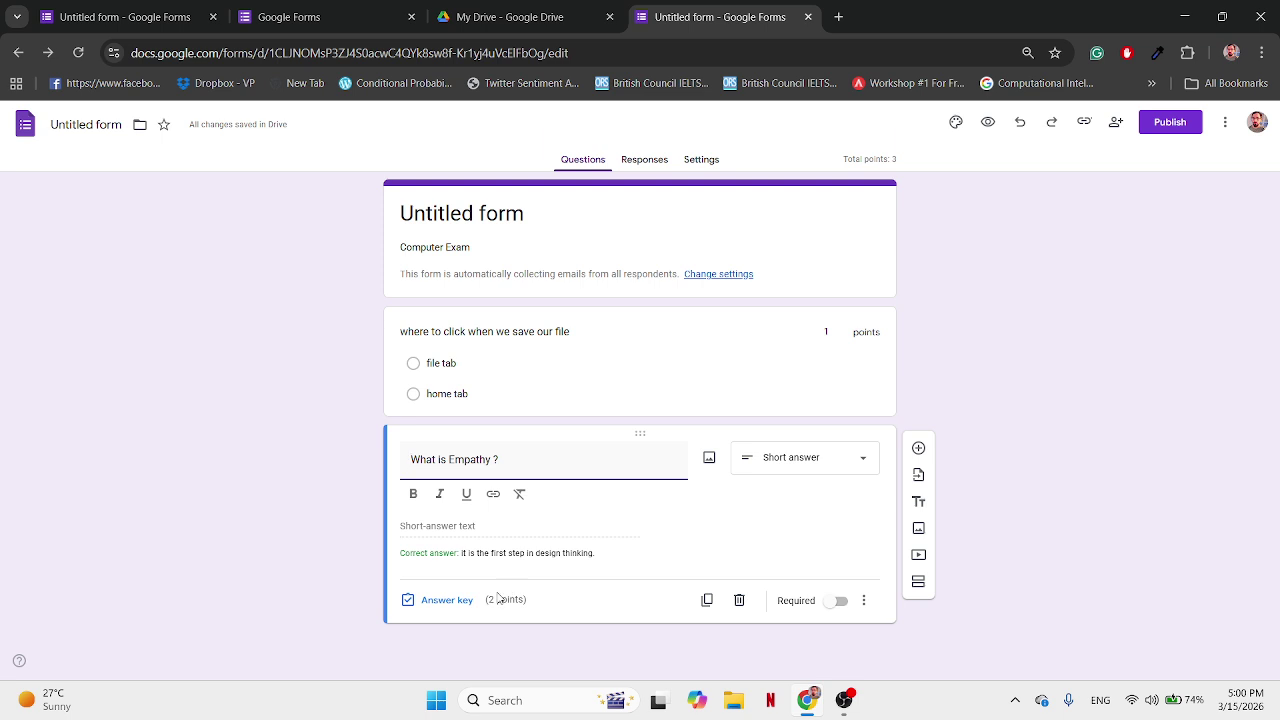
left_click(466, 603)
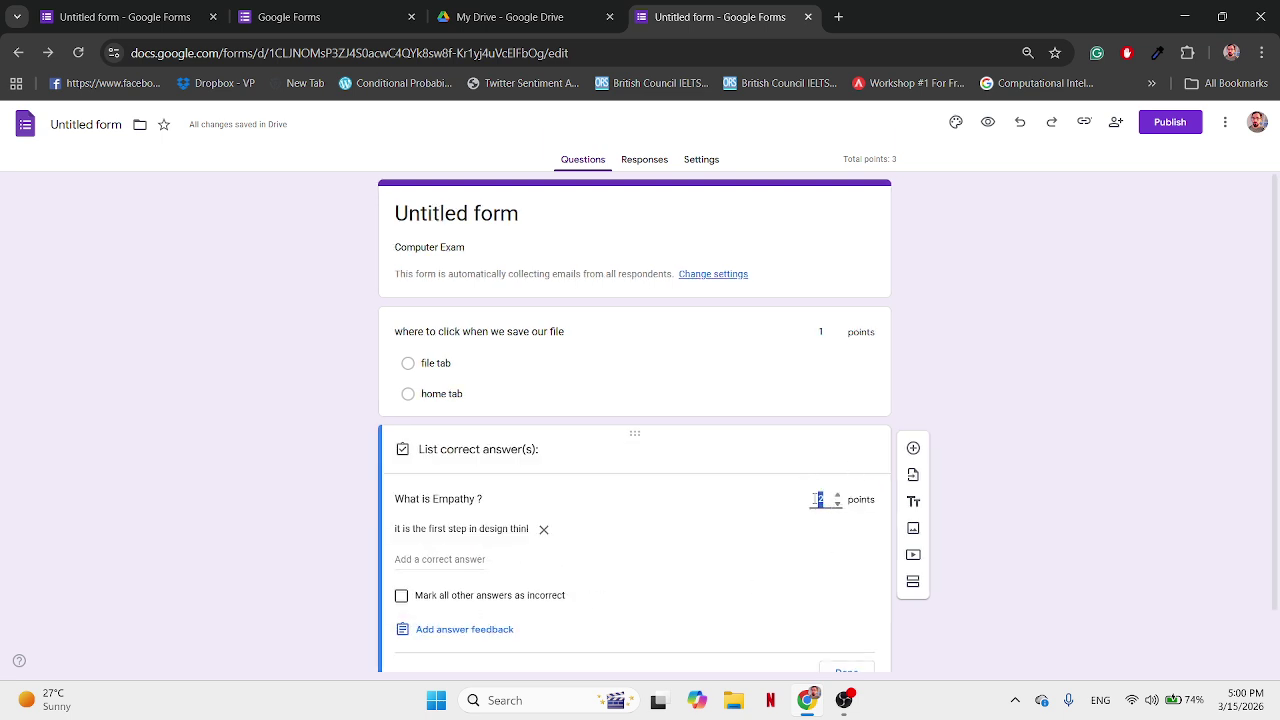
scroll(720, 553, "down", 1)
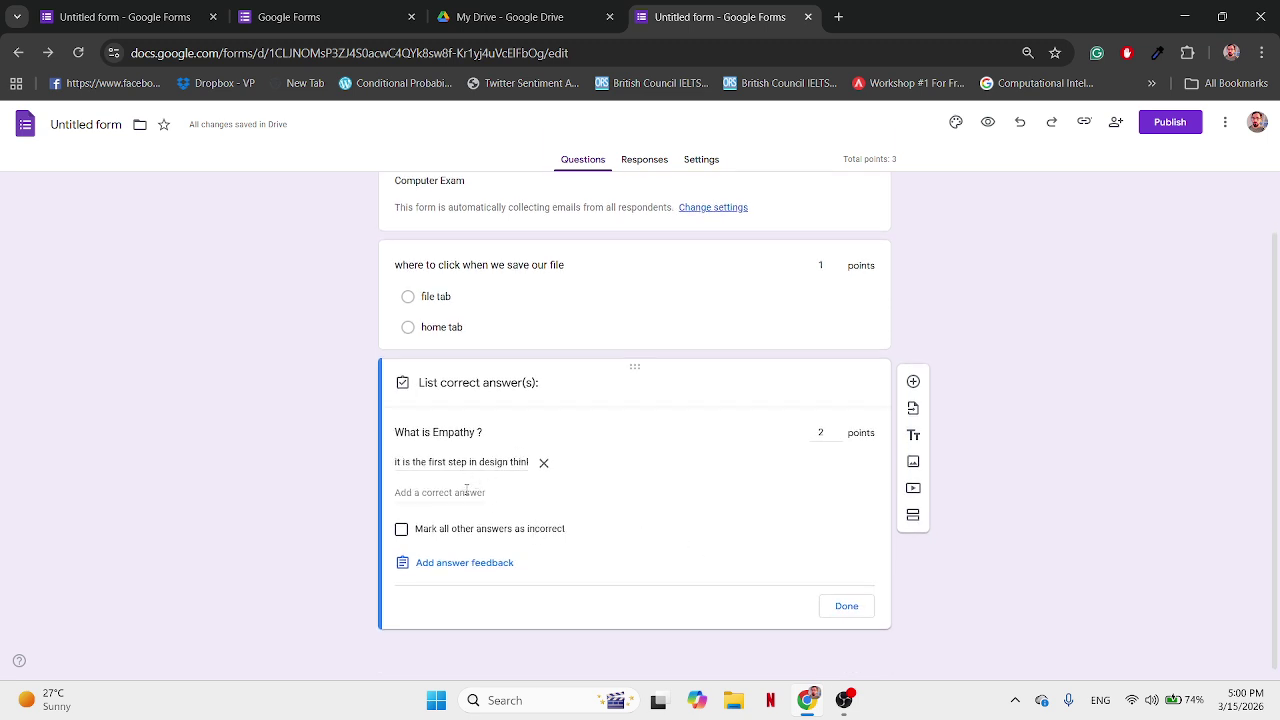
scroll(544, 368, "up", 1)
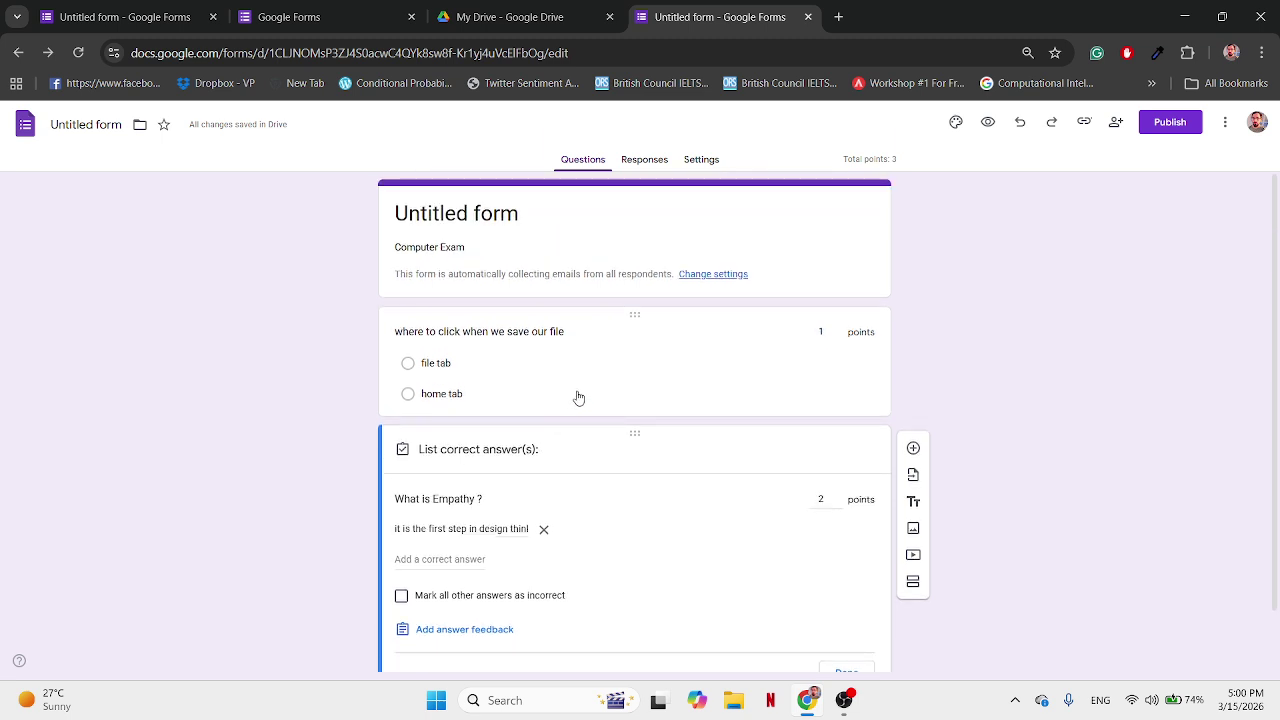
left_click(530, 215)
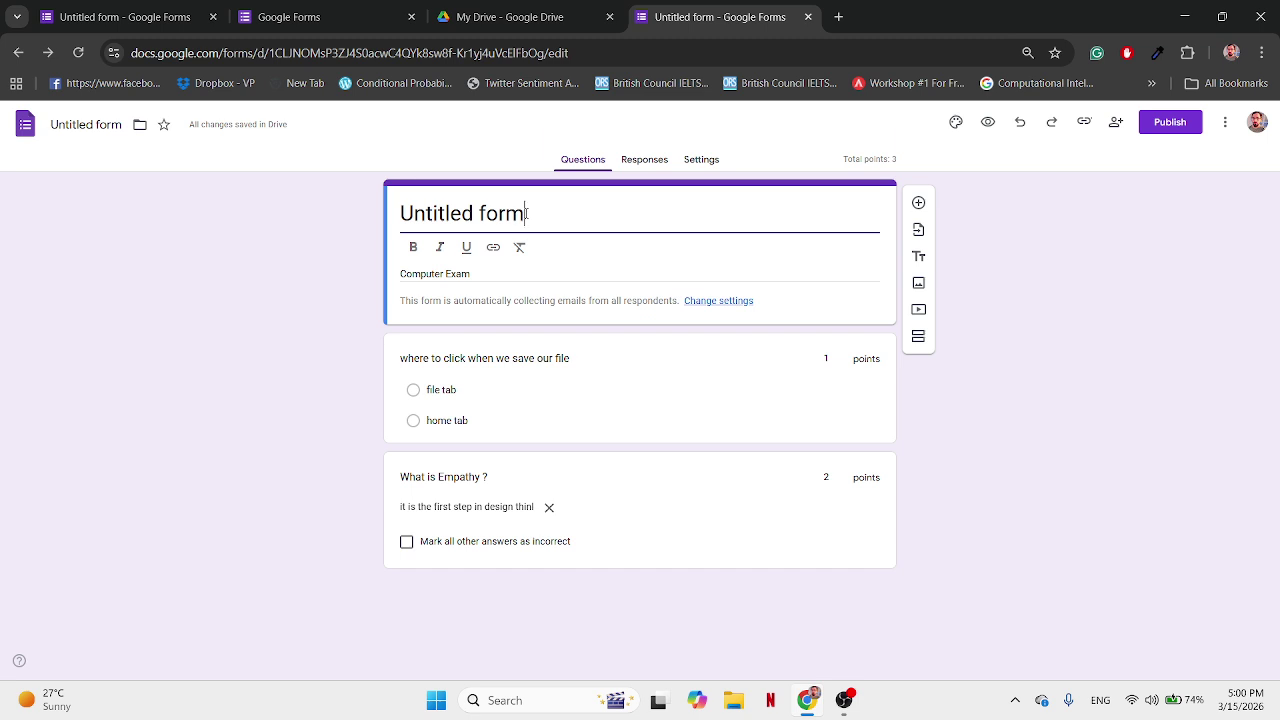
key("BackSpace")
key("BackSpace")
key("BackSpace")
key("BackSpace")
key("BackSpace")
key("BackSpace")
key("BackSpace")
key("BackSpace")
key("BackSpace")
key("BackSpace")
key("BackSpace")
key("BackSpace")
key("BackSpace")
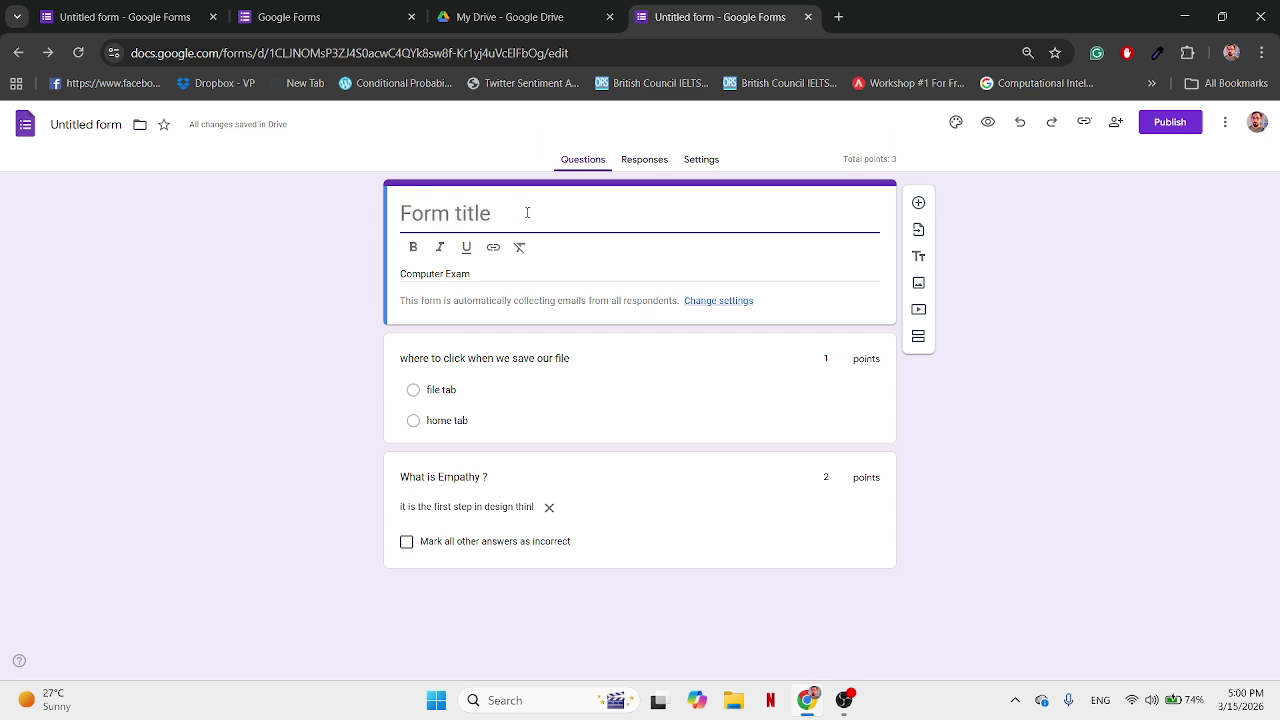
key("ctrl+z")
Step: Replace the form title with "ICT Quiz"
key("shift+Left")
key("shift+Left")
key("shift+Left")
key("shift+Left")
key("shift+Left")
key("shift+Left")
key("shift+Left")
key("shift+Left")
key("shift+Left")
key("shift+Left")
key("shift+Left")
key("shift+Left")
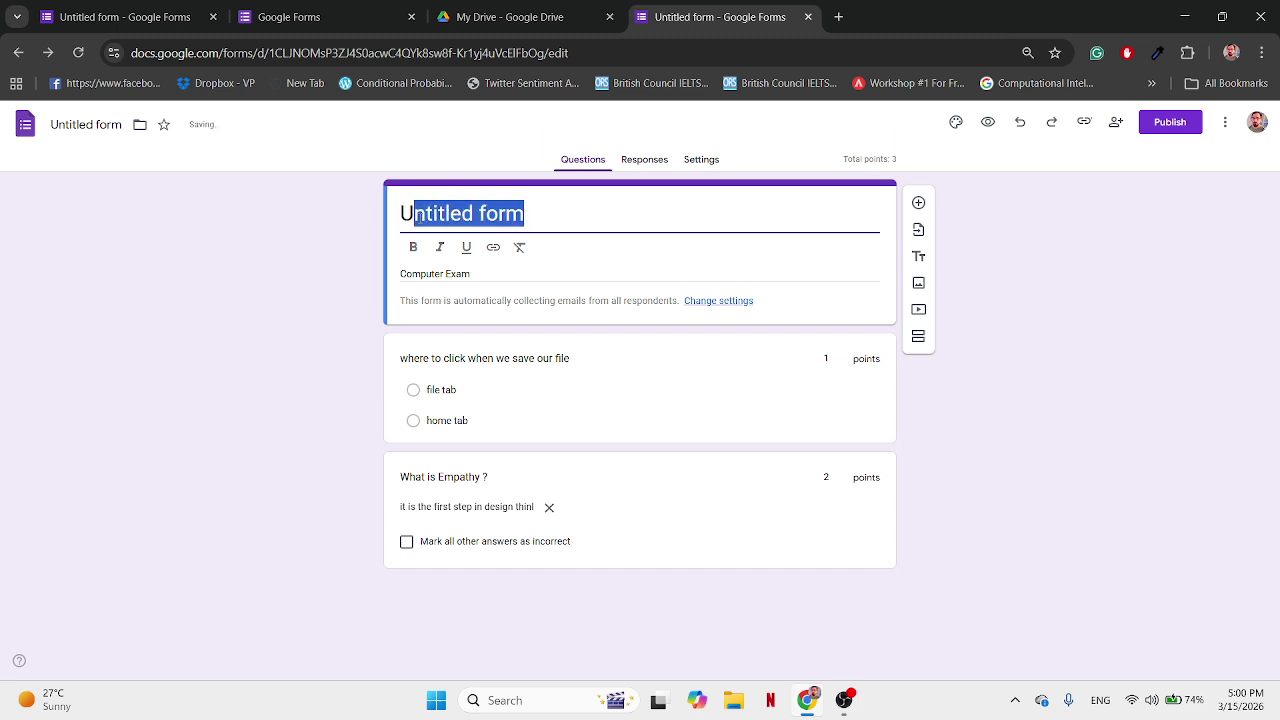
key("BackSpace")
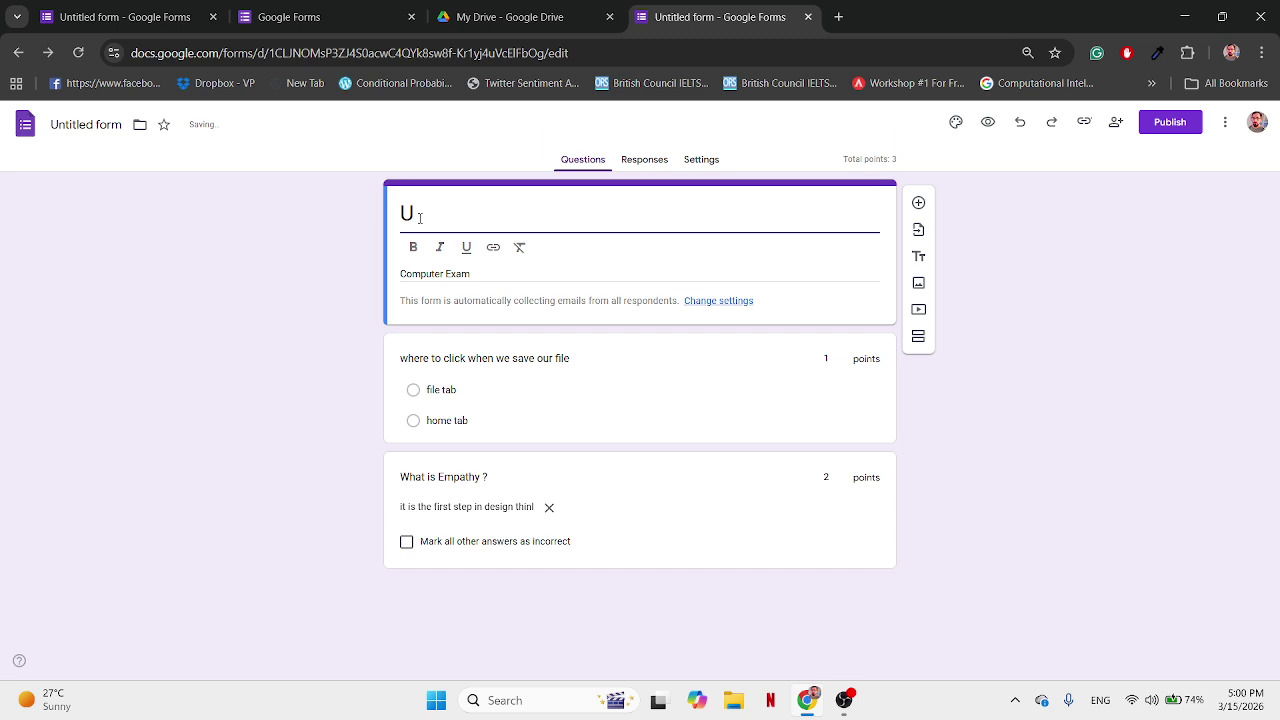
type("ICT Quiz")
key("BackSpace")
key("End")
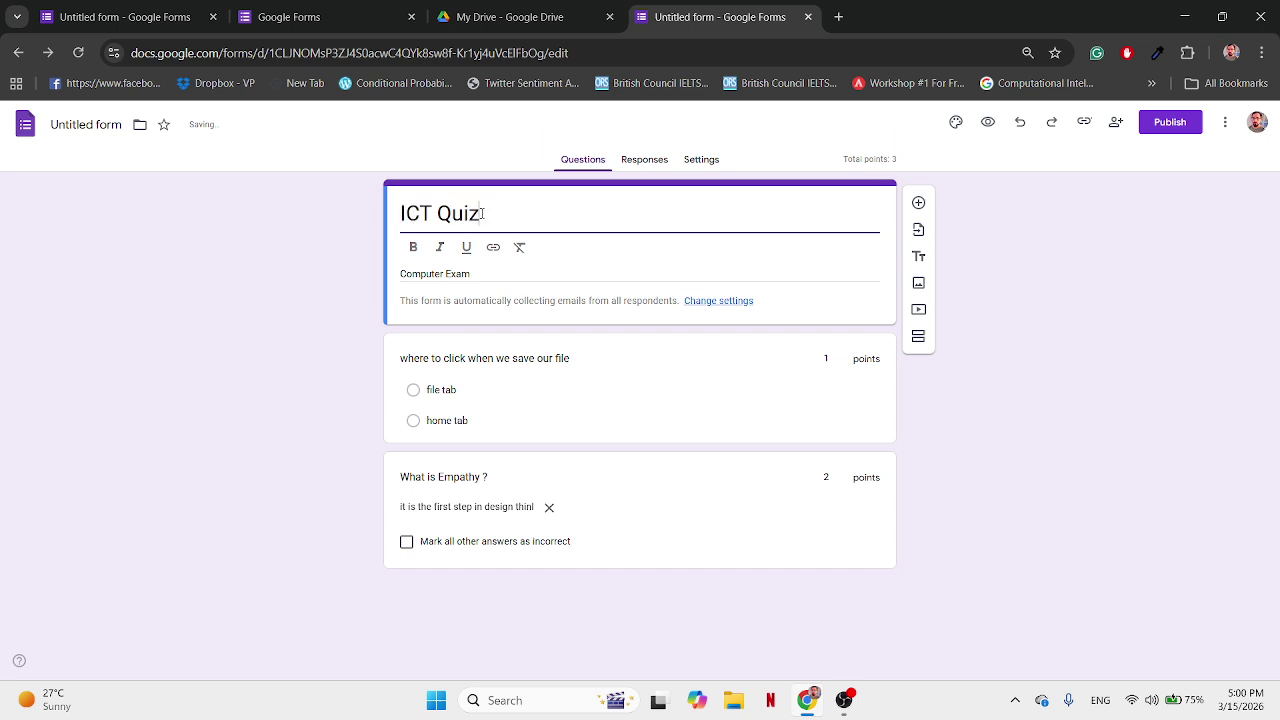
left_click(1087, 453)
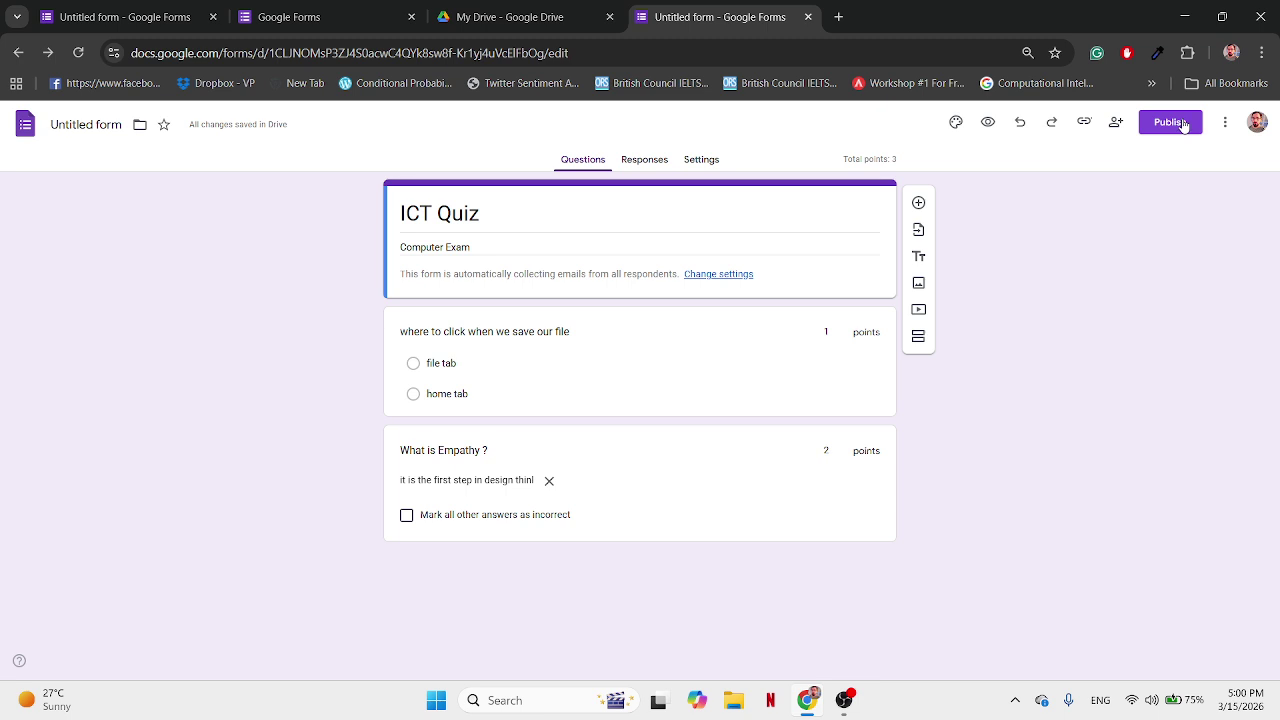
Step: Add two blank multiple-choice questions below the Empathy question
left_click(812, 463)
left_click(912, 448)
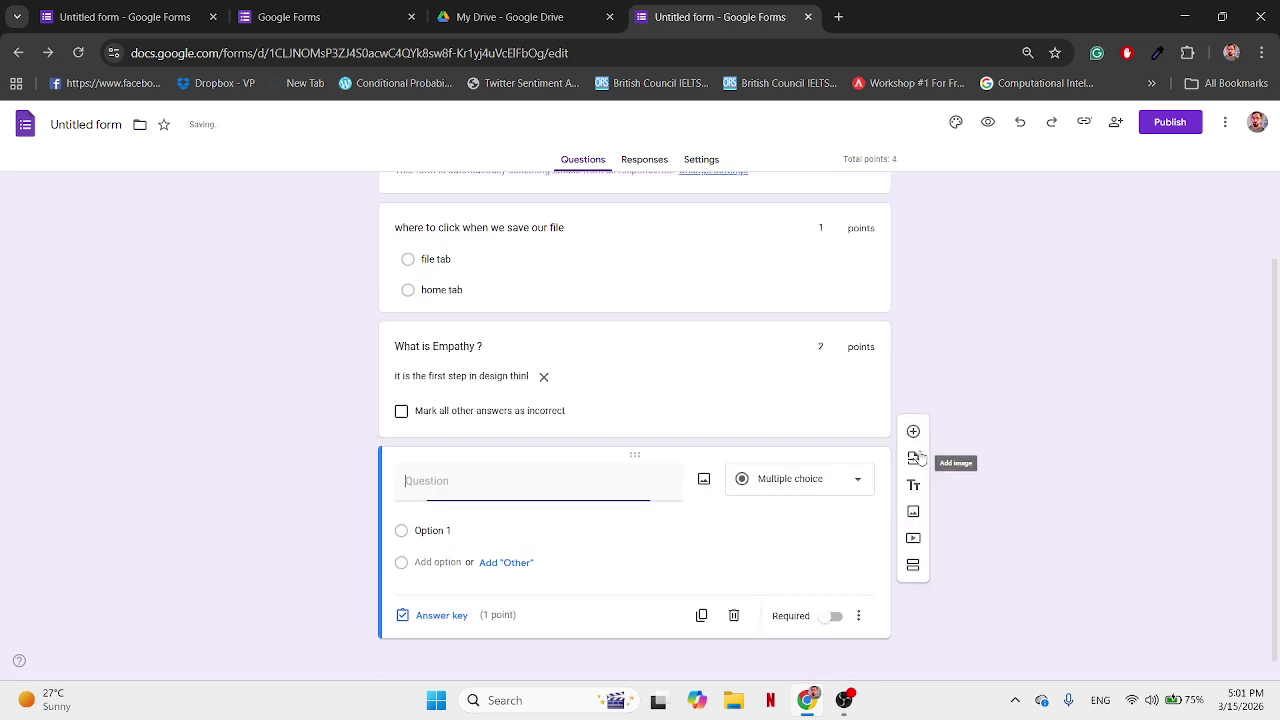
left_click(916, 471)
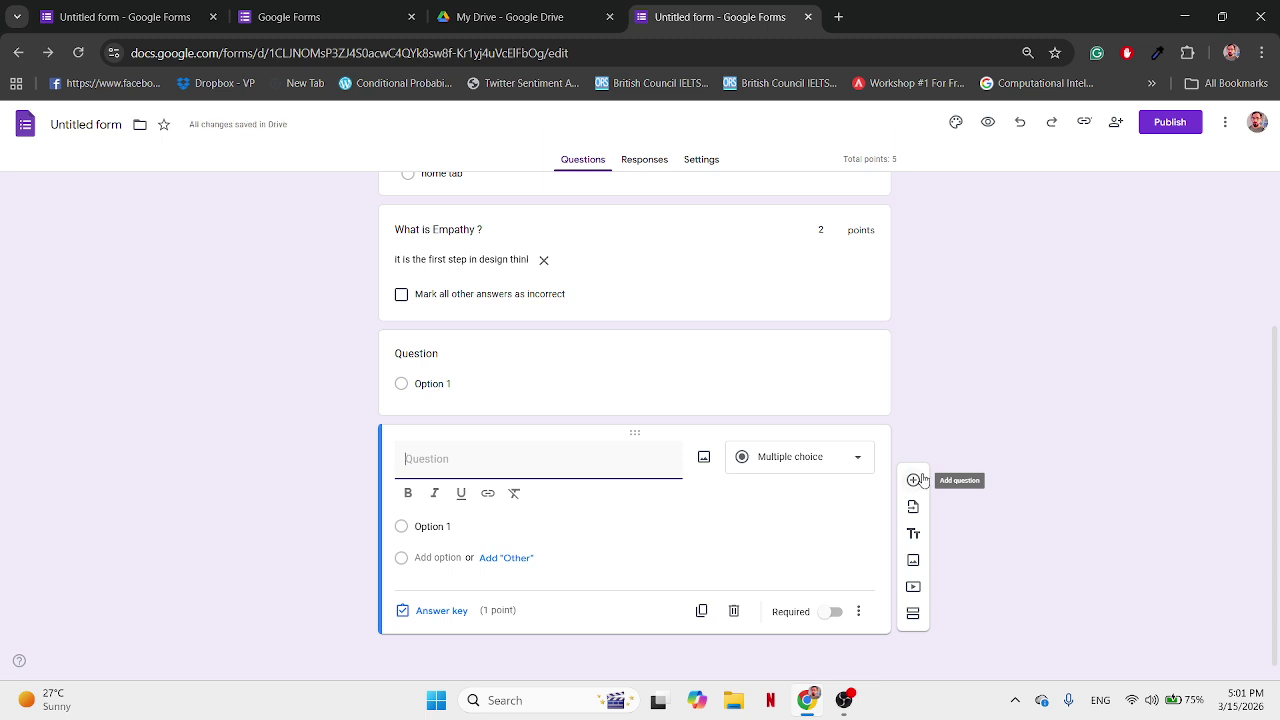
Step: Undo the addition of the two blank multiple-choice questions below the Empathy question
scroll(924, 475, "up", 2)
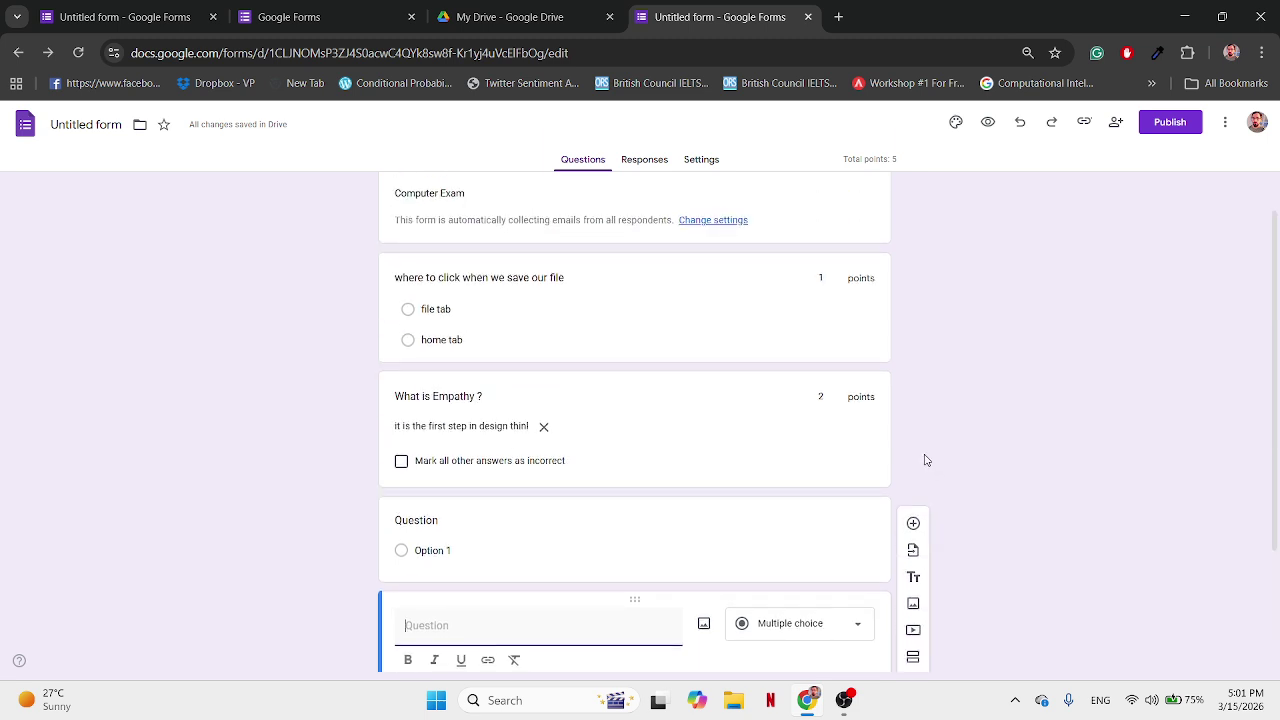
key("ctrl+z")
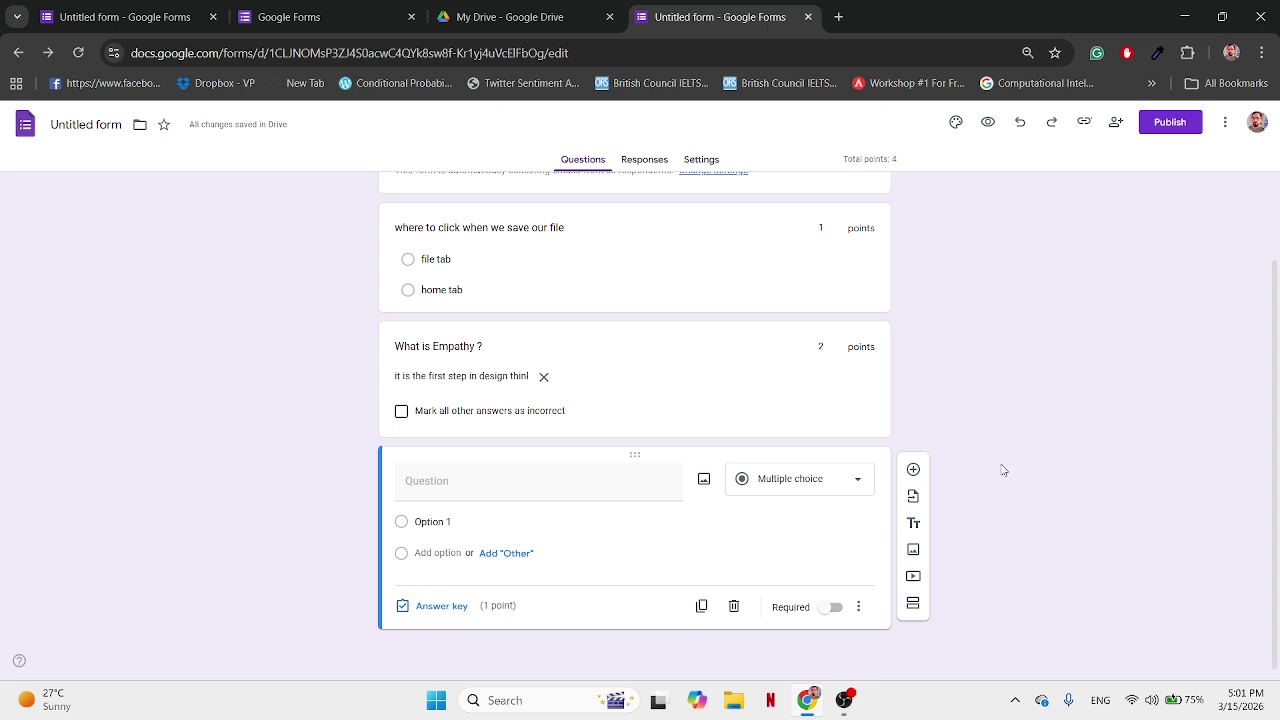
key("ctrl+z")
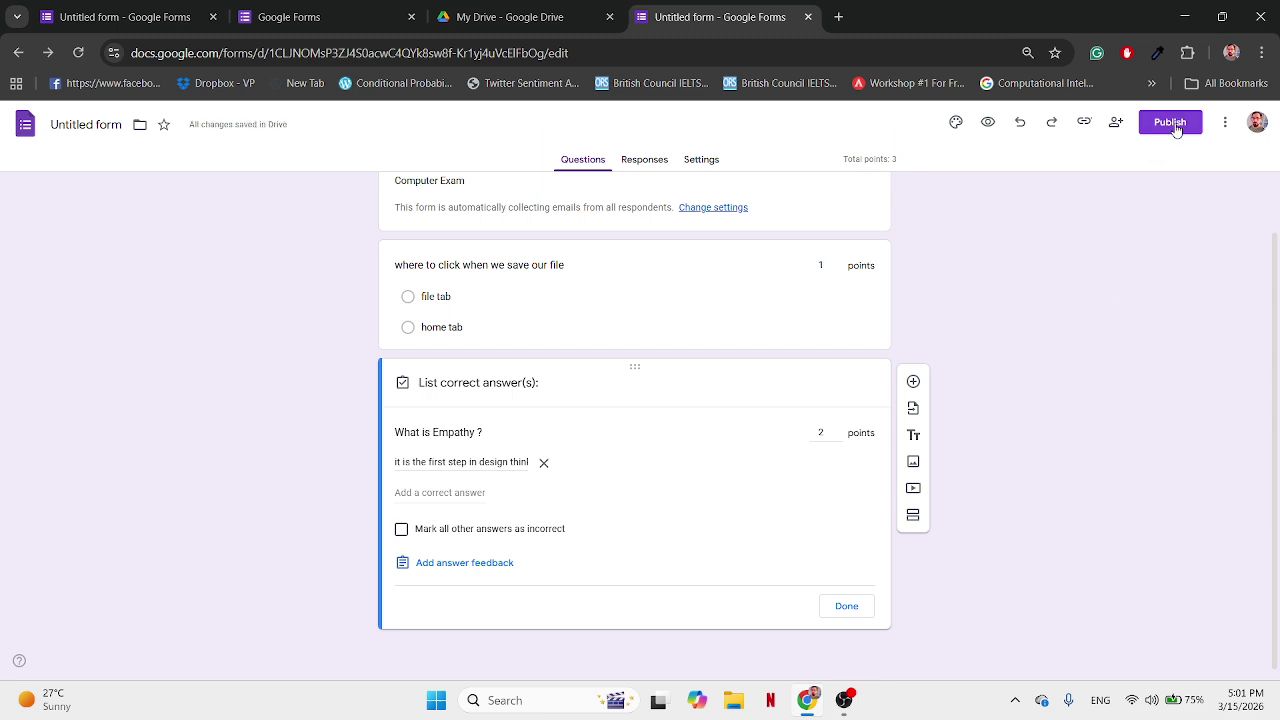
Step: Preview the quiz and fill in sample answers: "file tab" for the file-saving question and "fefrfrr" for the Empathy question
left_click(985, 124)
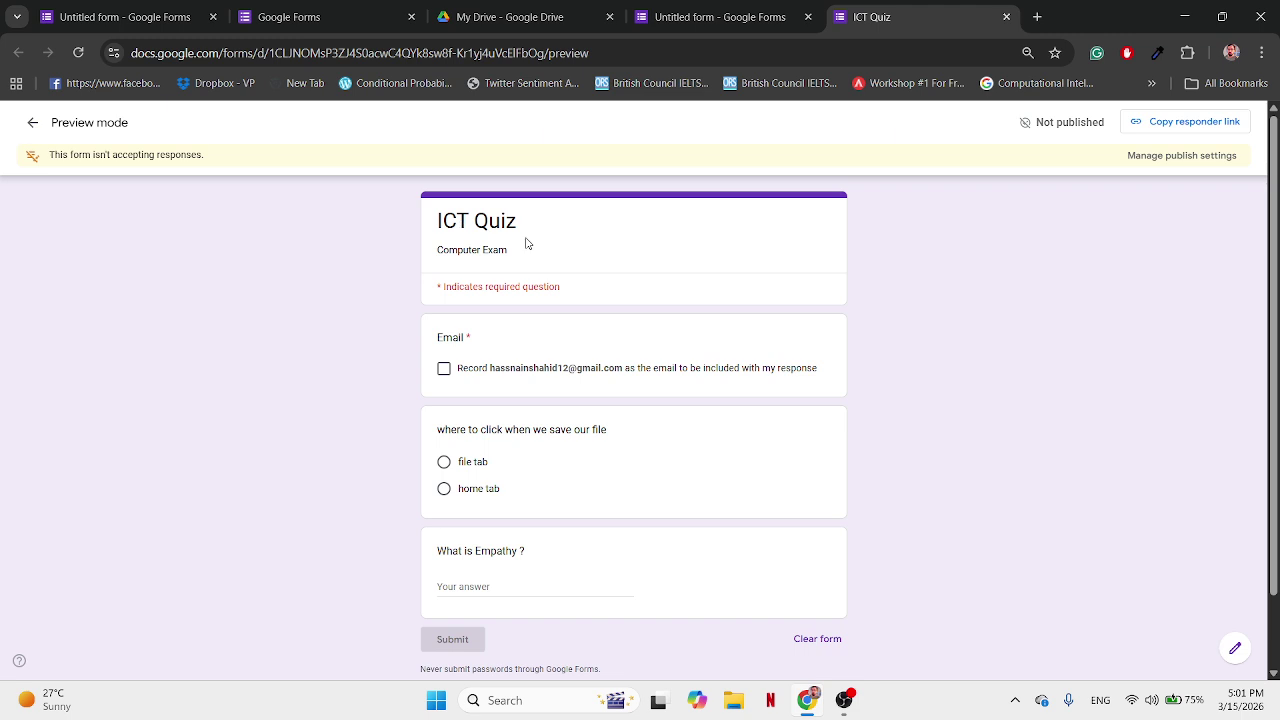
scroll(500, 328, "down", 2)
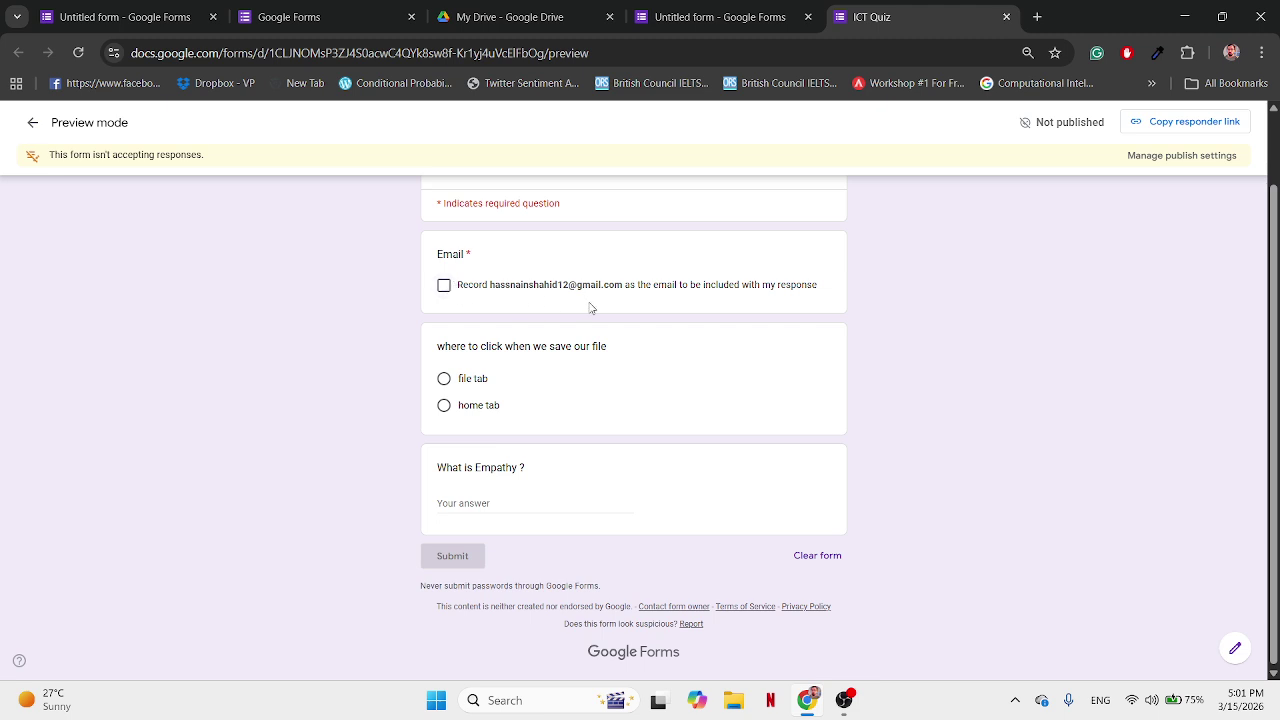
left_click(444, 379)
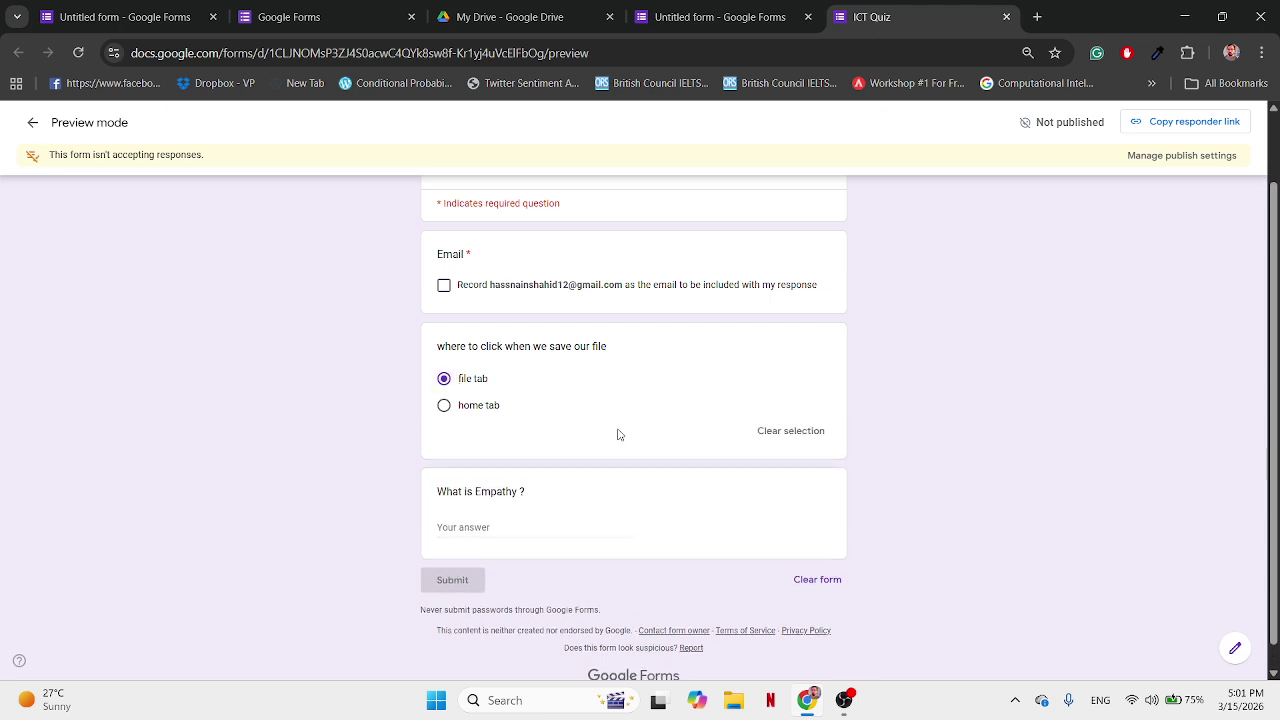
scroll(600, 451, "down", 1)
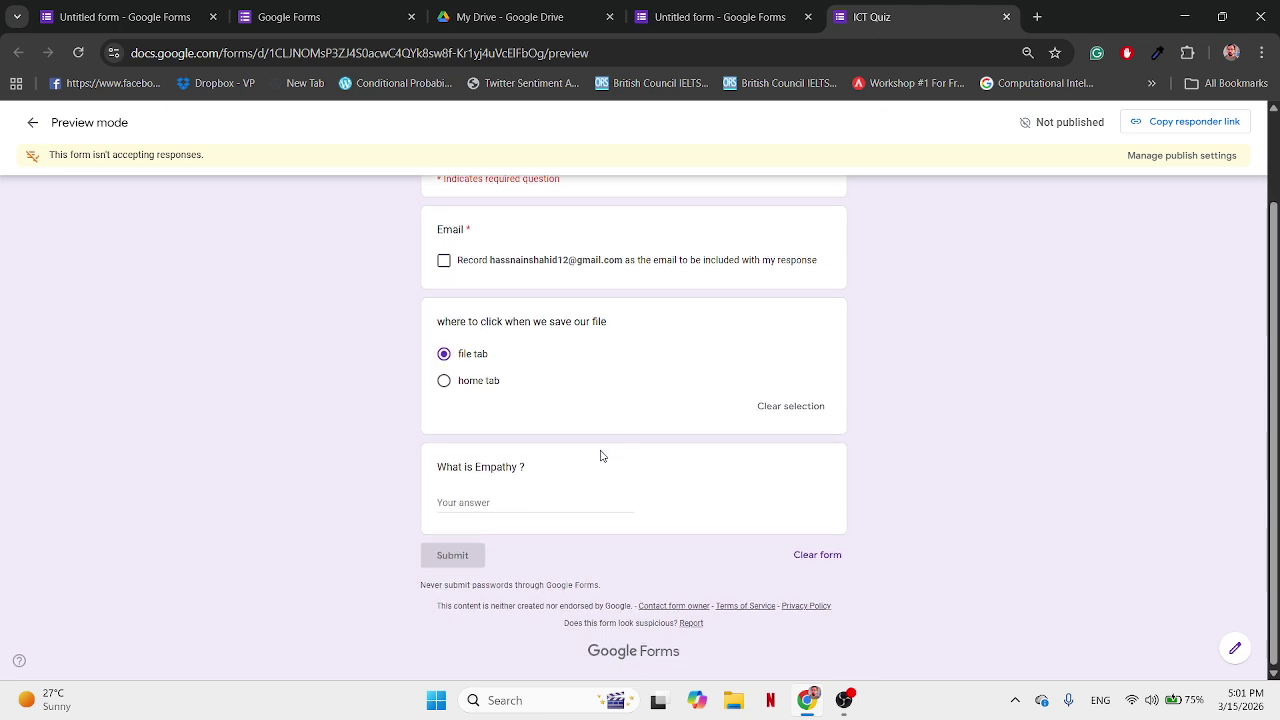
left_click(486, 503)
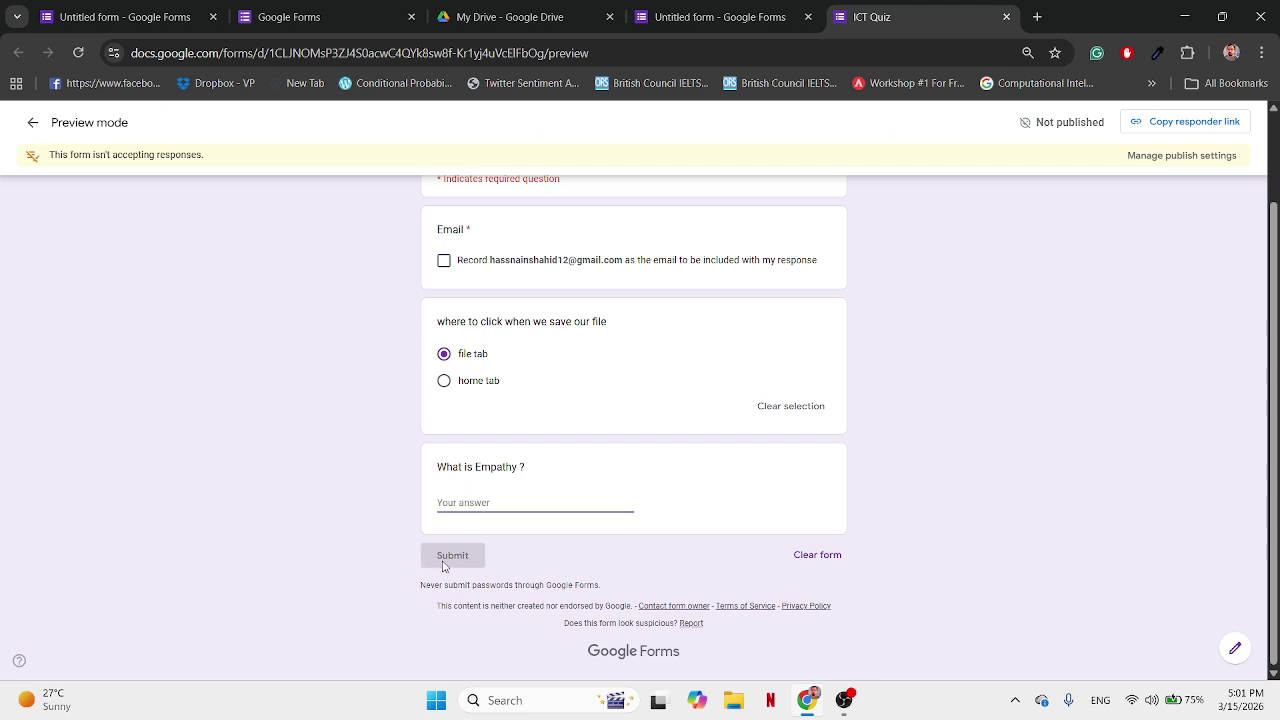
type("fefrfrf")
Step: Opt to record the email address with the preview response, check the answers, and clear the whole form
scroll(640, 425, "up", 2)
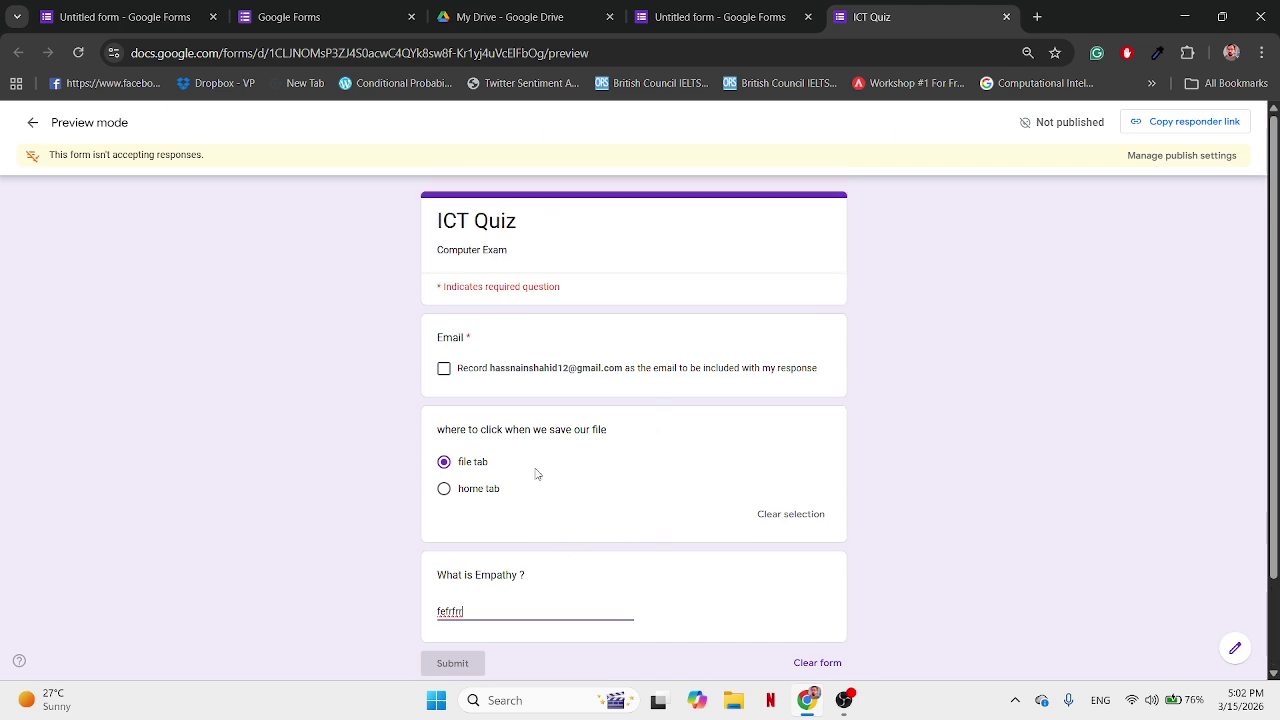
left_click(444, 368)
scroll(490, 480, "down", 2)
left_click(489, 505)
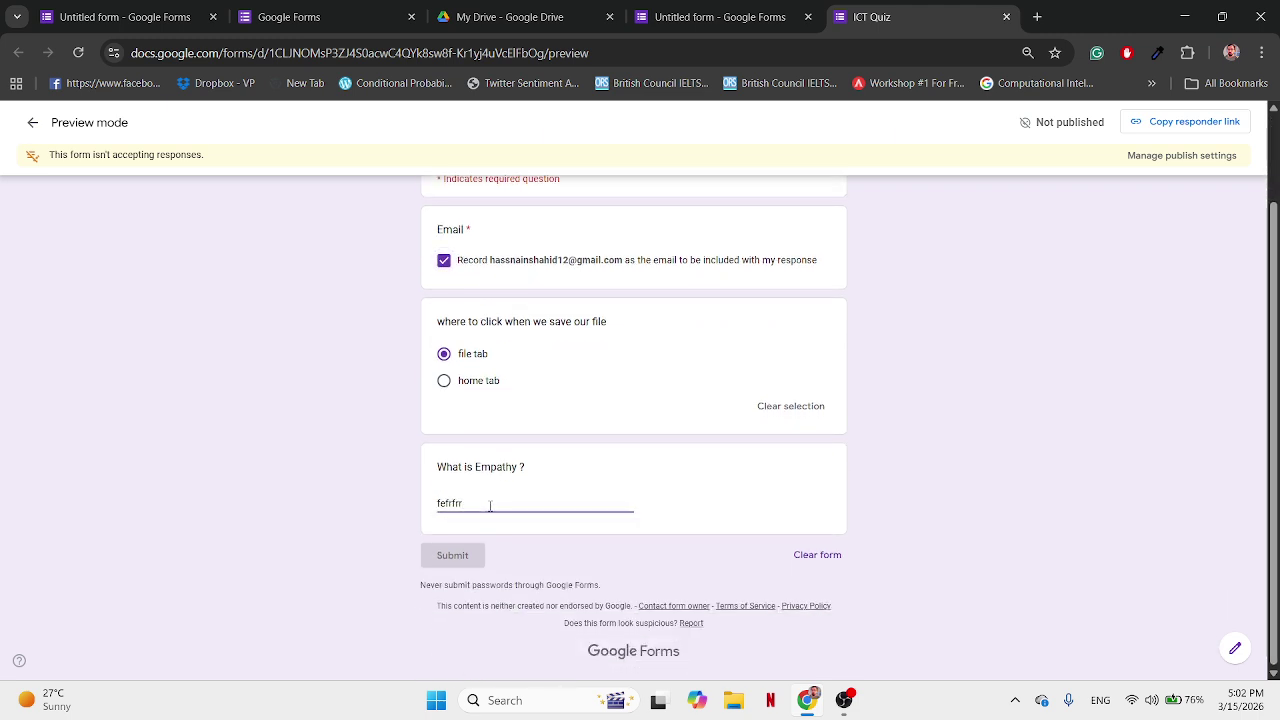
scroll(561, 425, "up", 2)
scroll(563, 423, "down", 2)
left_click(801, 556)
left_click(719, 430)
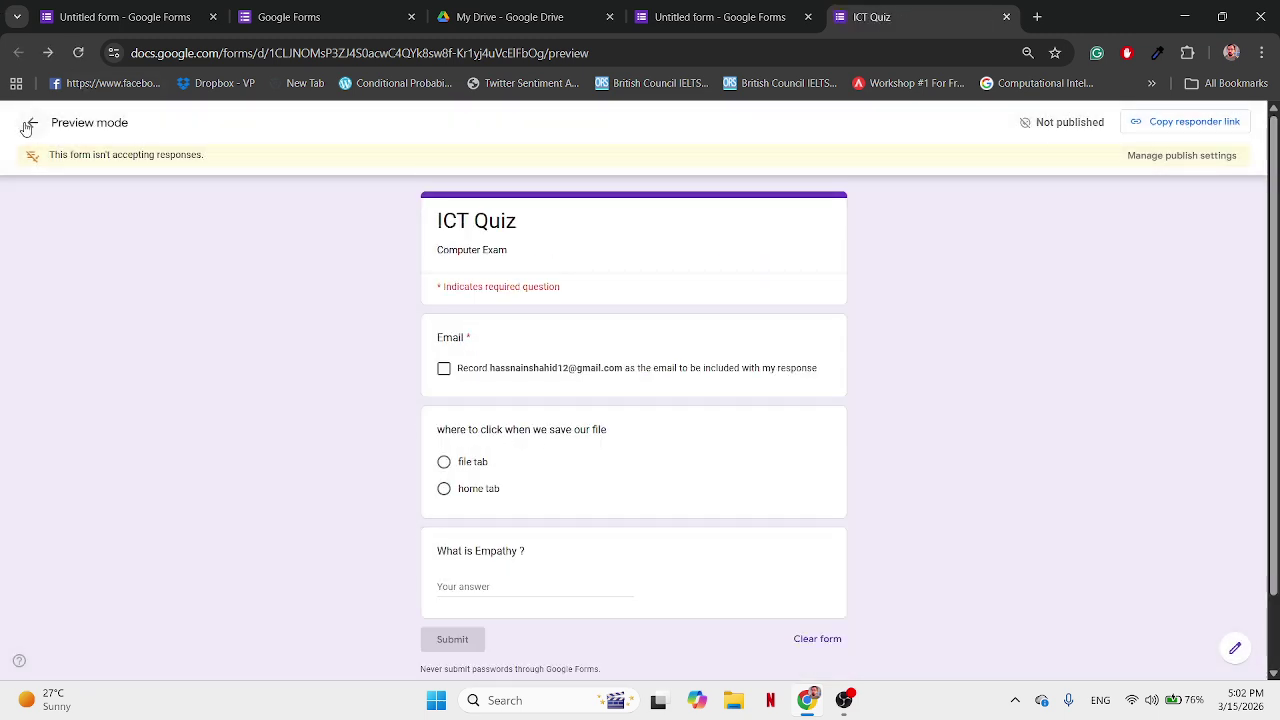
Step: Return to the form editor, publish the quiz for anyone with the link, and copy its responder link
left_click(32, 122)
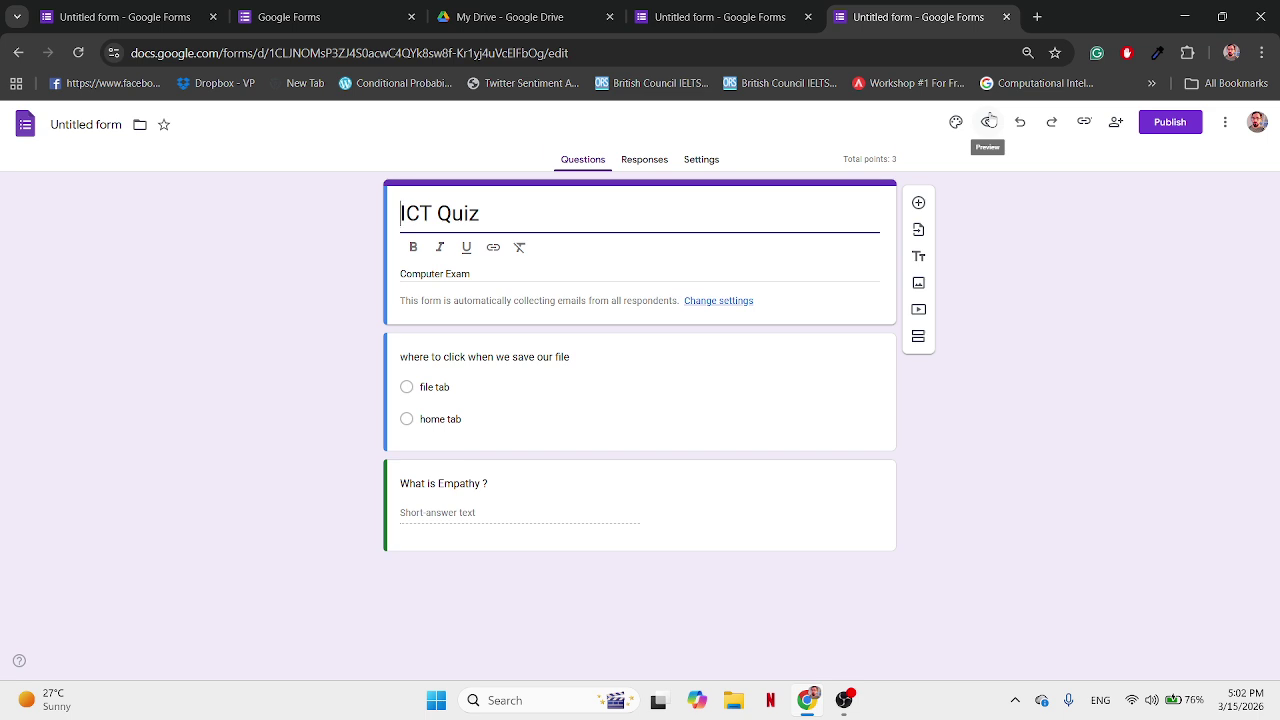
left_click(1149, 125)
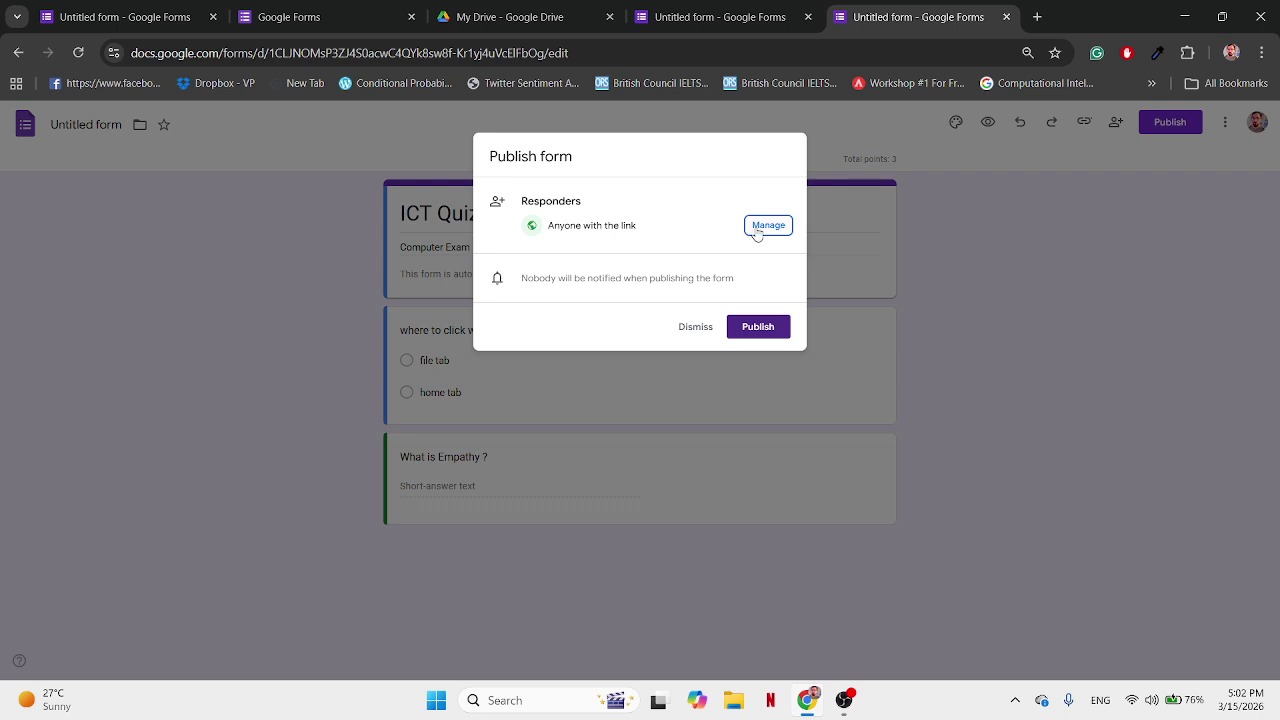
left_click(758, 328)
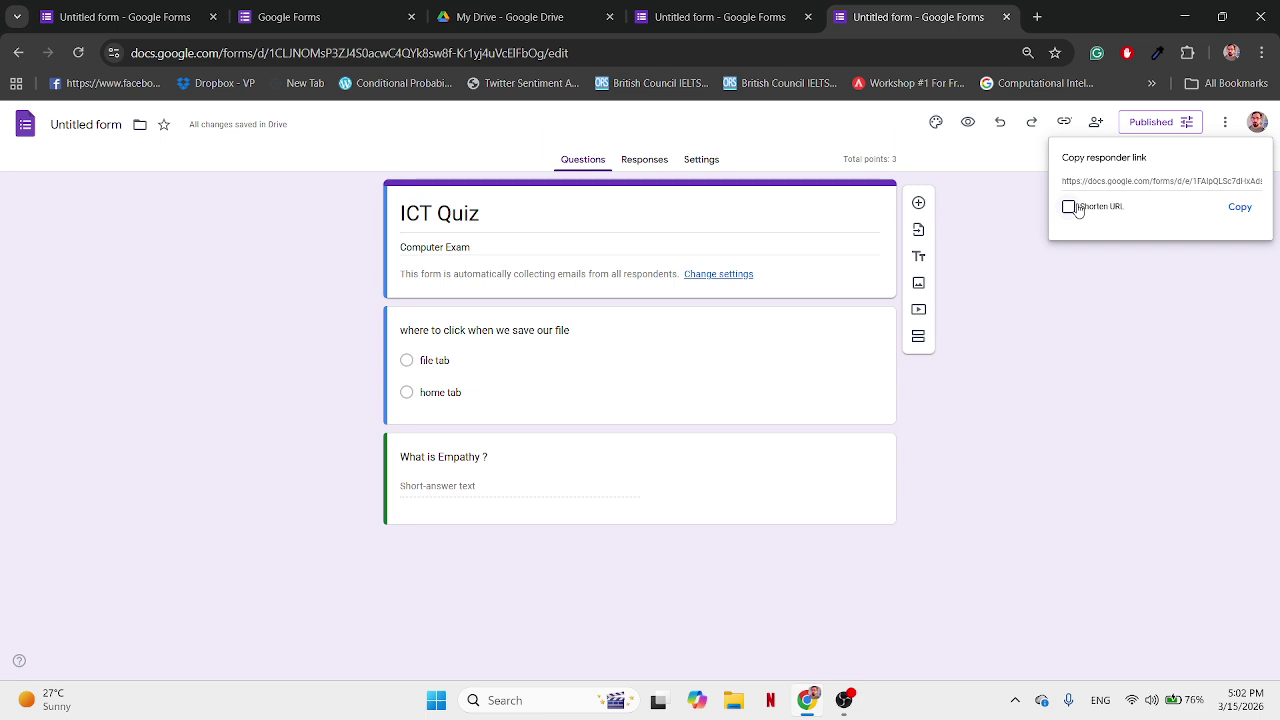
left_click(1240, 210)
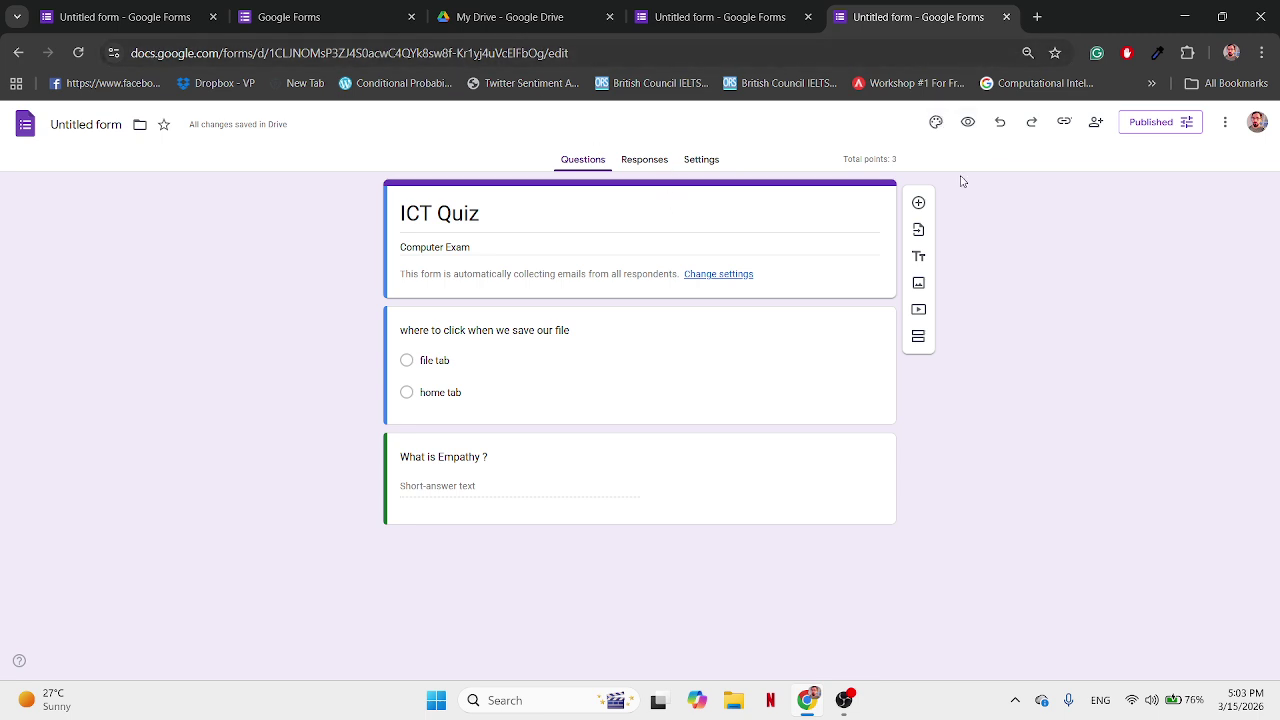
Step: Preview the published quiz as respondents see it, and return to the editor
left_click(968, 123)
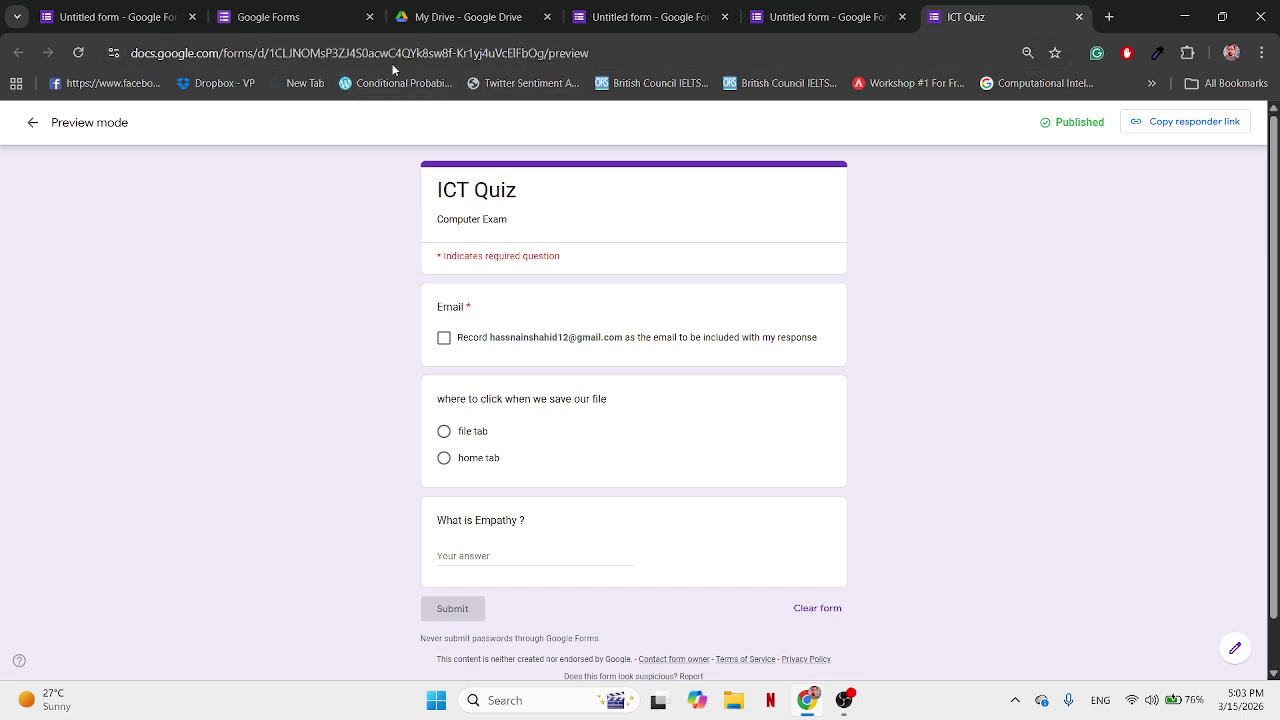
scroll(486, 385, "down", 1)
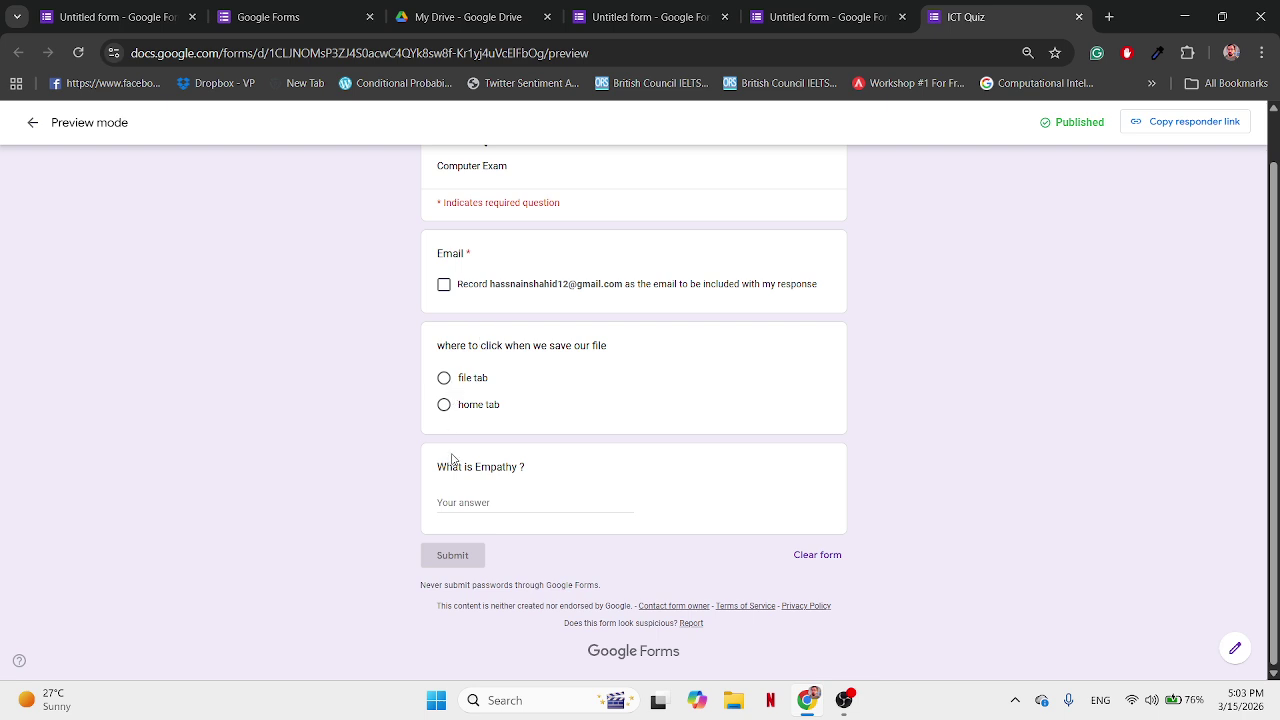
left_click(35, 124)
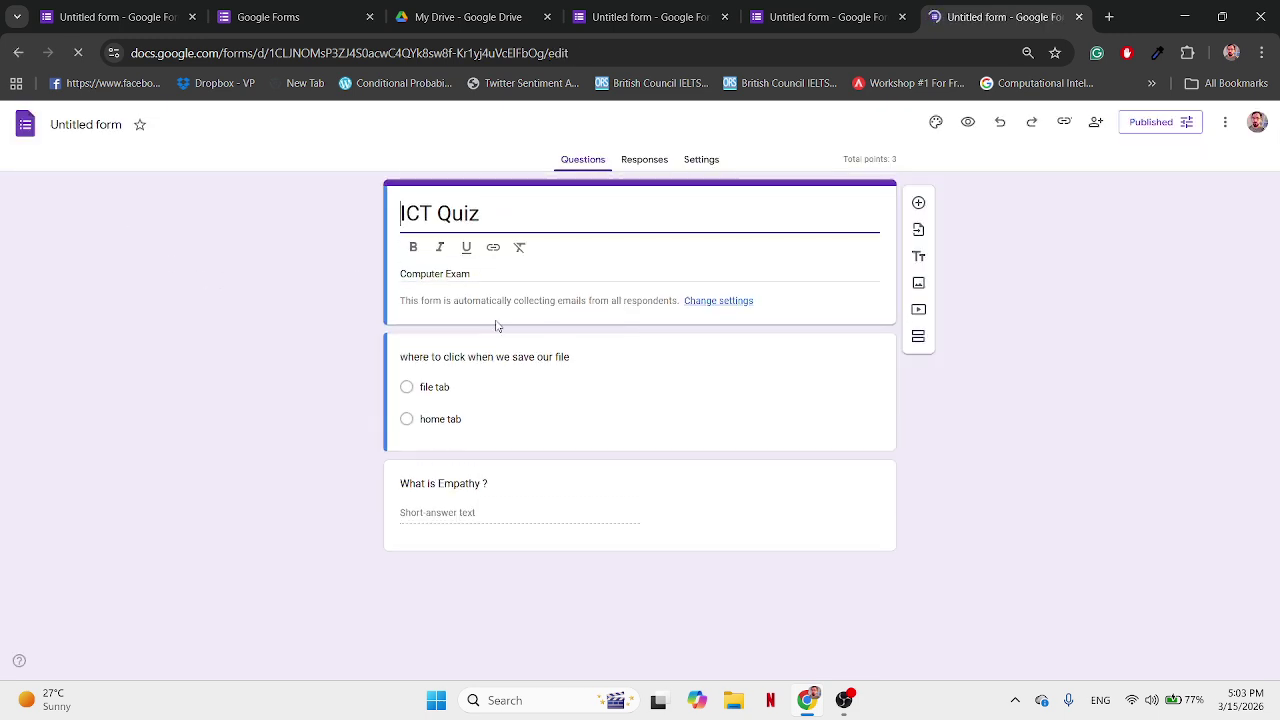
Step: View the quiz's responses and the destination options for linking them to a spreadsheet, without creating one
left_click(645, 162)
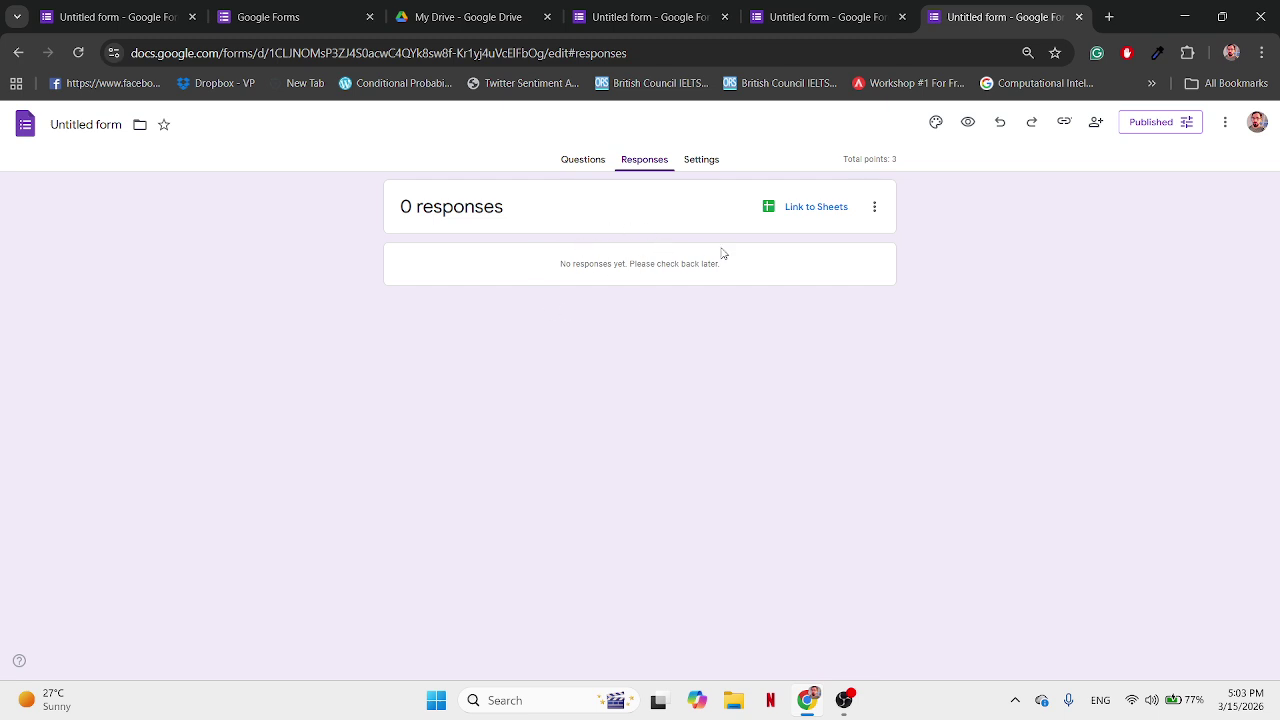
left_click(810, 214)
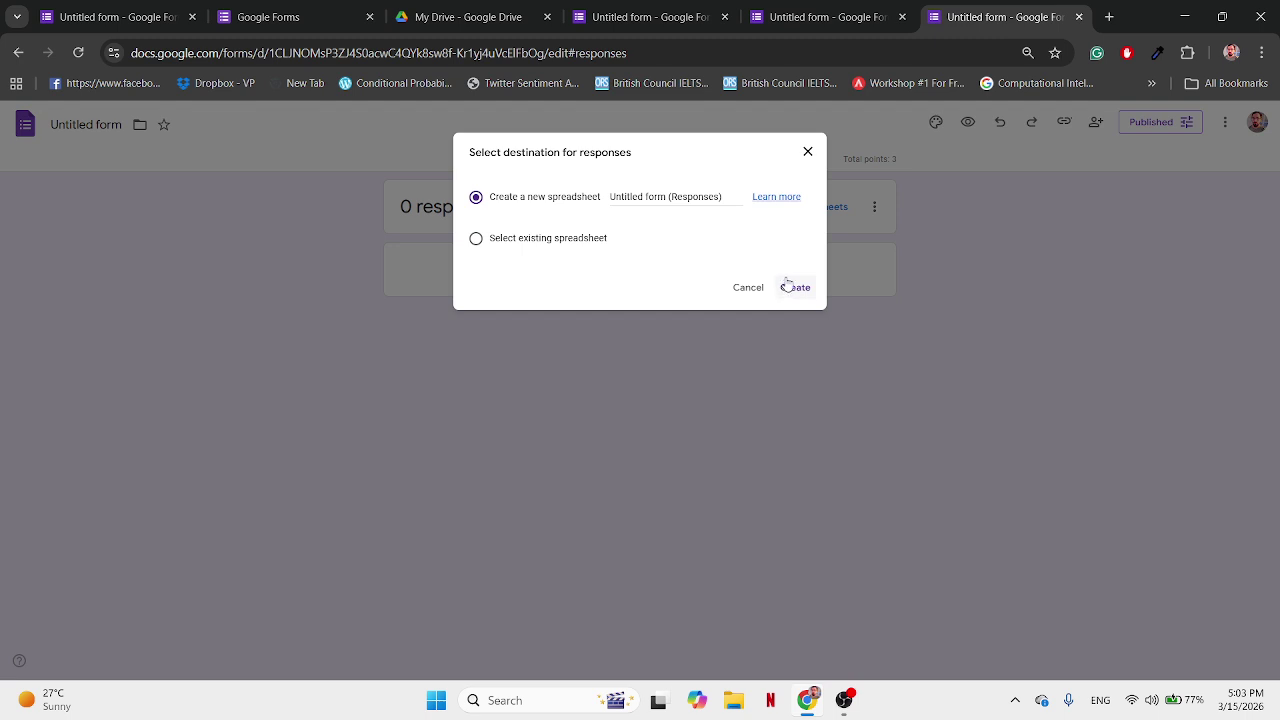
left_click(810, 153)
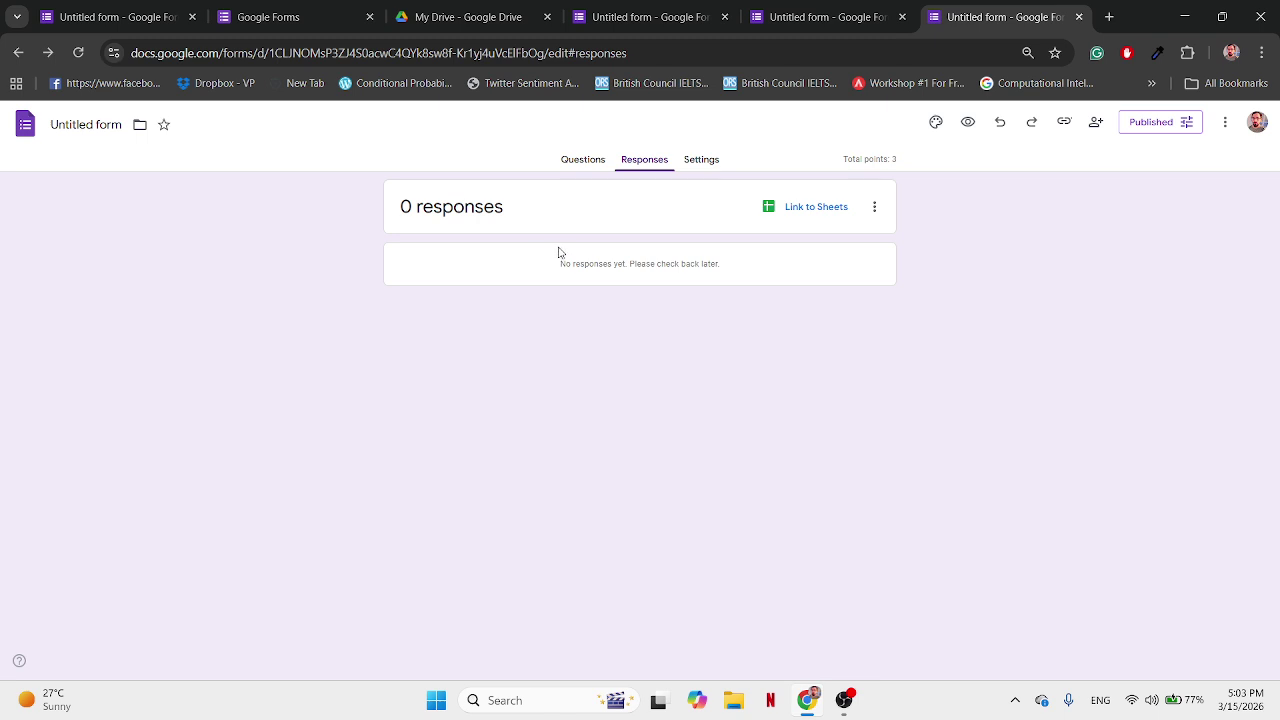
Step: Go back to the quiz questions and check the Drive folders the form can be moved to, without moving it
left_click(581, 171)
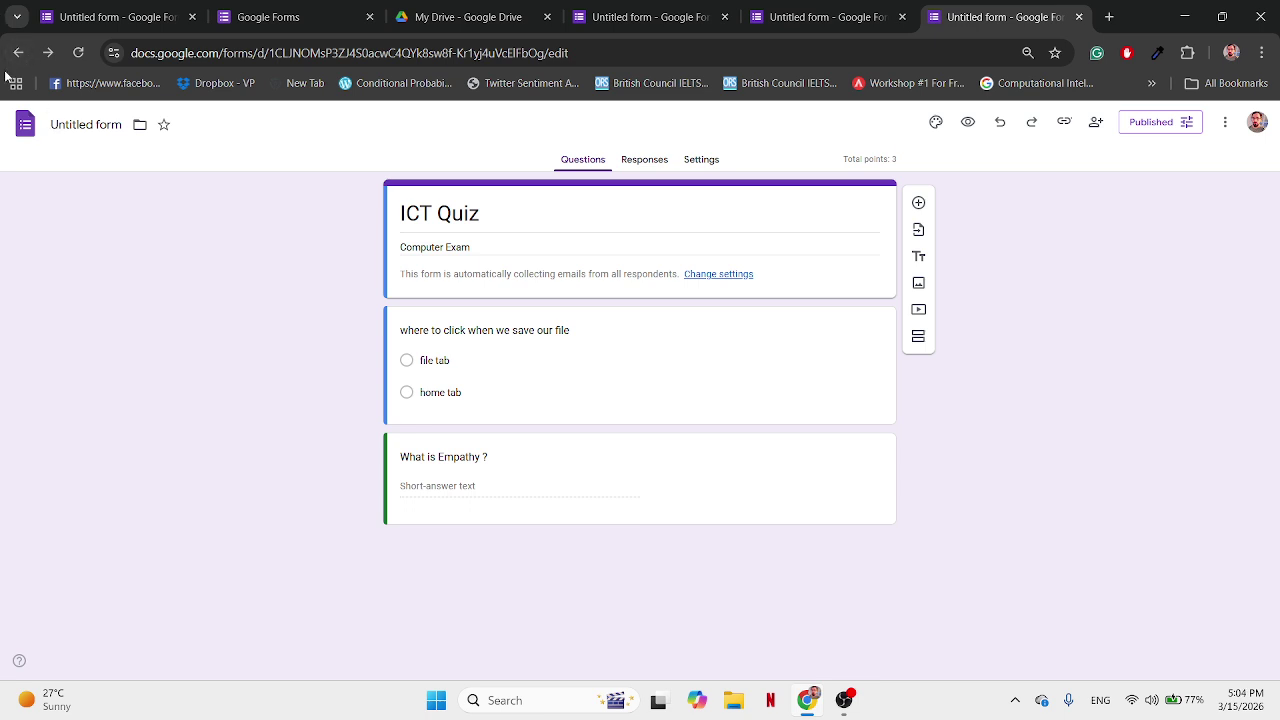
left_click(141, 125)
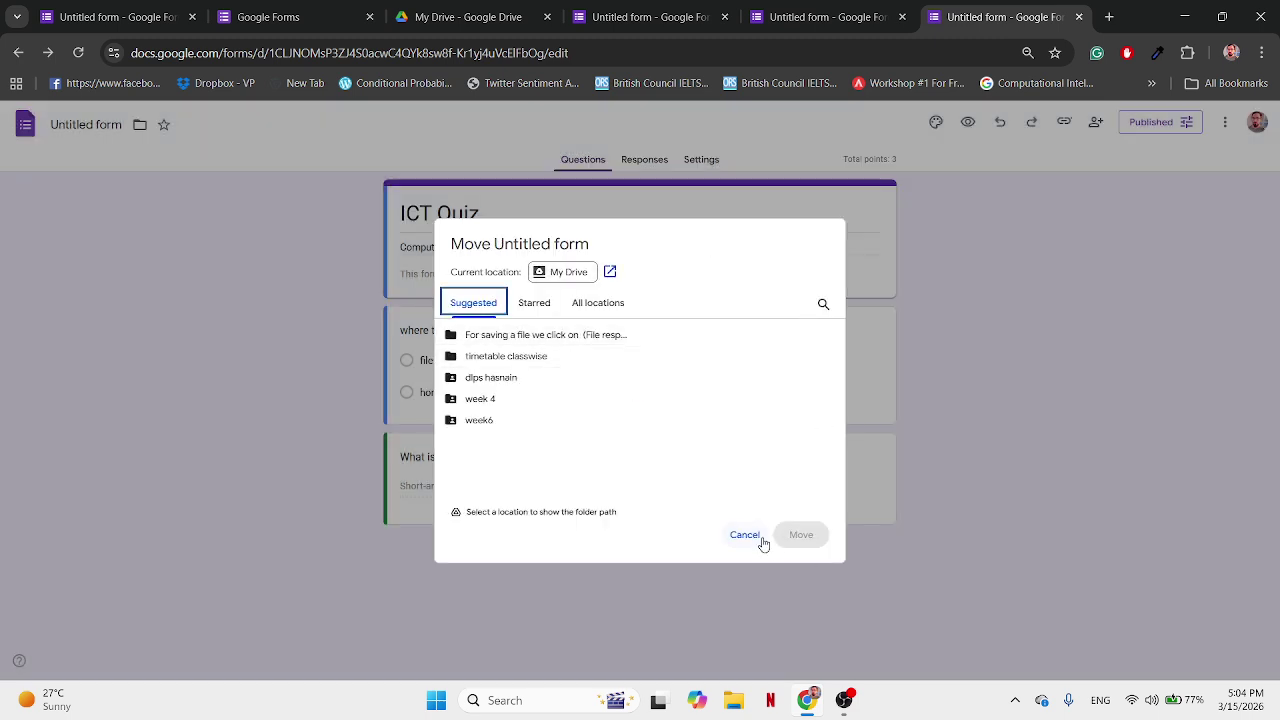
left_click(758, 536)
Step: Open the older "Ict quiz" form from the recent forms list and show its individual responses
left_click(20, 53)
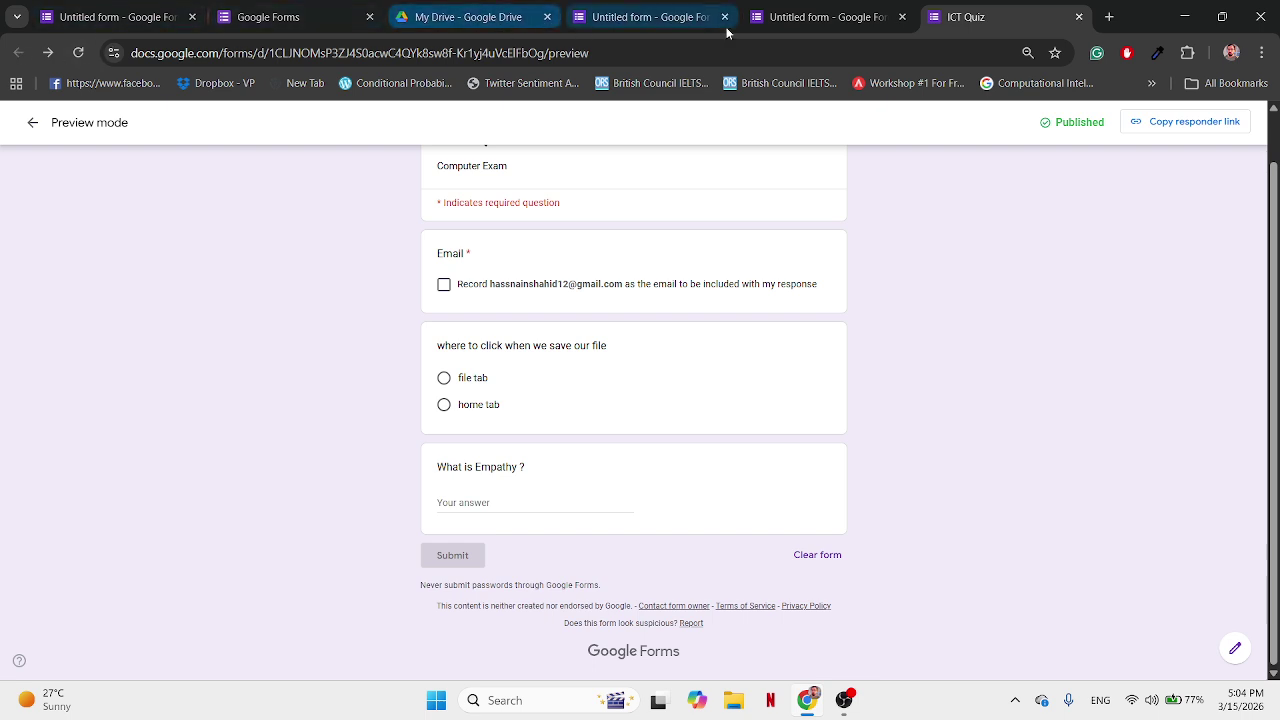
left_click(825, 17)
left_click(650, 17)
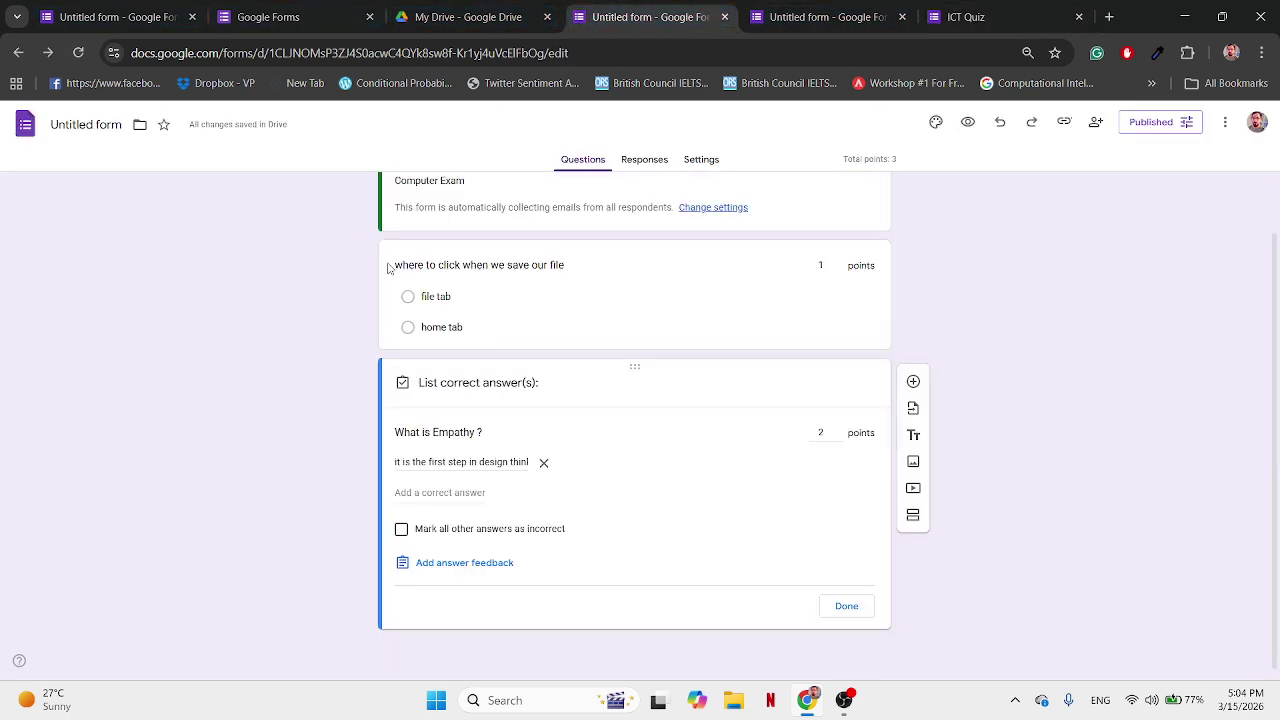
left_click(470, 12)
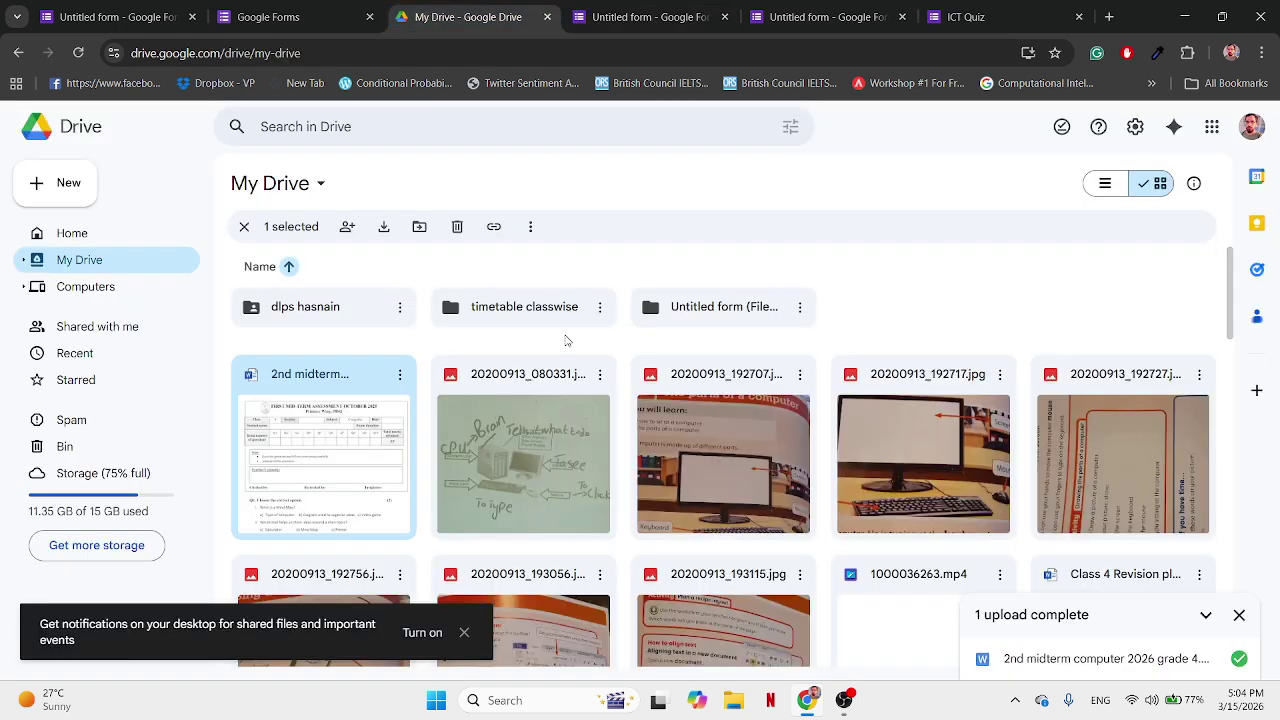
left_click(255, 17)
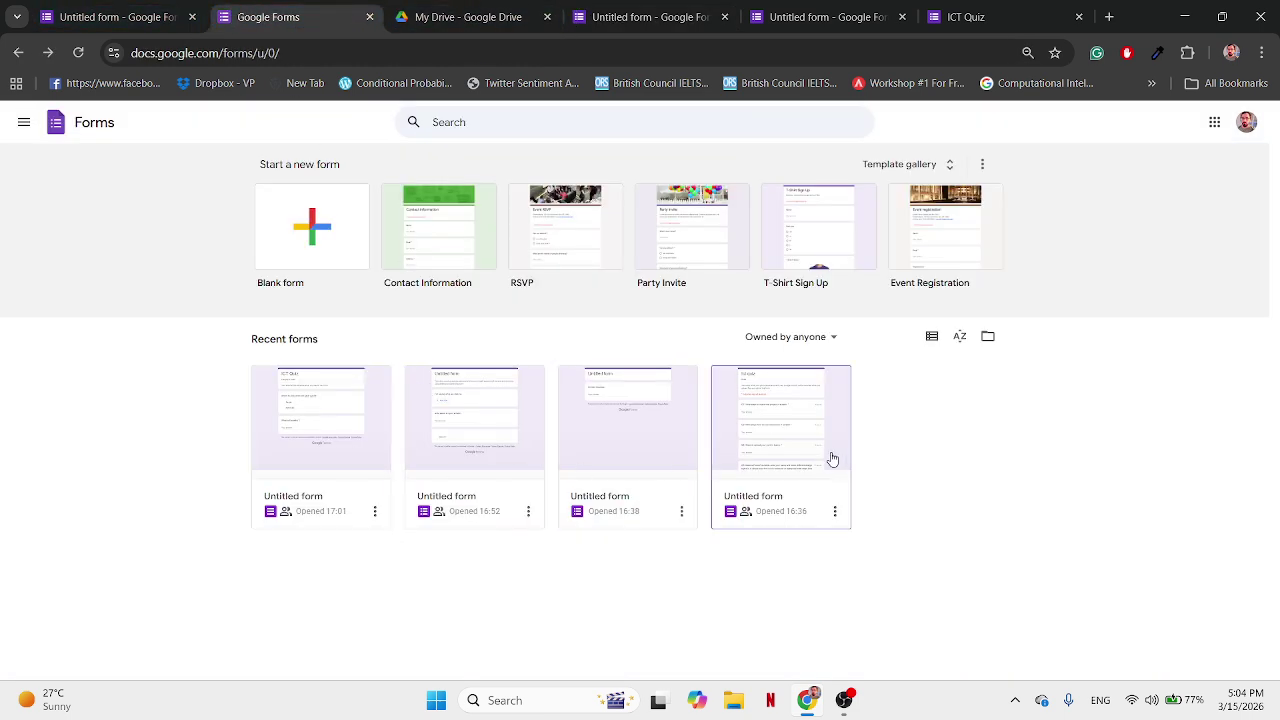
left_click(797, 442)
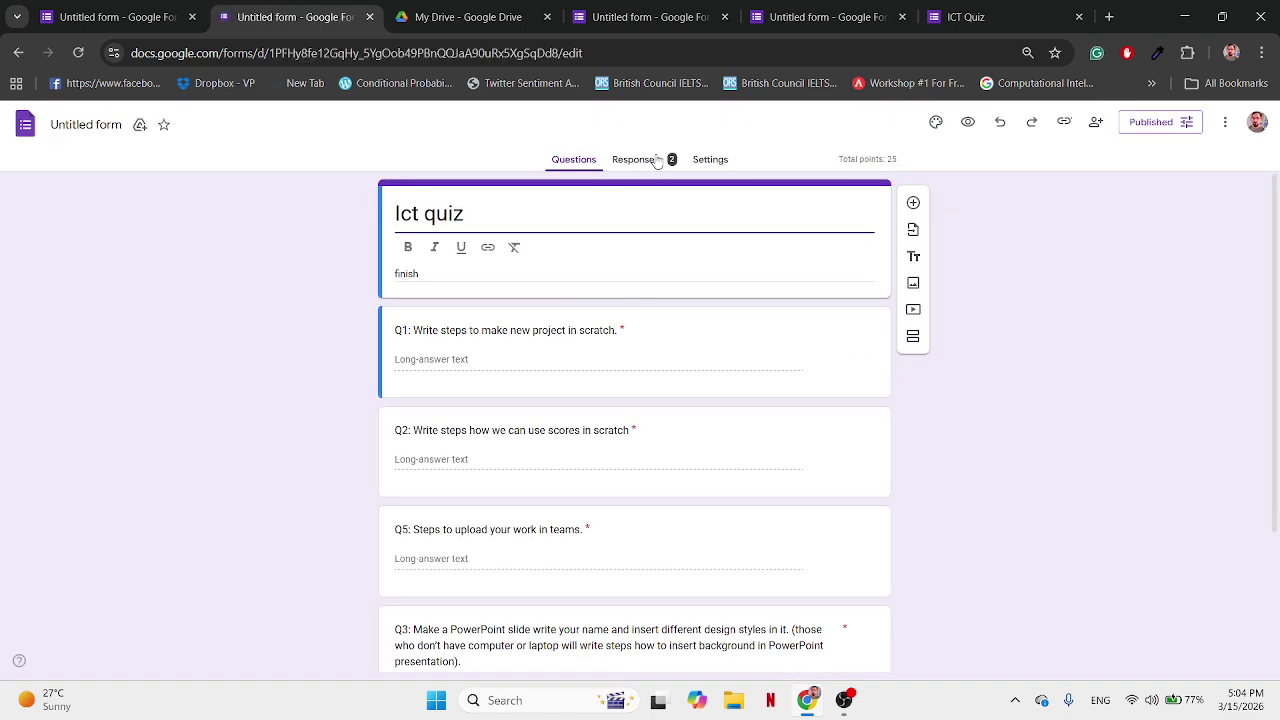
left_click(644, 159)
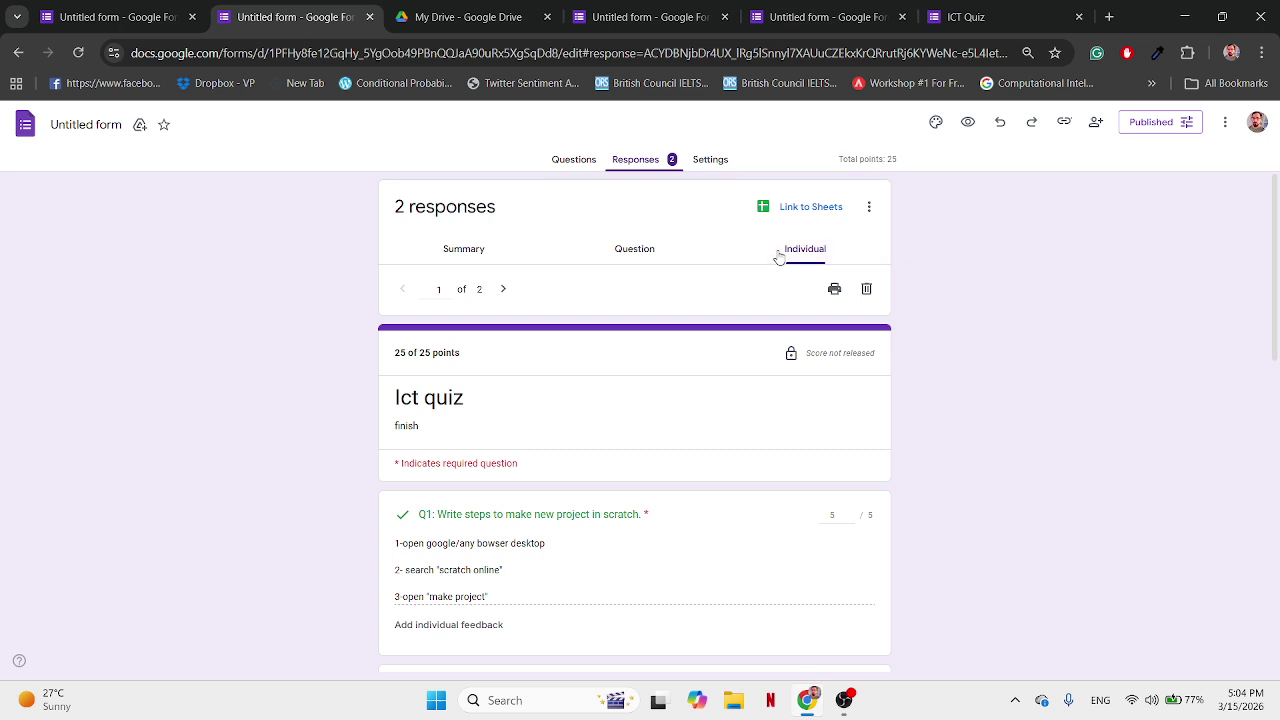
Step: Review the answers, uploaded file and points awarded for each question in the first individual response of "Ict quiz"
scroll(568, 436, "down", 2)
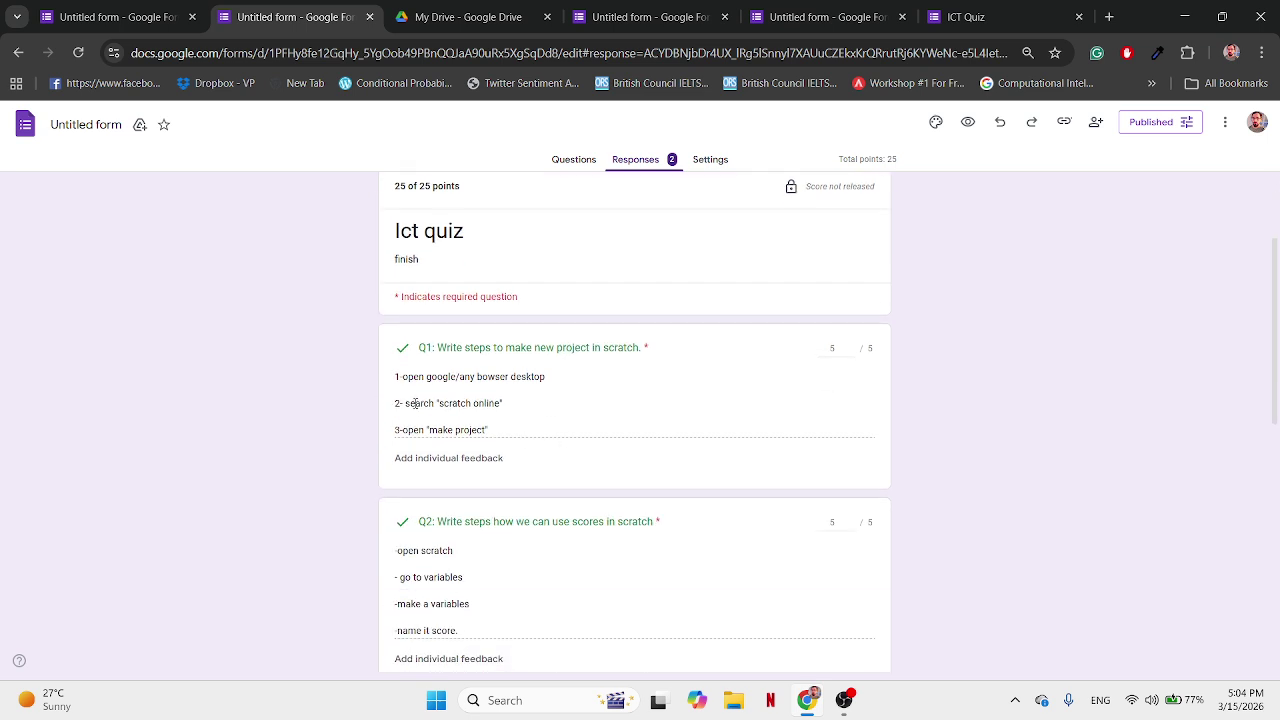
scroll(479, 330, "up", 1)
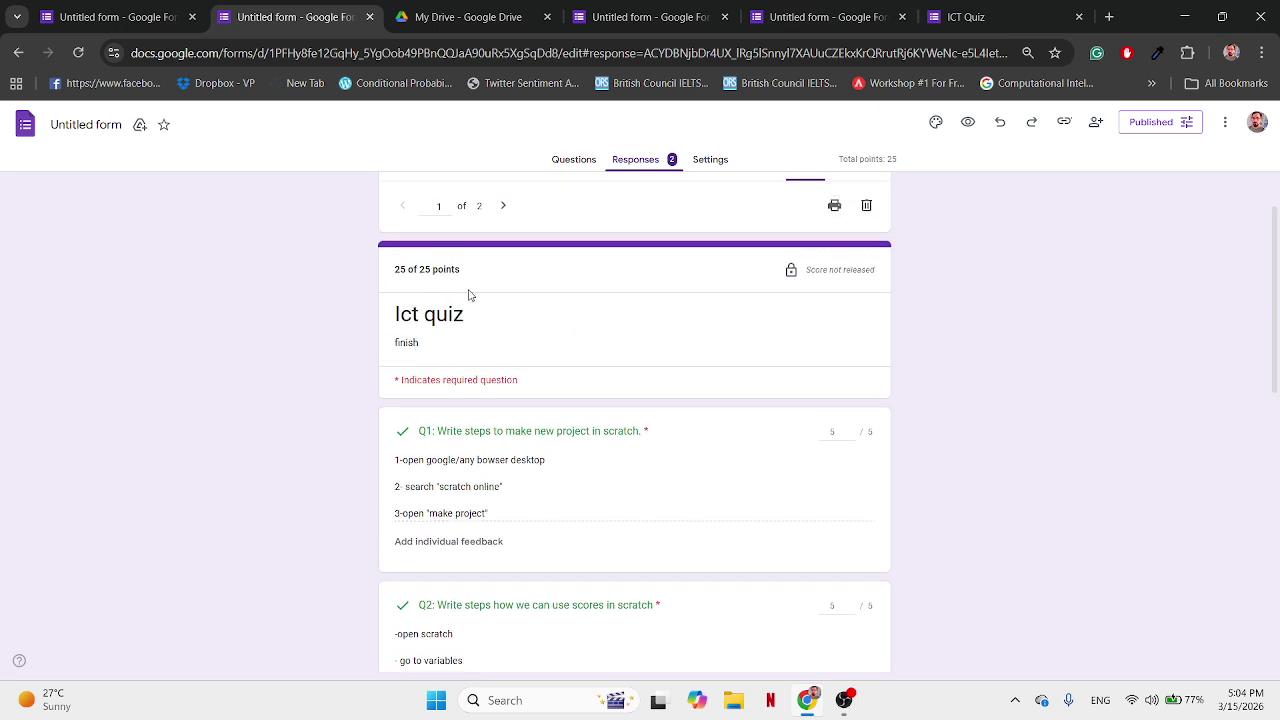
scroll(447, 301, "down", 8)
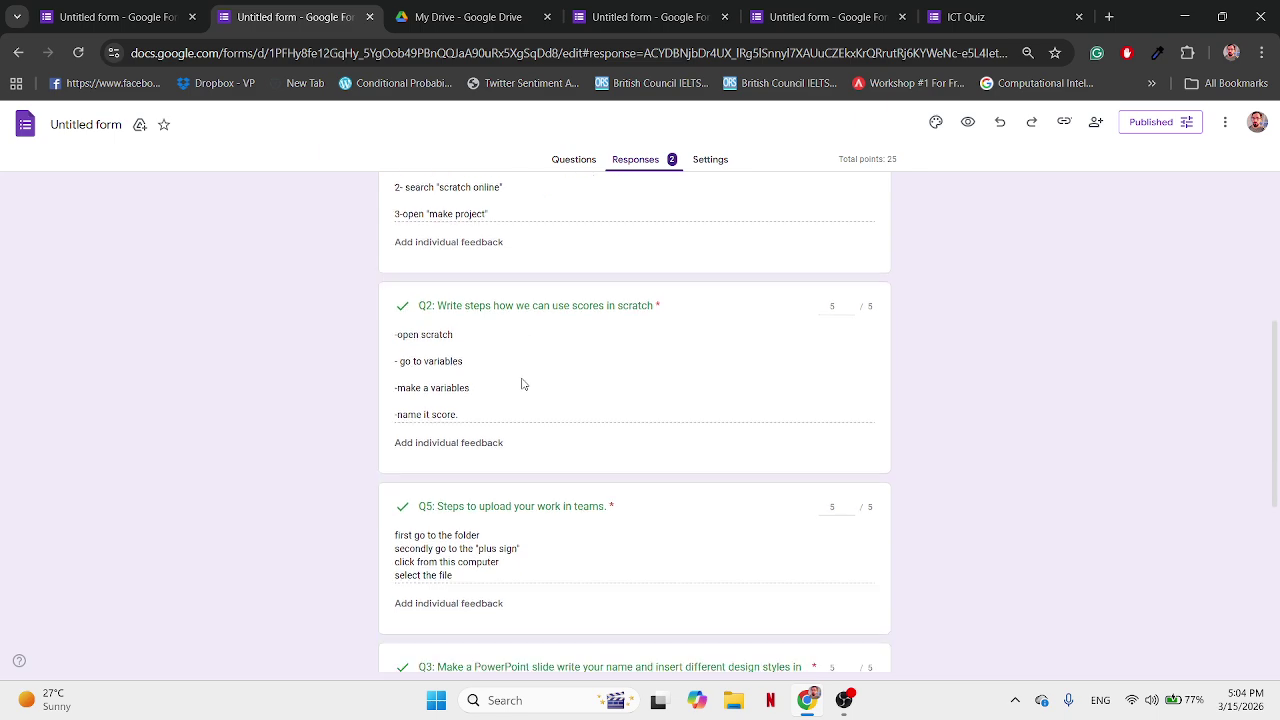
scroll(498, 410, "down", 1)
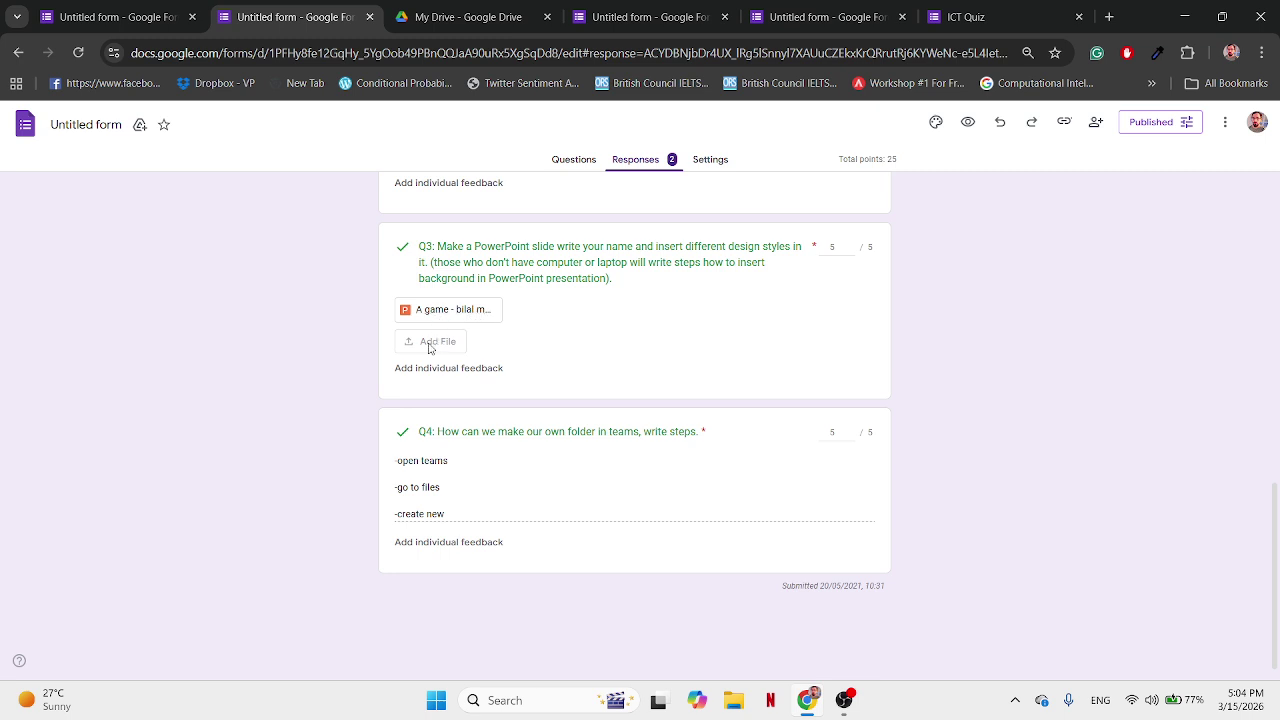
scroll(513, 433, "up", 2)
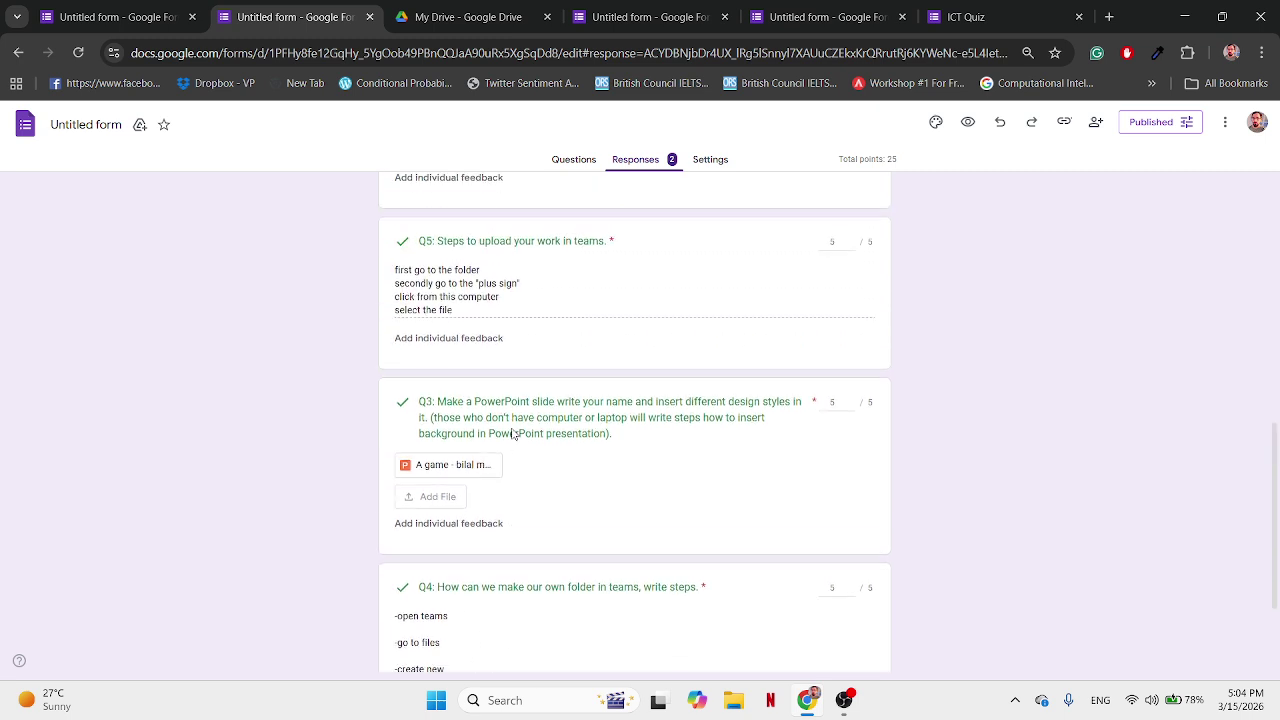
scroll(513, 433, "up", 6)
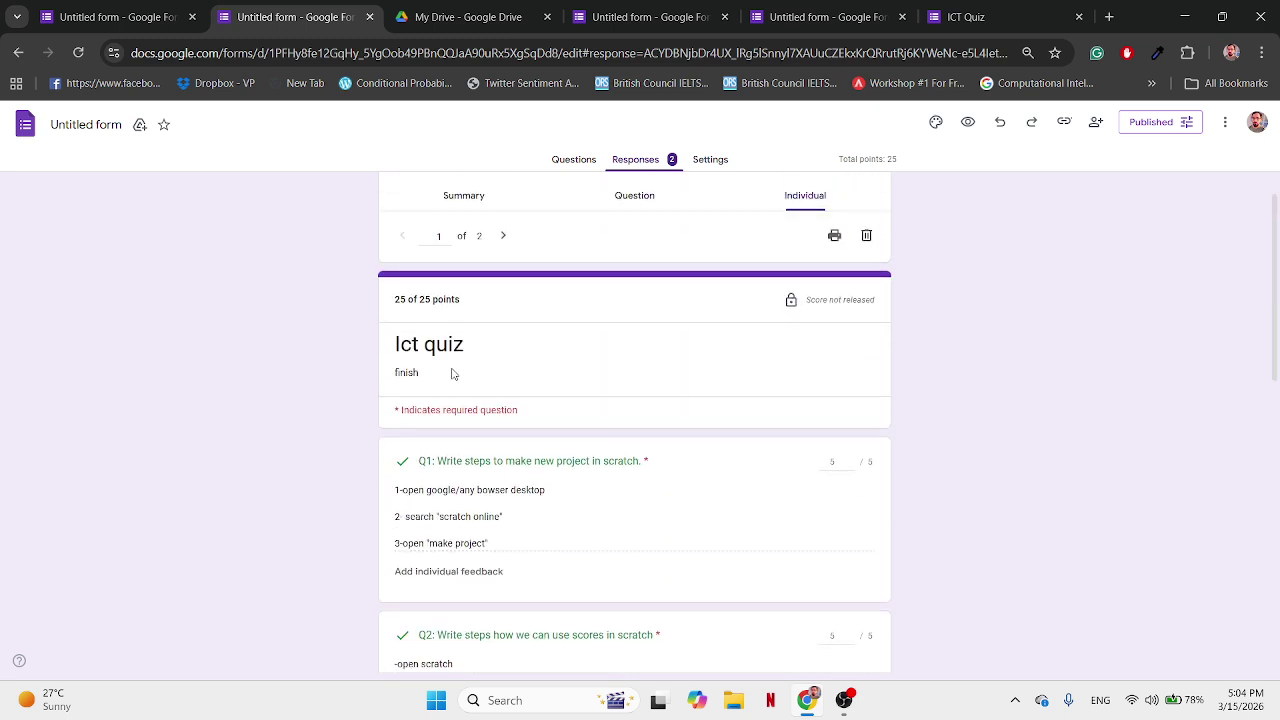
Step: Show the second individual response of "Ict quiz" and review its answers, uploaded file and the points awarded per question
scroll(480, 309, "up", 2)
left_click(505, 289)
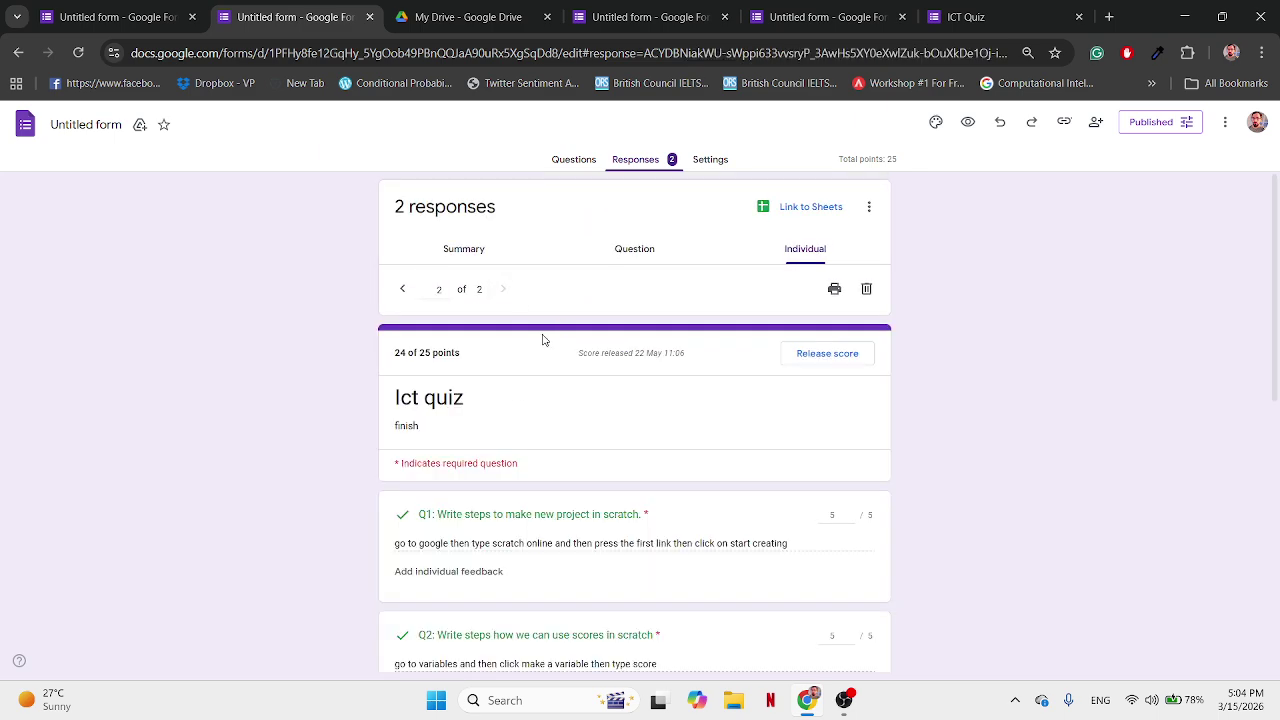
scroll(520, 390, "down", 1)
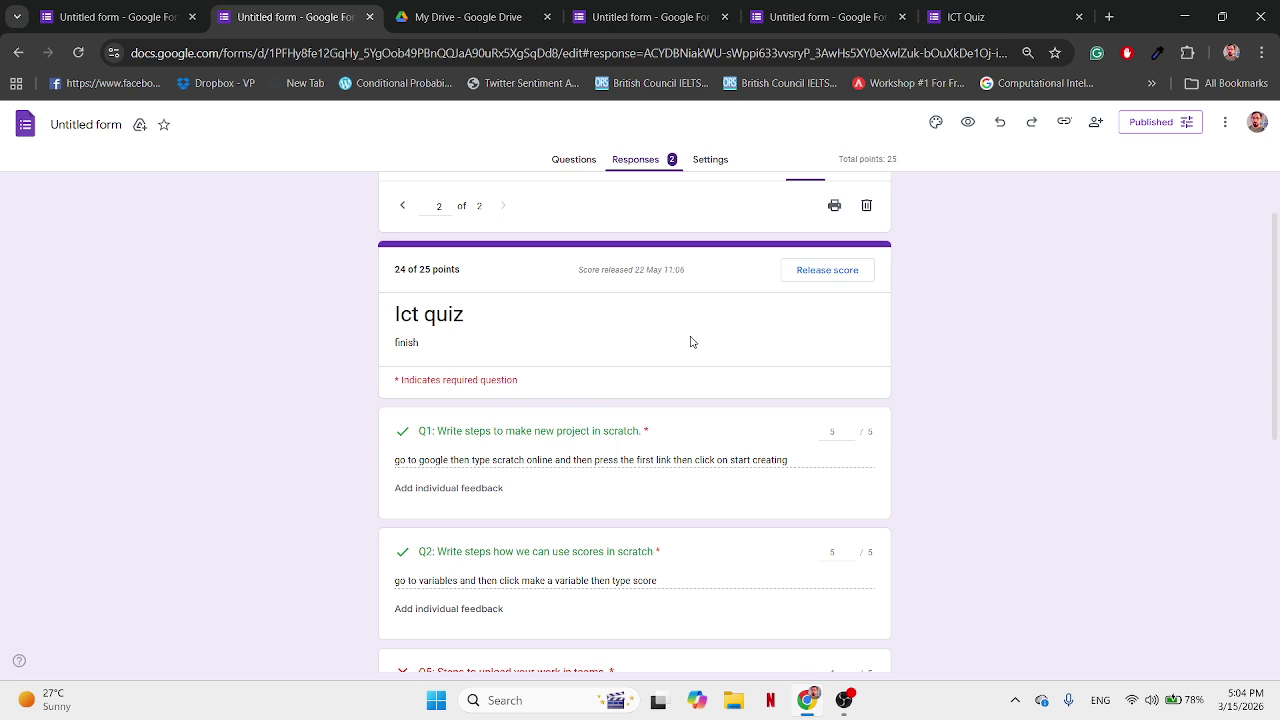
scroll(669, 317, "down", 4)
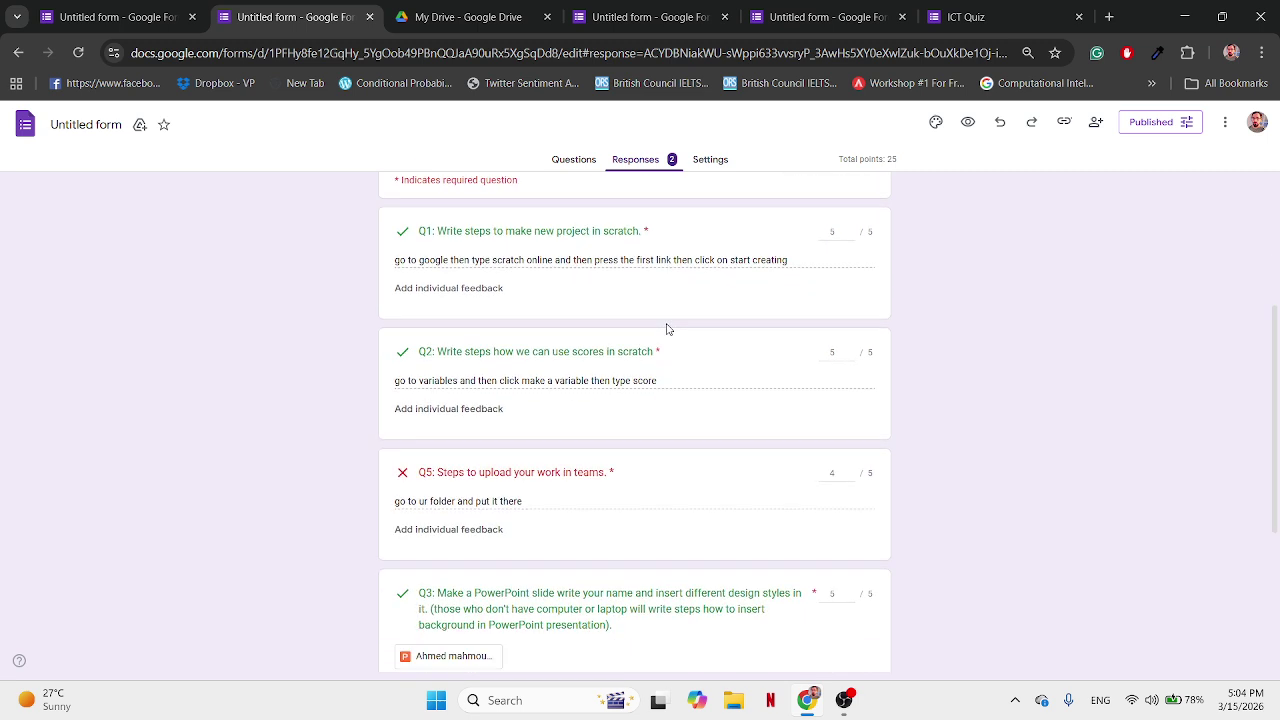
scroll(668, 332, "down", 1)
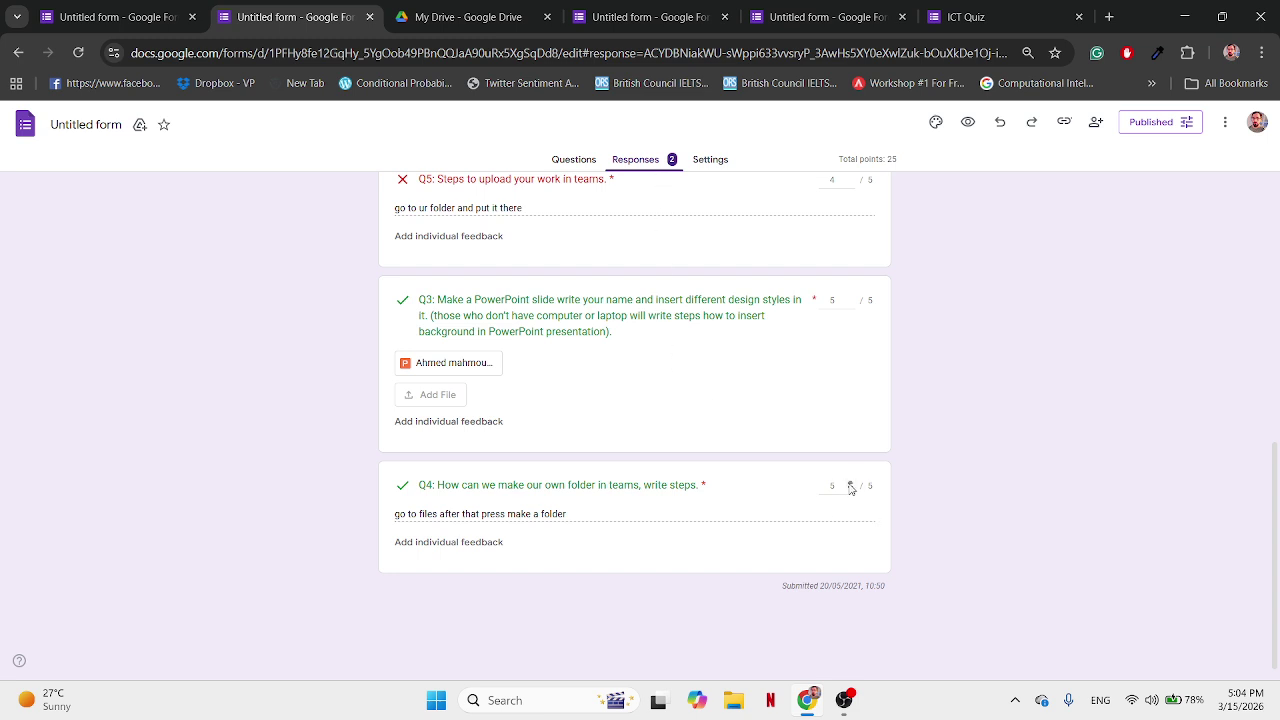
Step: Recheck the answers in the first individual response and go back to the list of recent forms
scroll(337, 266, "up", 10)
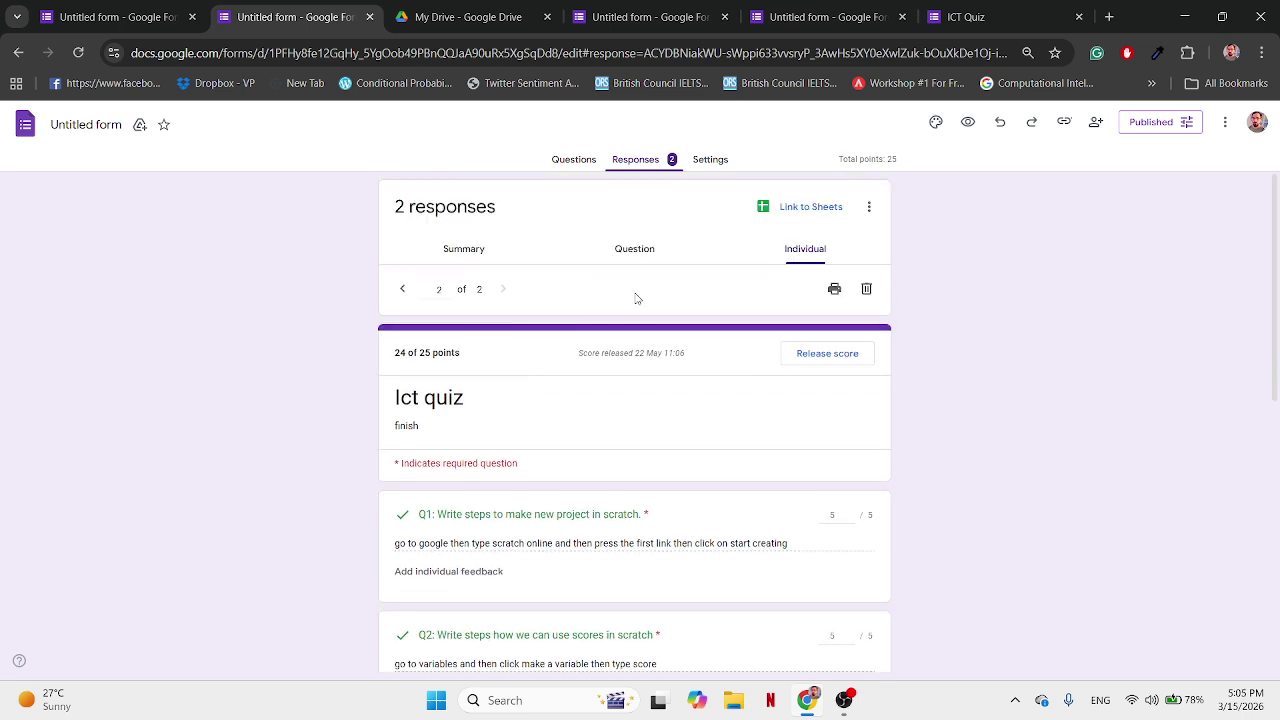
left_click(404, 289)
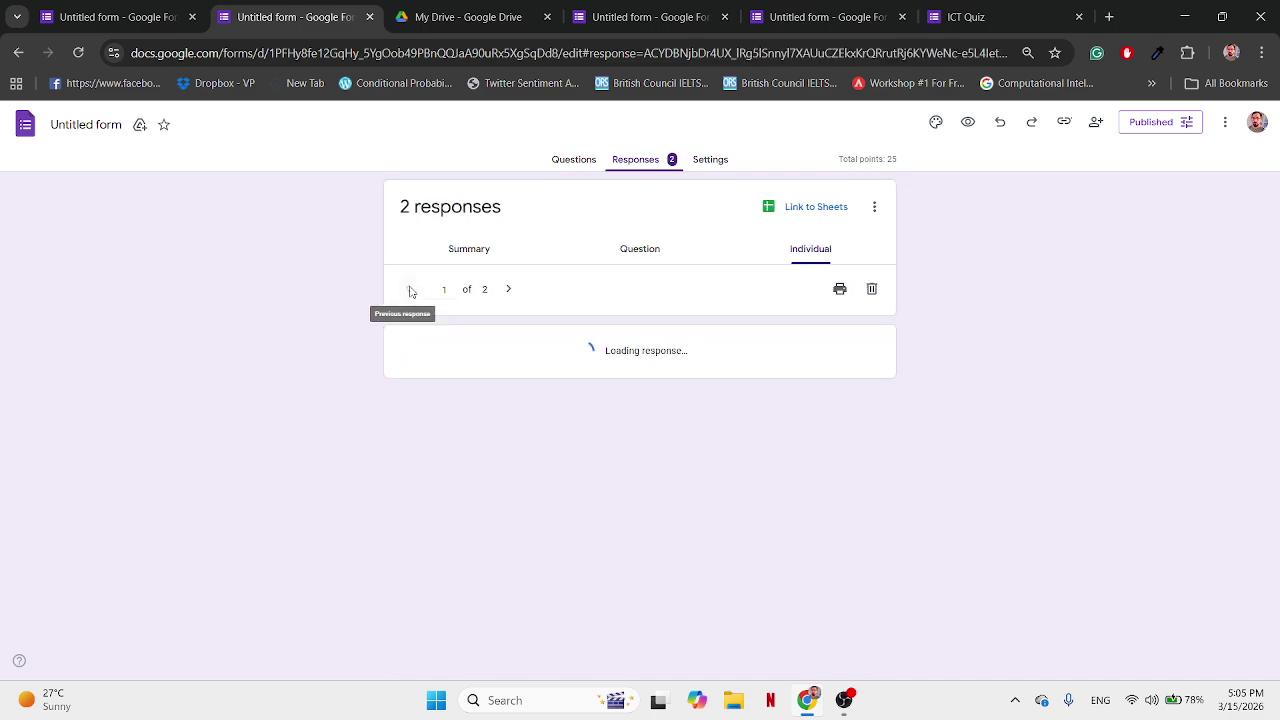
scroll(611, 391, "down", 3)
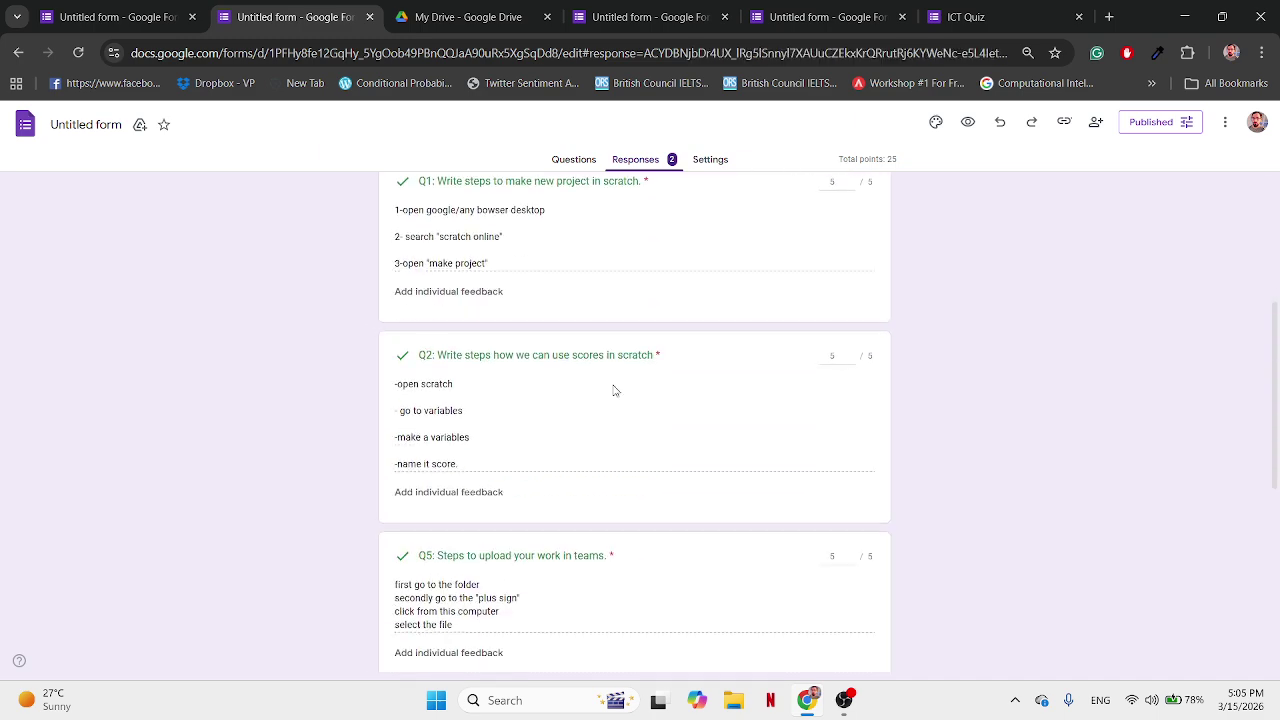
scroll(617, 370, "up", 3)
left_click(18, 52)
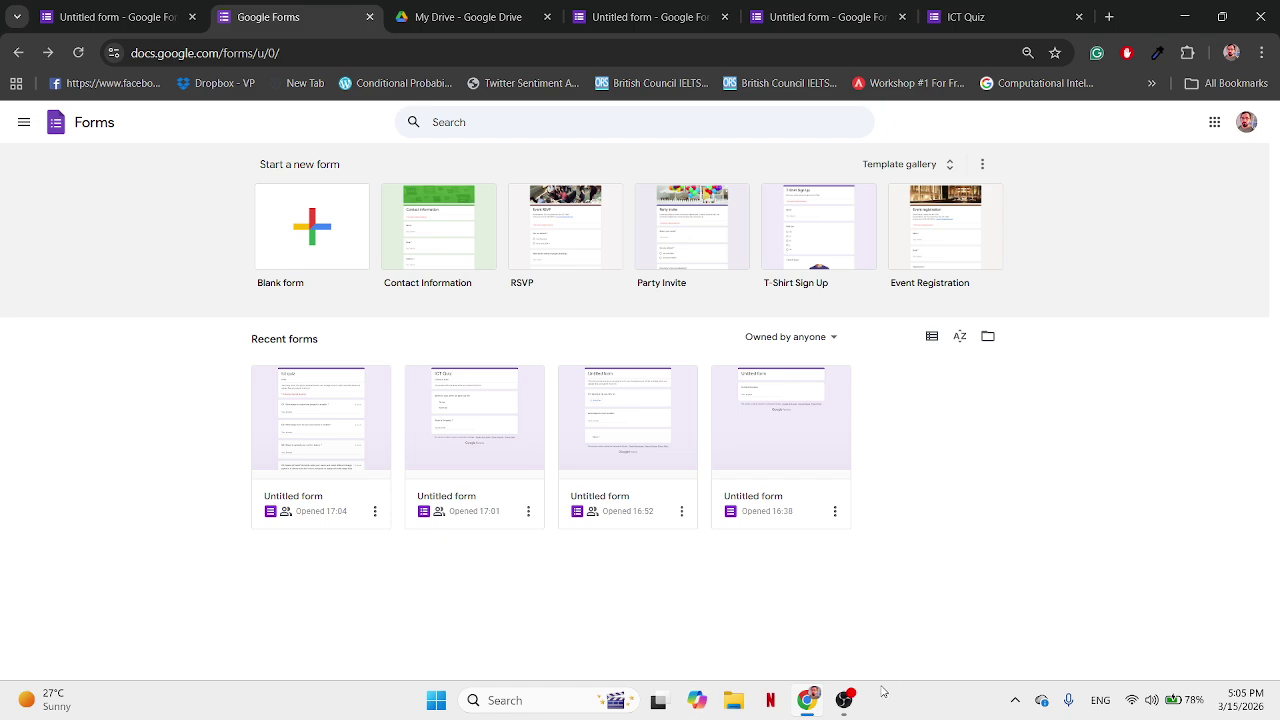
left_click(844, 700)
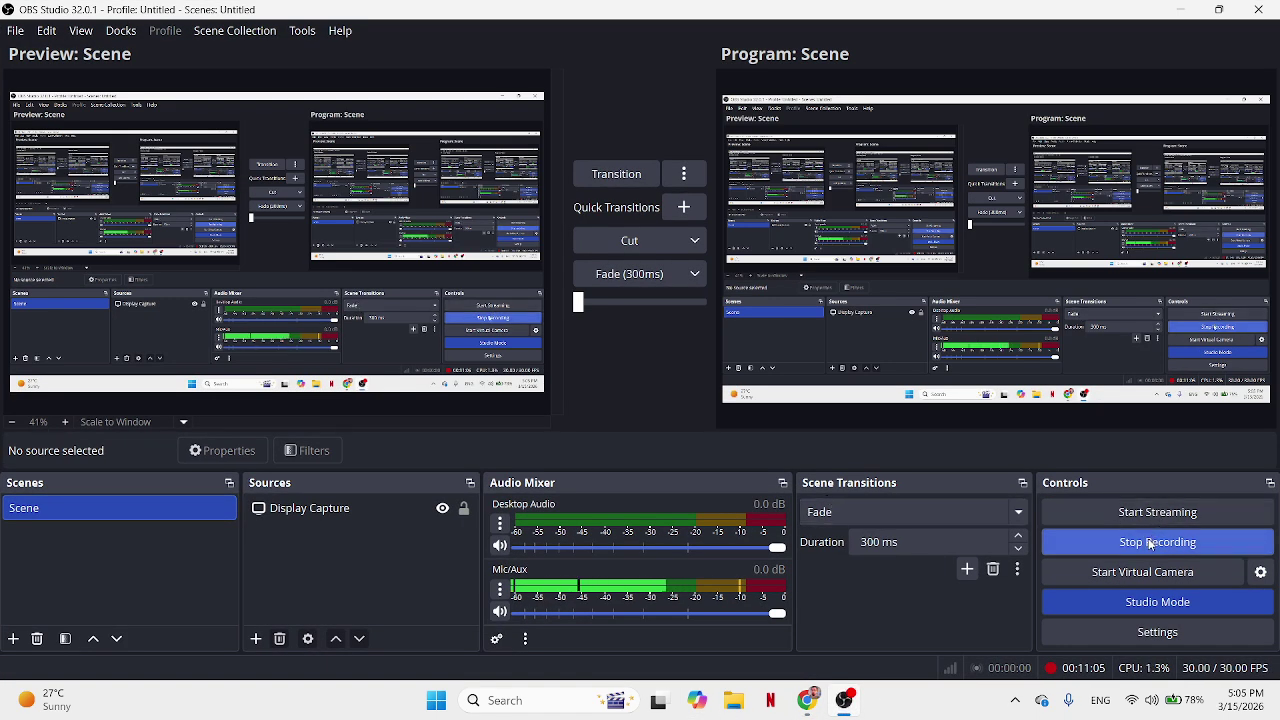